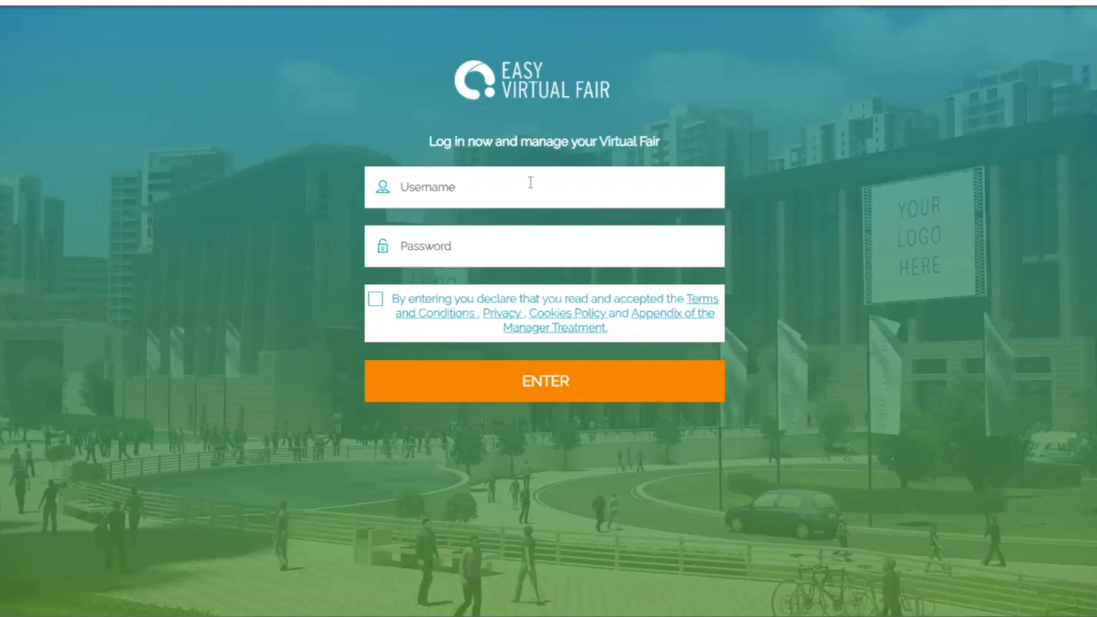
Step: Log in to the exhibitor account with its username and password, accepting the terms and conditions
click(222, 205)
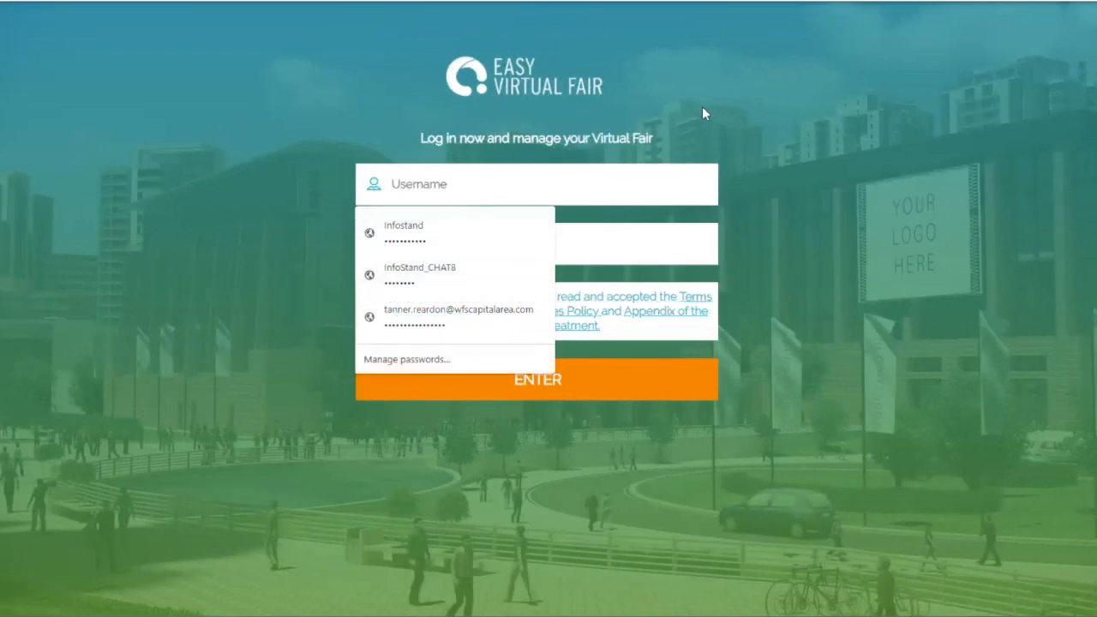
text(AUSJ)
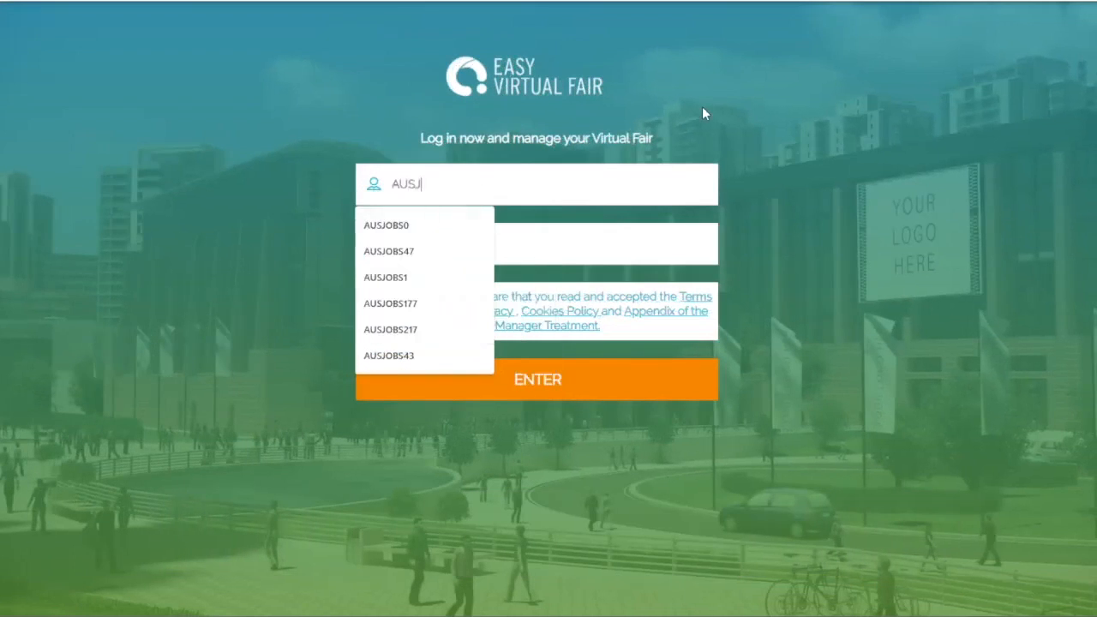
text(OBS0)
key(Tab)
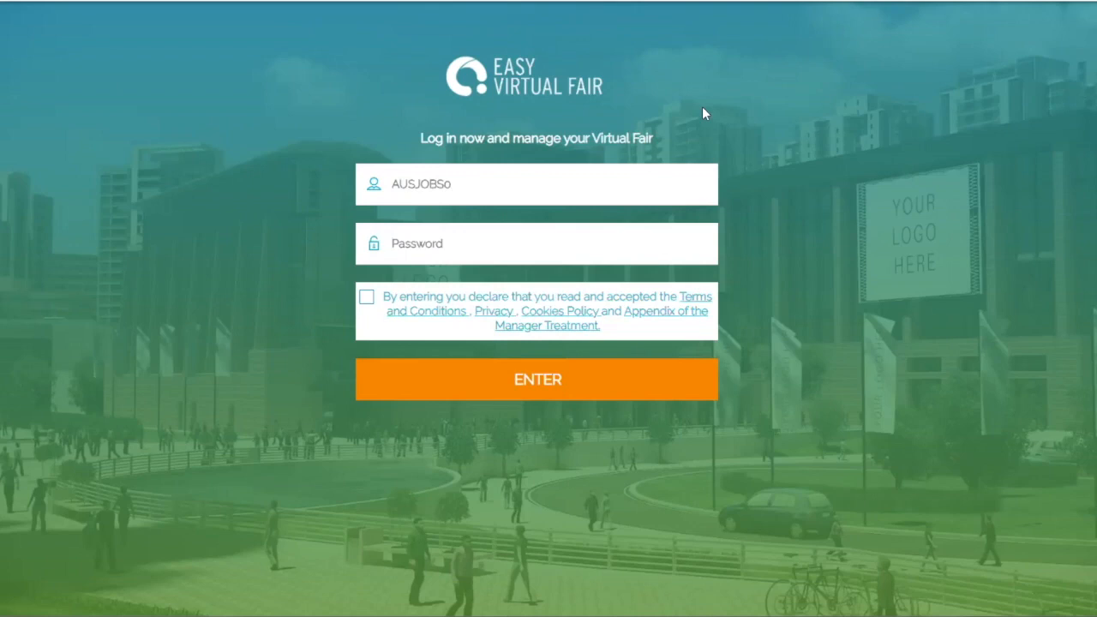
text(••••••••)
click(365, 296)
click(561, 389)
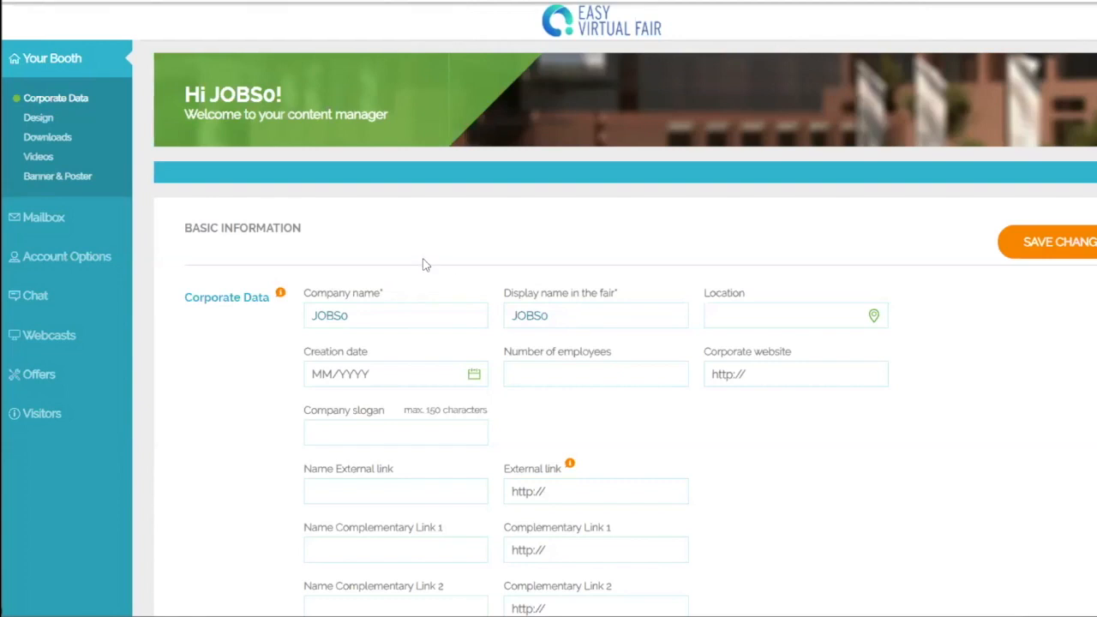
Step: Replace the Company name and Display name values with 'Workforce Solutions'
click(399, 316)
key(BackSpace)
key(BackSpace)
key(BackSpace)
key(BackSpace)
key(BackSpace)
text(Workforce Solutions)
key(Tab)
text(Workforce Solution)
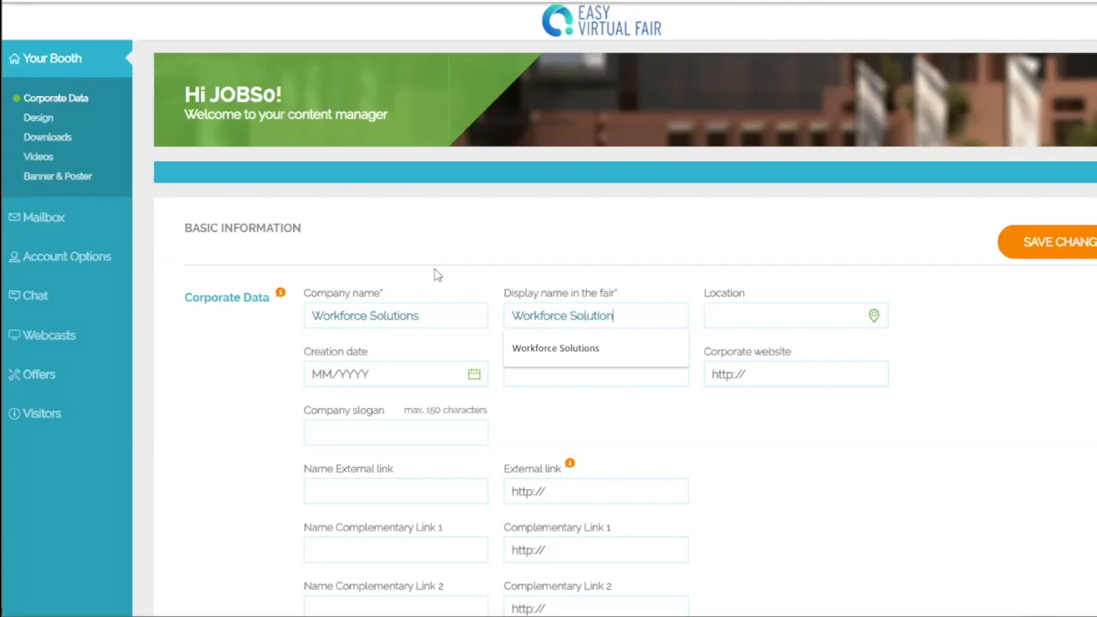
text(s)
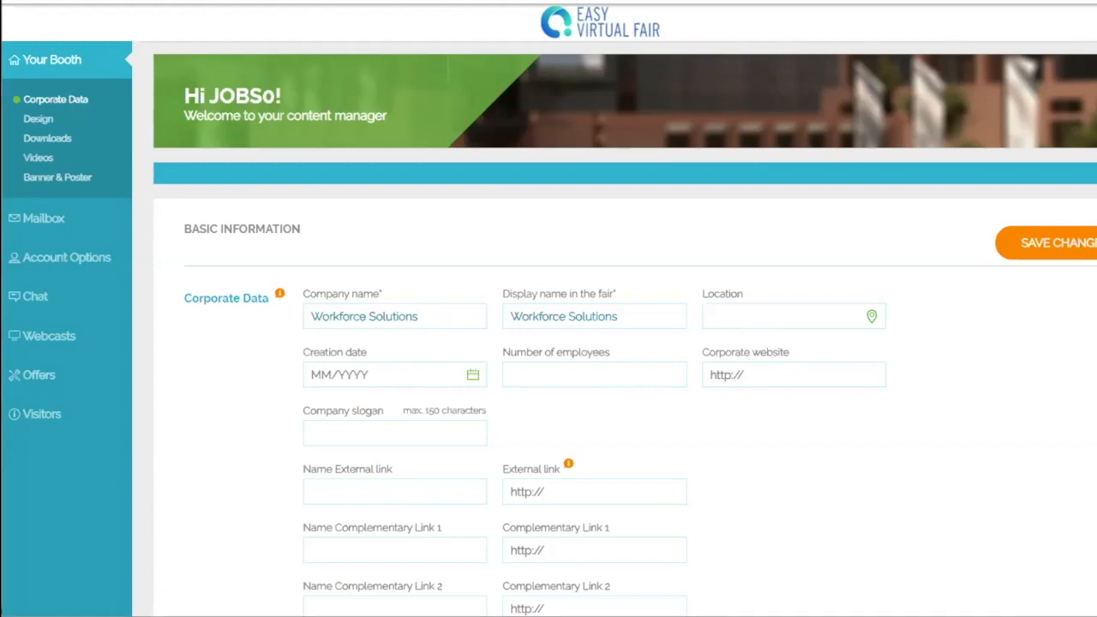
Step: Paste the address into Location, set creation year 1998 and 1000 employees, and paste the website and external link
click(753, 316)
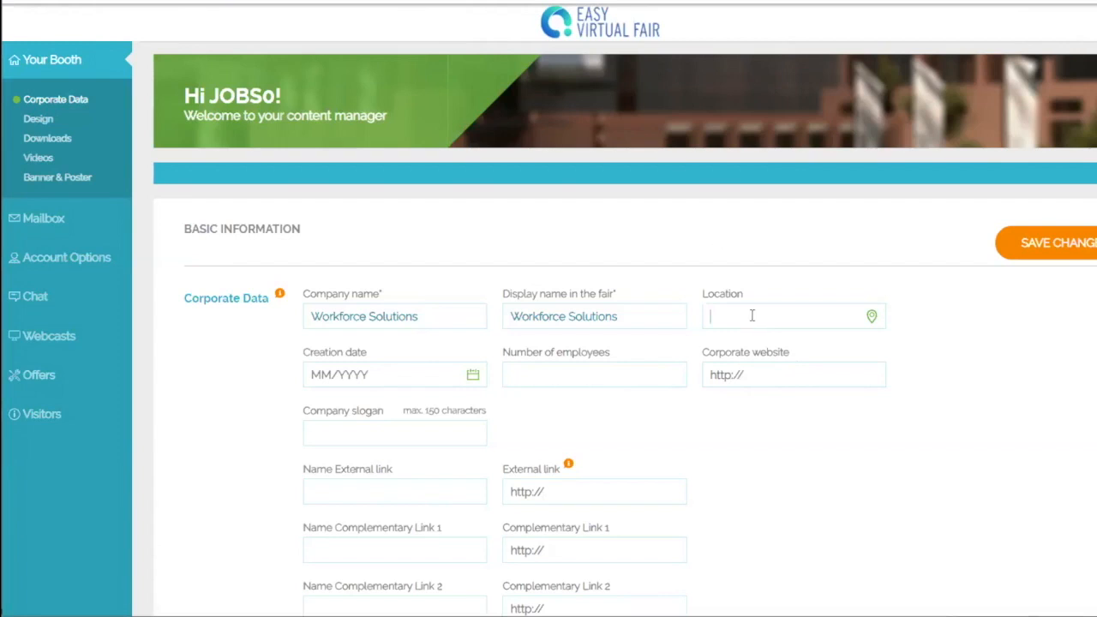
key(ctrl+v)
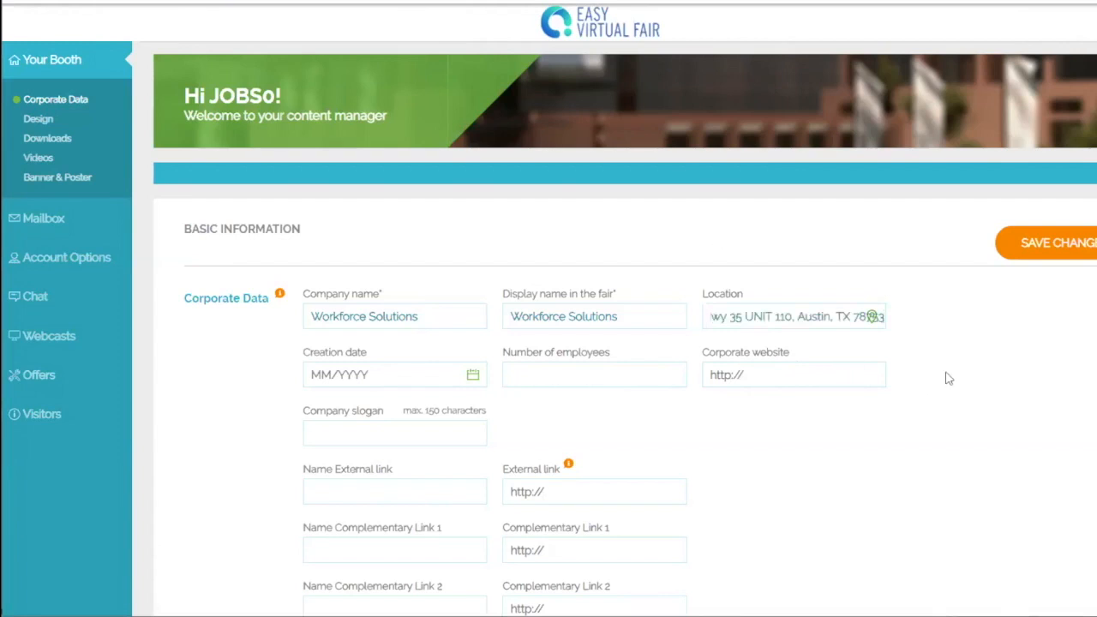
scroll(930, 376, down, 3)
click(403, 231)
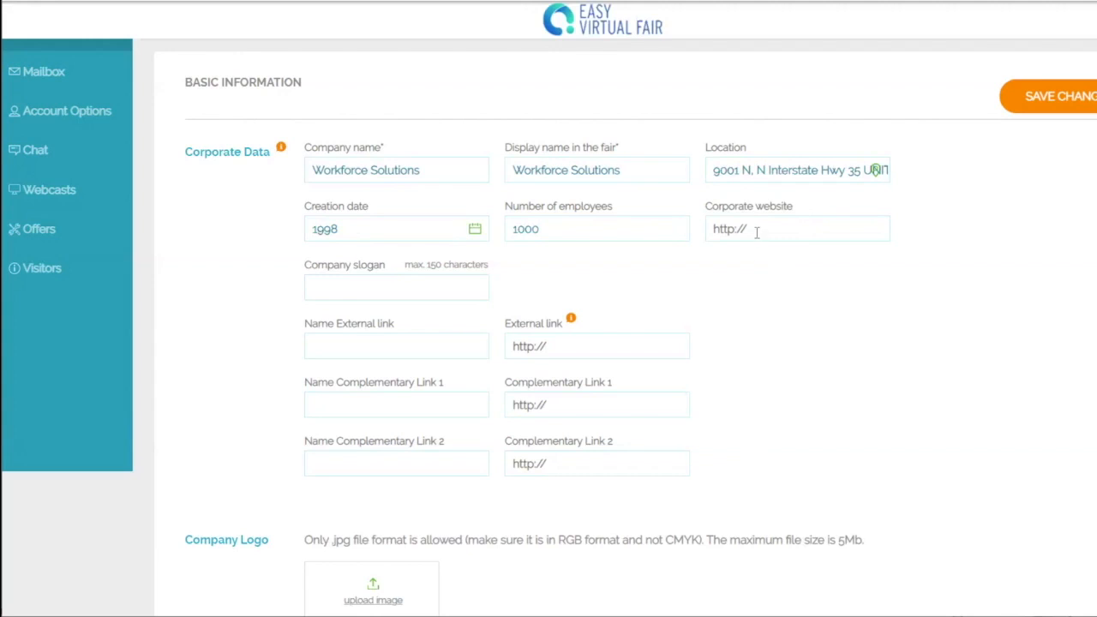
text(www.wrksolutions.com)
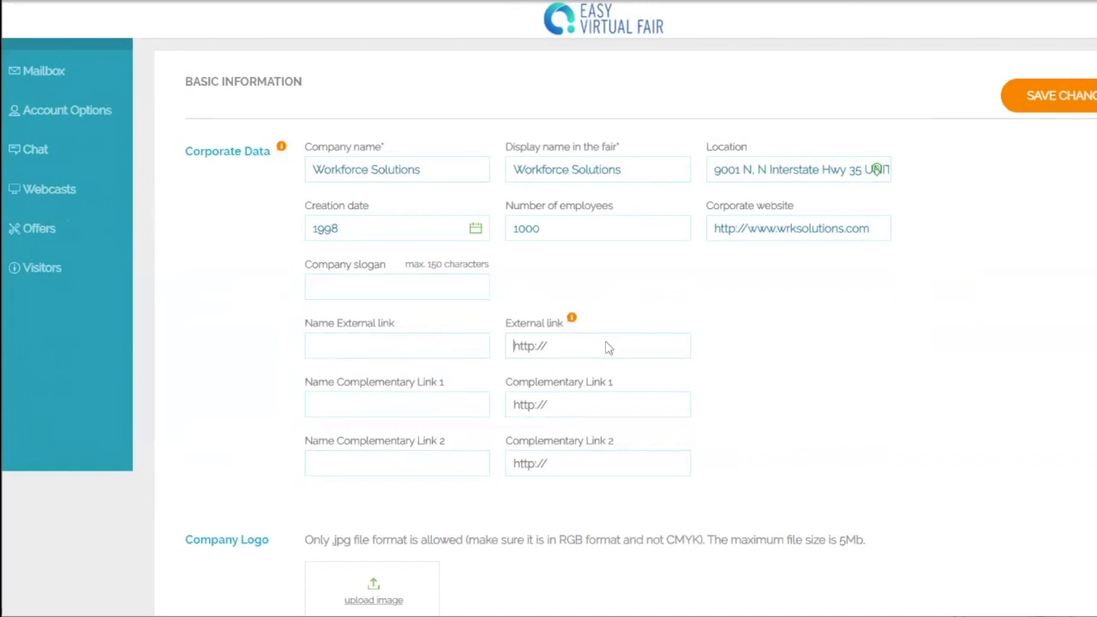
text(www.wfscapitalarea.com/)
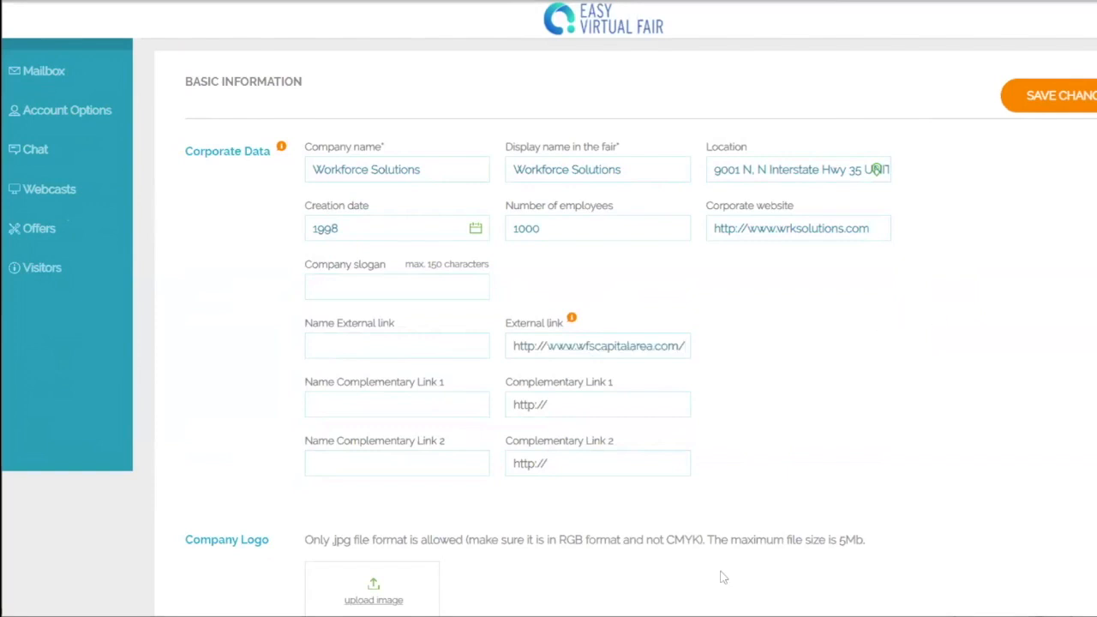
Step: Name the external link 'Workforce Solutions Capital Area Website' and add Complementary Link 1 'Workintexas.com' with its URL
click(379, 347)
text(Workforce )
text(Solutions Capit)
text(al Area Website)
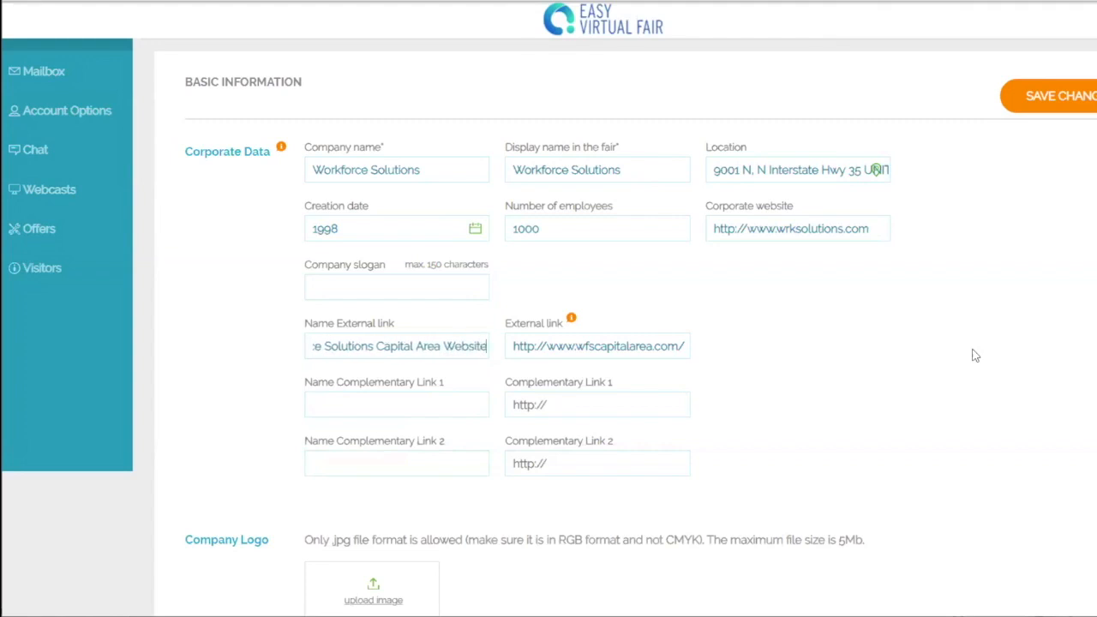
click(622, 406)
key(ctrl+v)
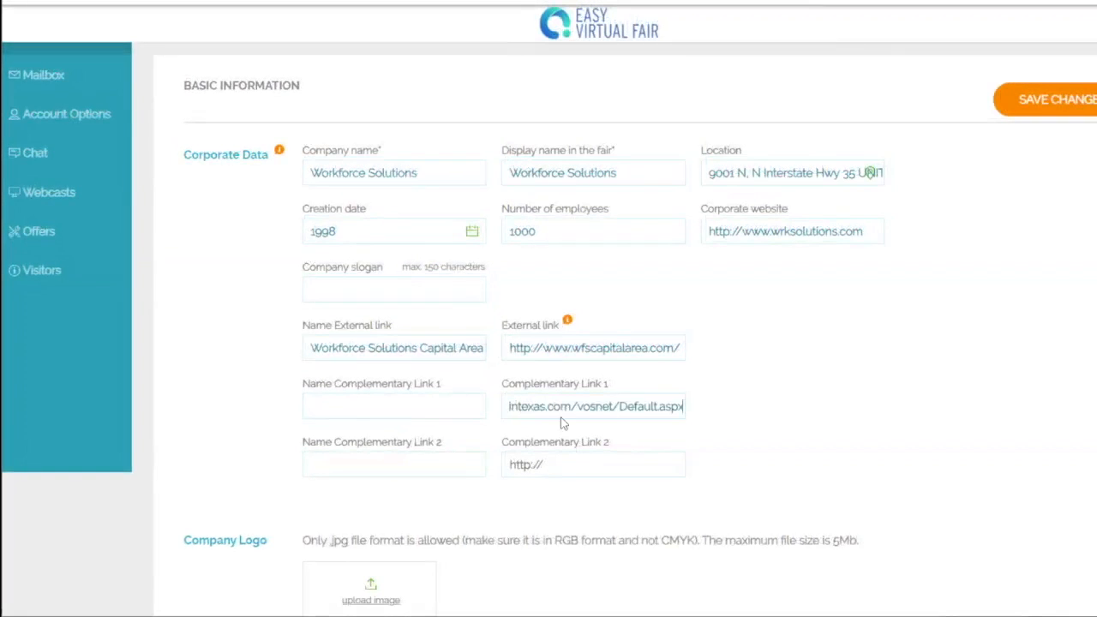
click(482, 405)
text(Wor)
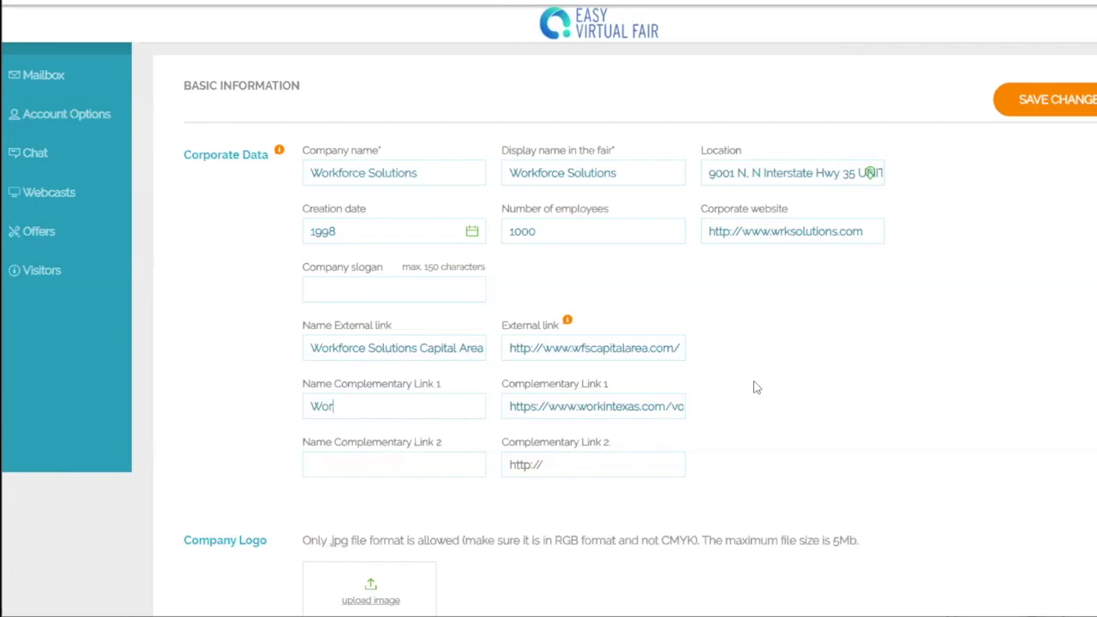
text(kintexas.com)
scroll(849, 322, down, 3)
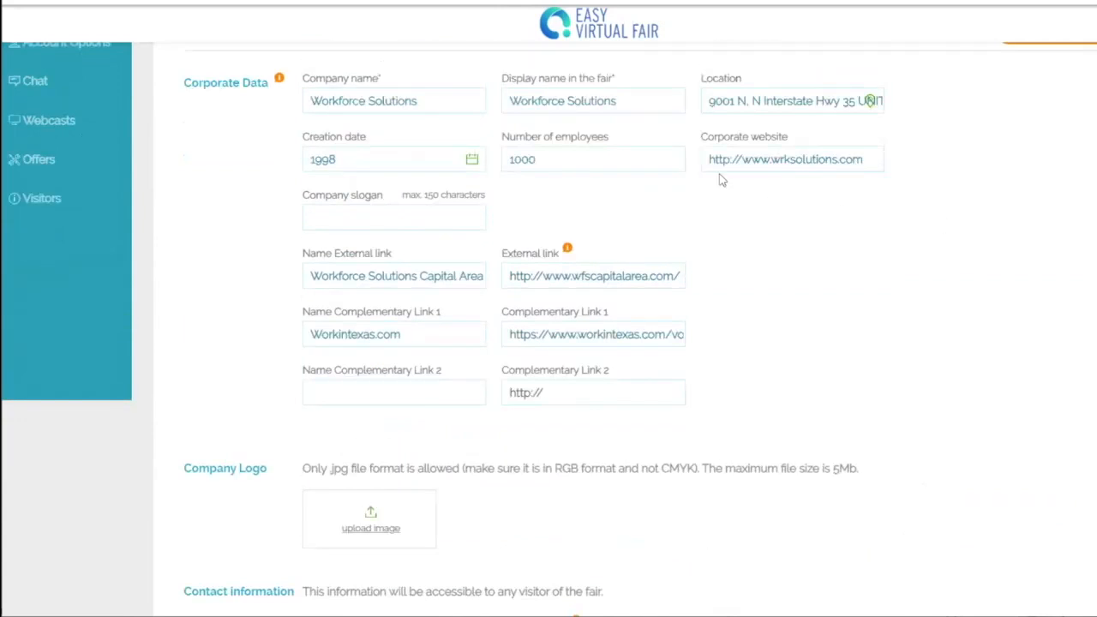
scroll(951, 450, down, 1)
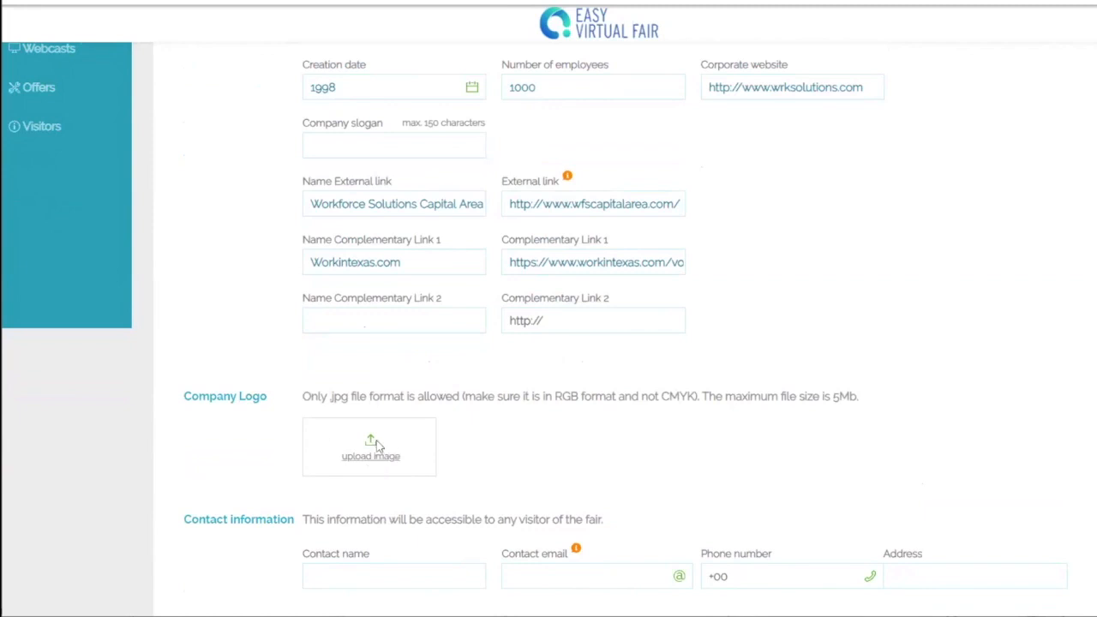
scroll(853, 434, down, 3)
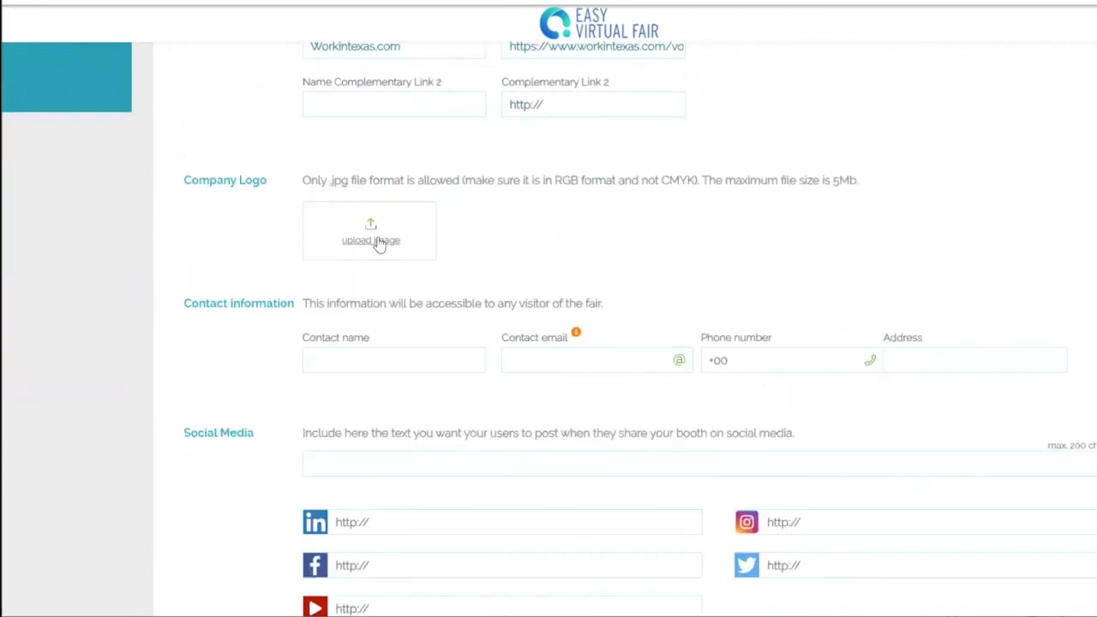
scroll(822, 248, up, 1)
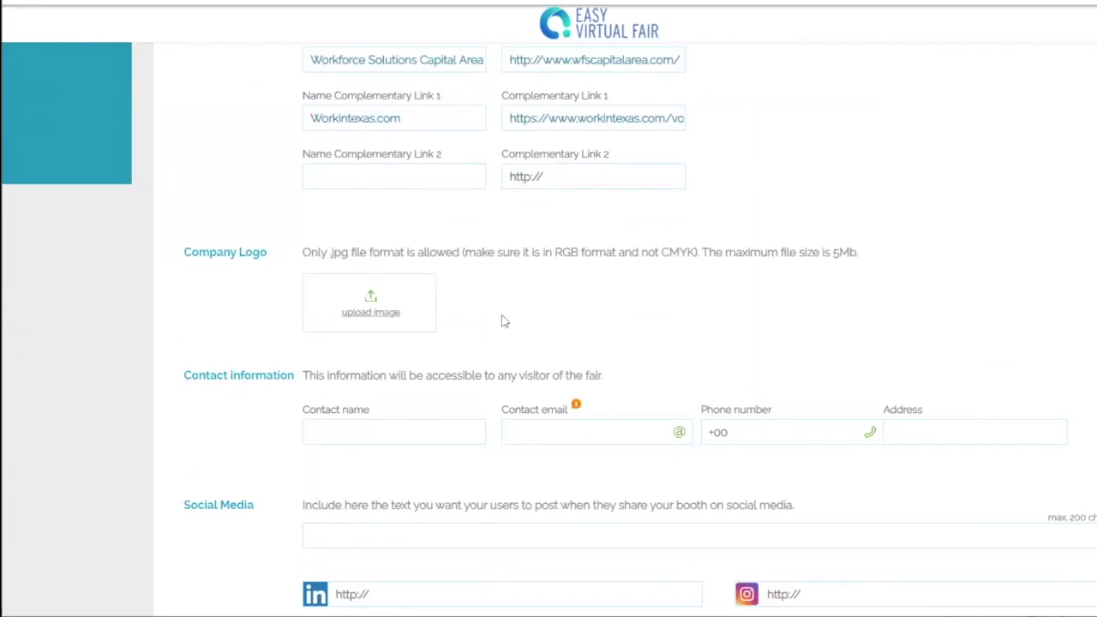
Step: Upload the red WF image from the downloaded file, crop it, and save it as the company logo
click(367, 312)
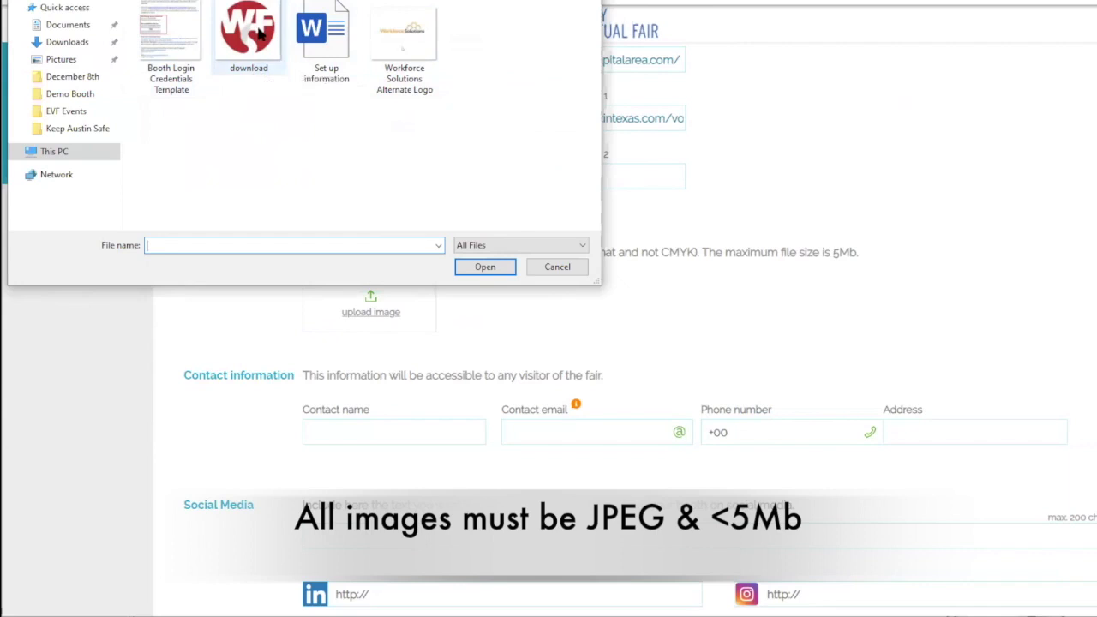
click(264, 38)
double_click(265, 39)
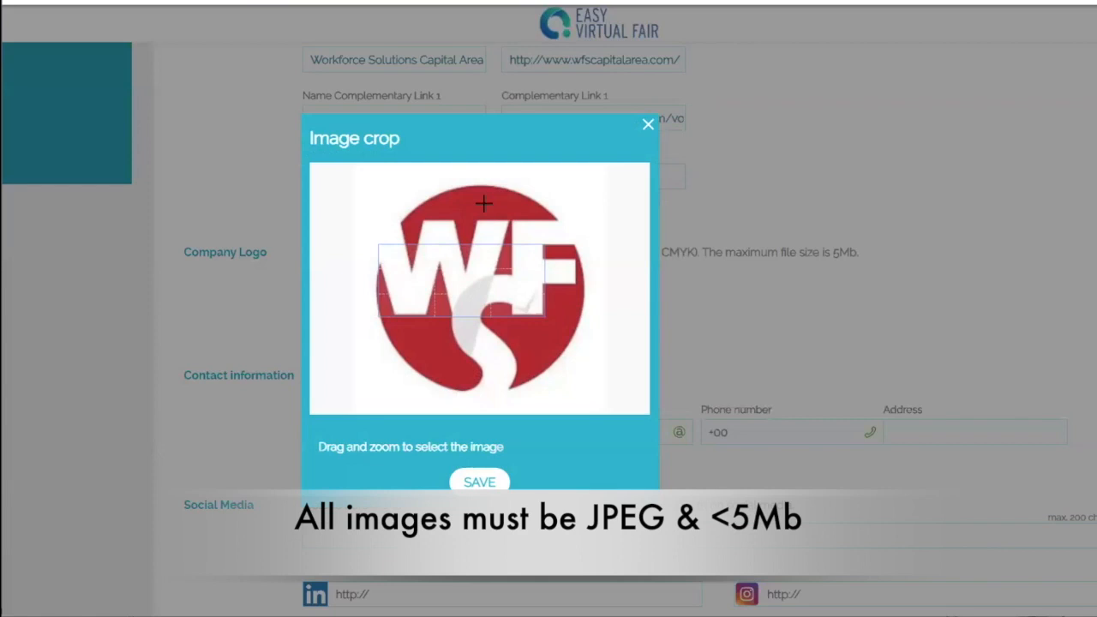
scroll(483, 203, down, 5)
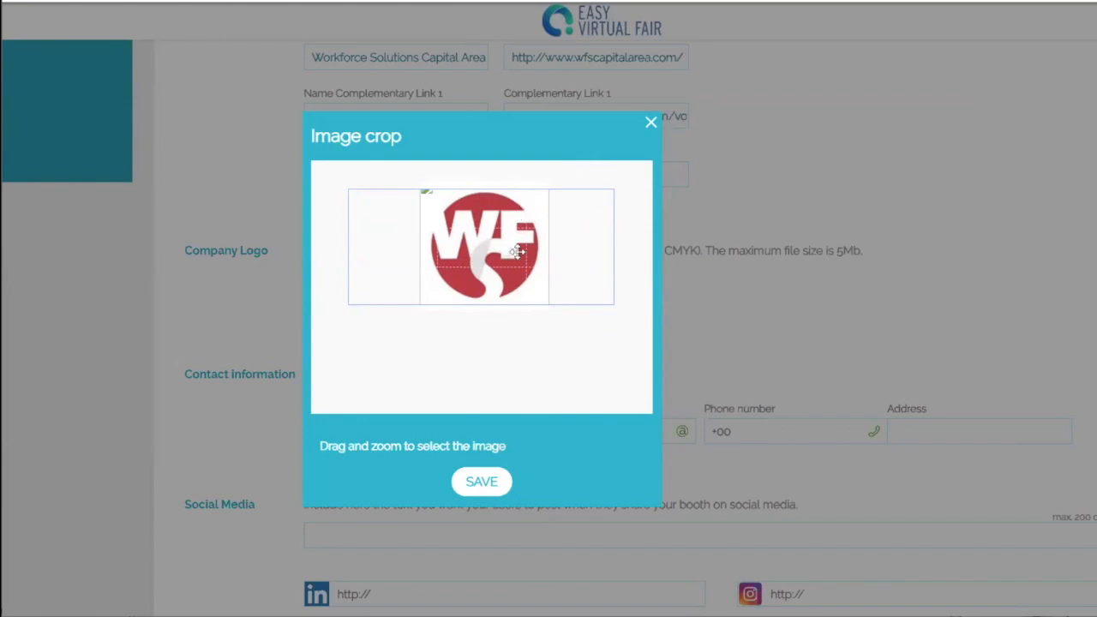
click(492, 490)
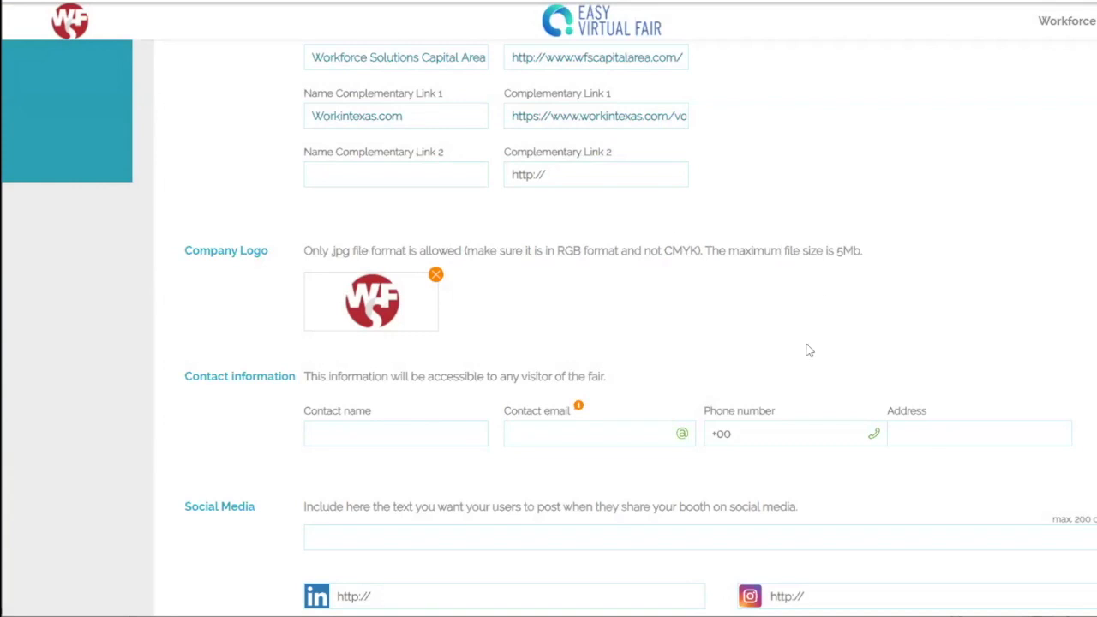
Step: Save the corporate data with Save Changes, then move down to the Contact information fields
scroll(806, 350, down, 3)
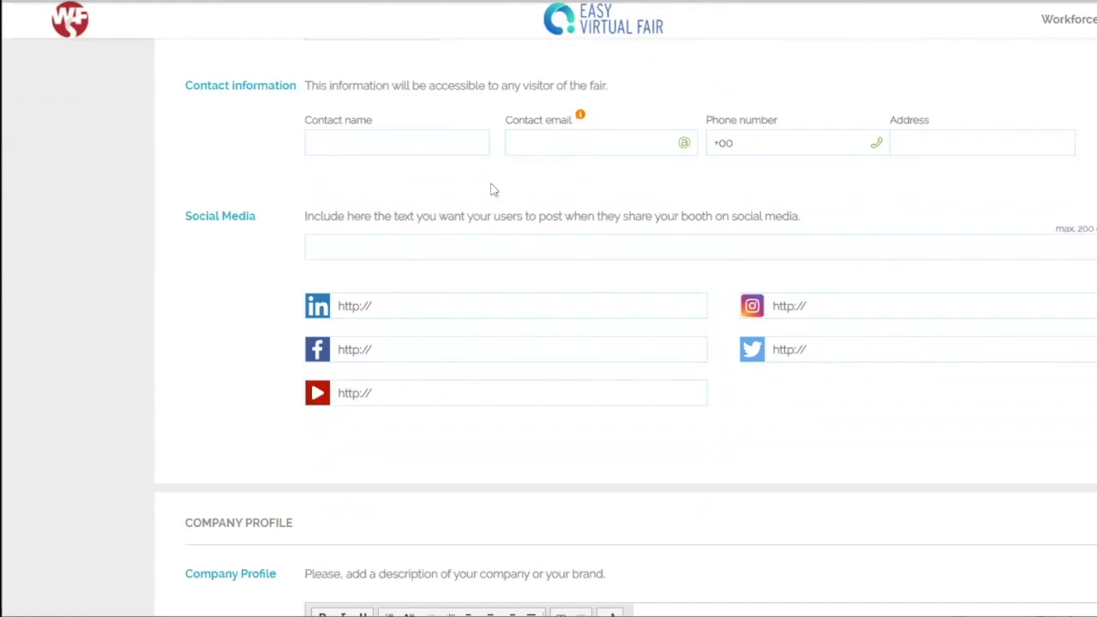
scroll(883, 270, up, 8)
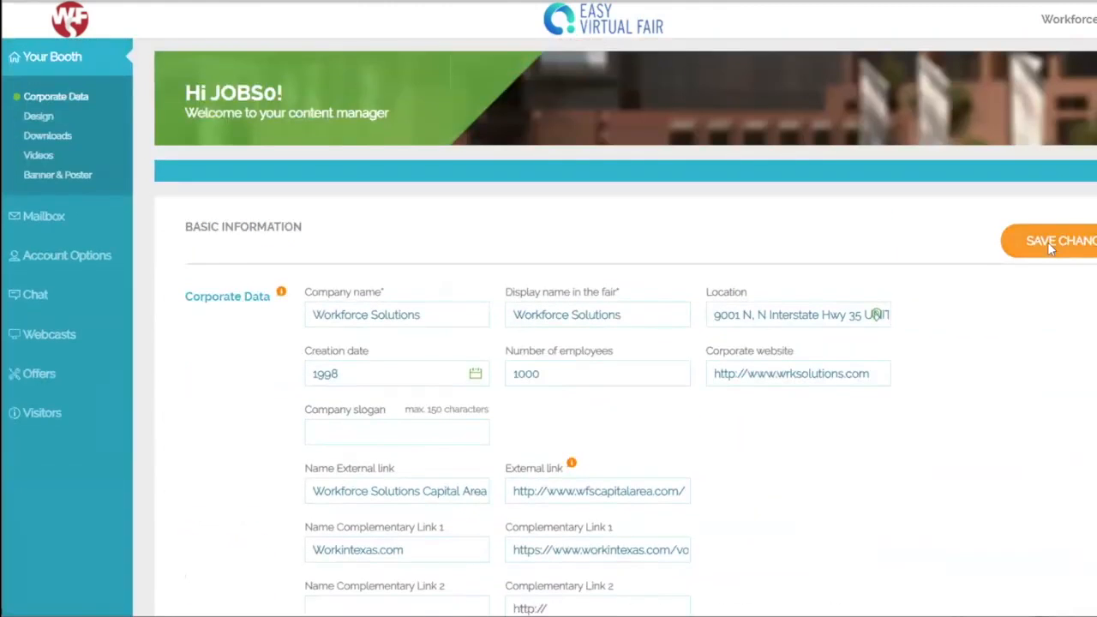
click(1047, 241)
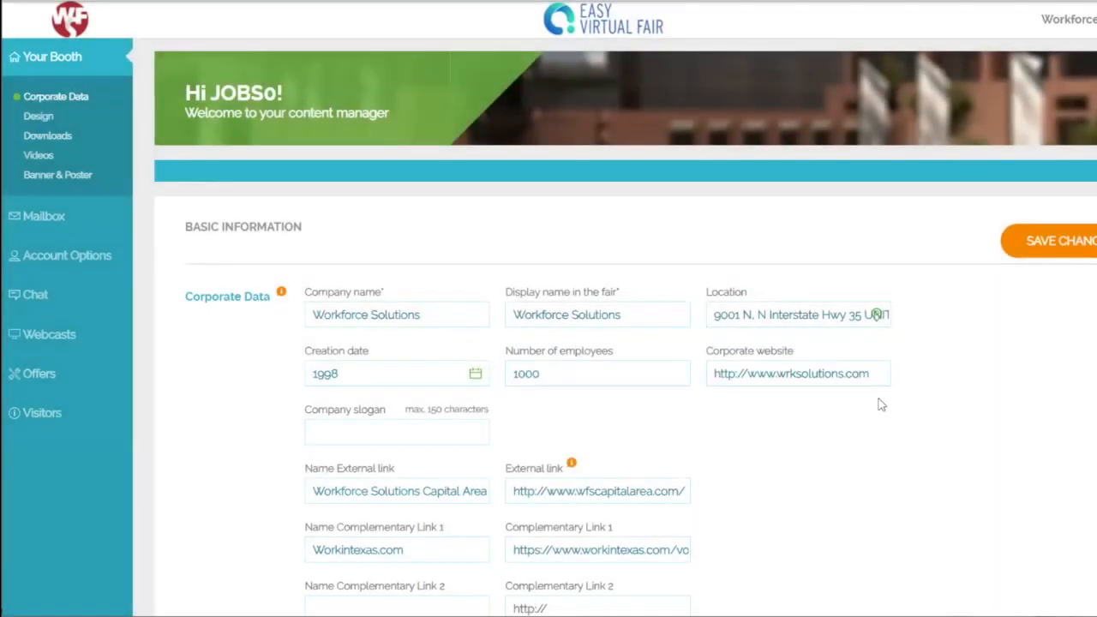
scroll(856, 371, down, 5)
scroll(866, 368, down, 4)
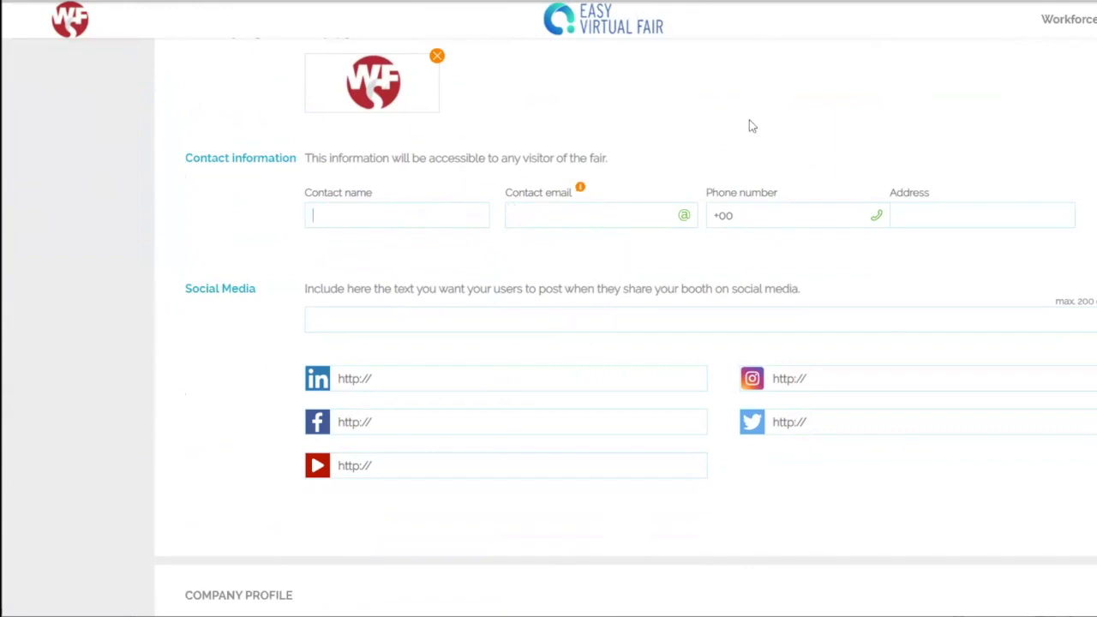
Step: Fill in the contact person's full name, e-mail address and phone number
key(Tab)
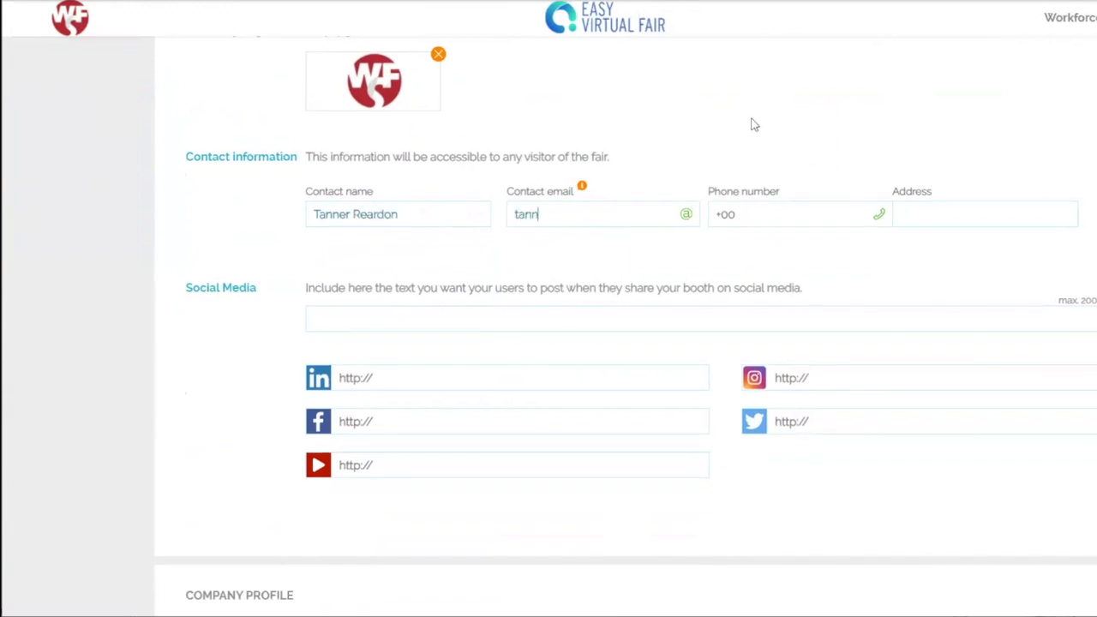
click(803, 213)
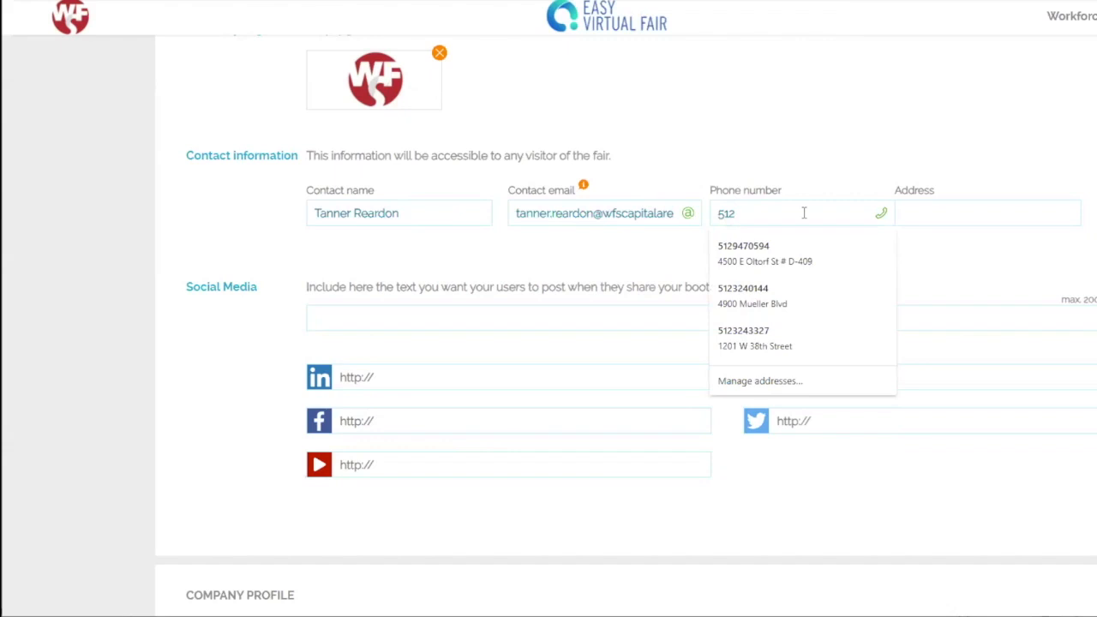
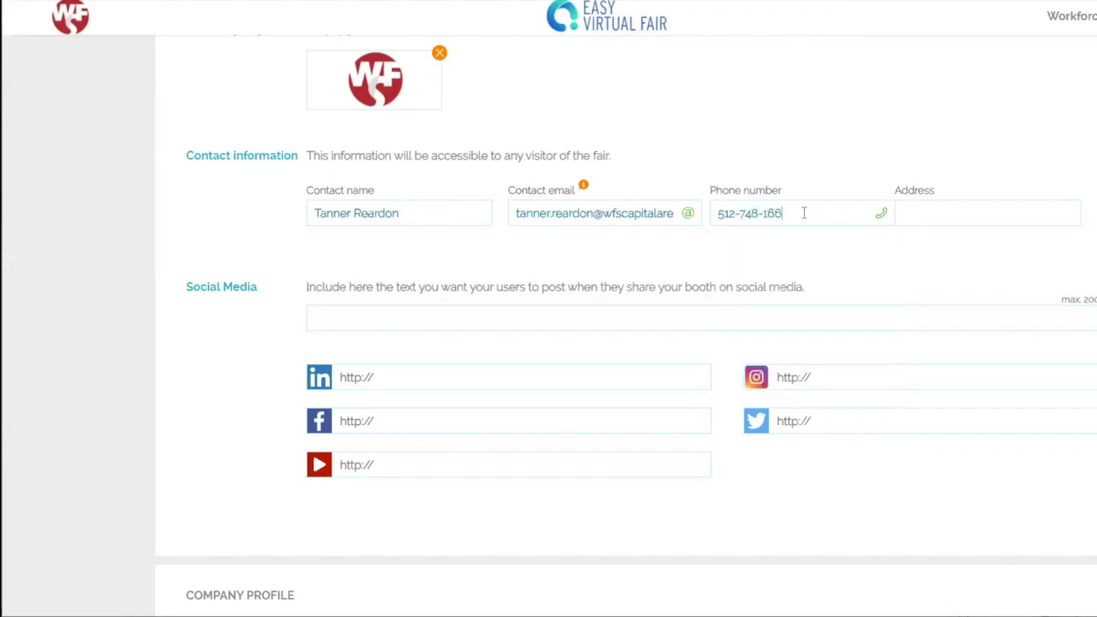
scroll(922, 334, down, 1)
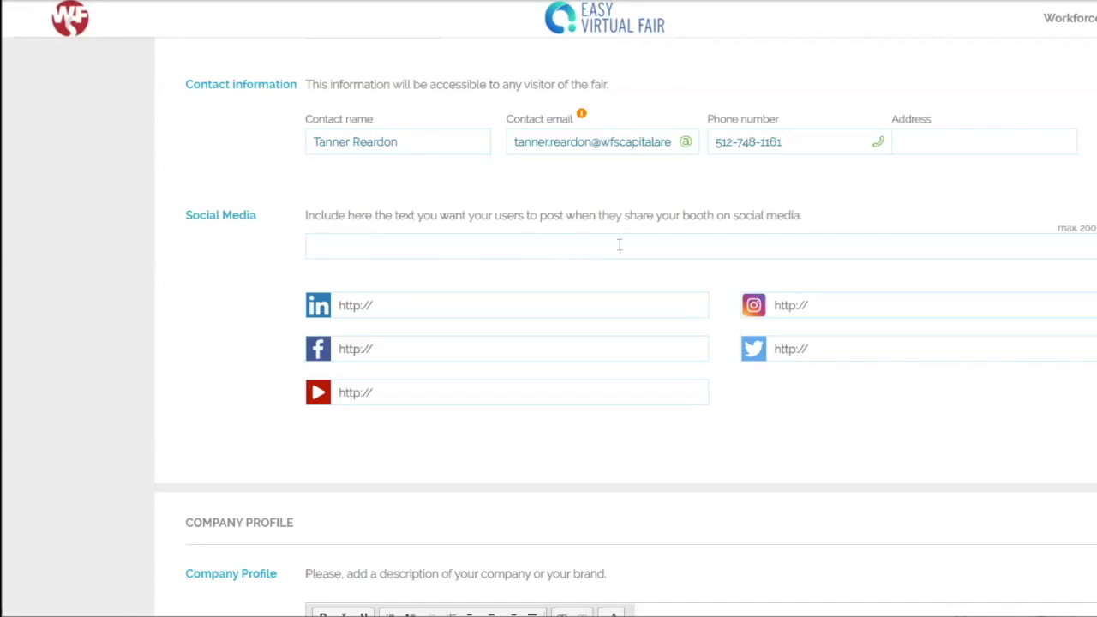
Step: Paste the LinkedIn, Facebook, YouTube, Instagram and Twitter page links and save the changes
click(456, 310)
text(https://www.linkedin.com/company/wrksolutions/)
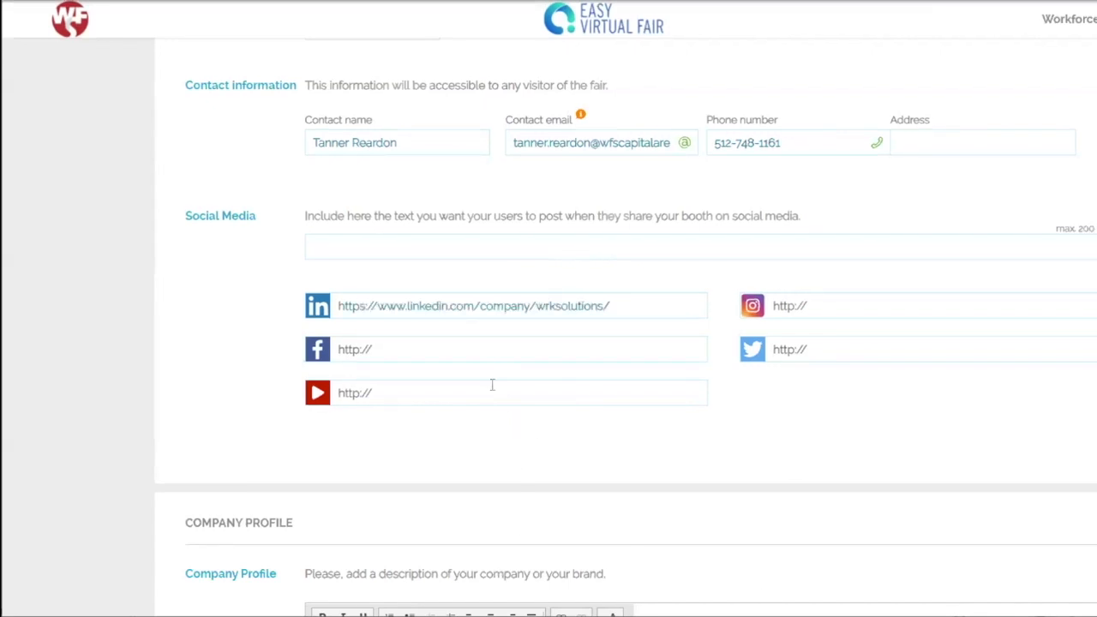
click(396, 344)
key(ctrl+v)
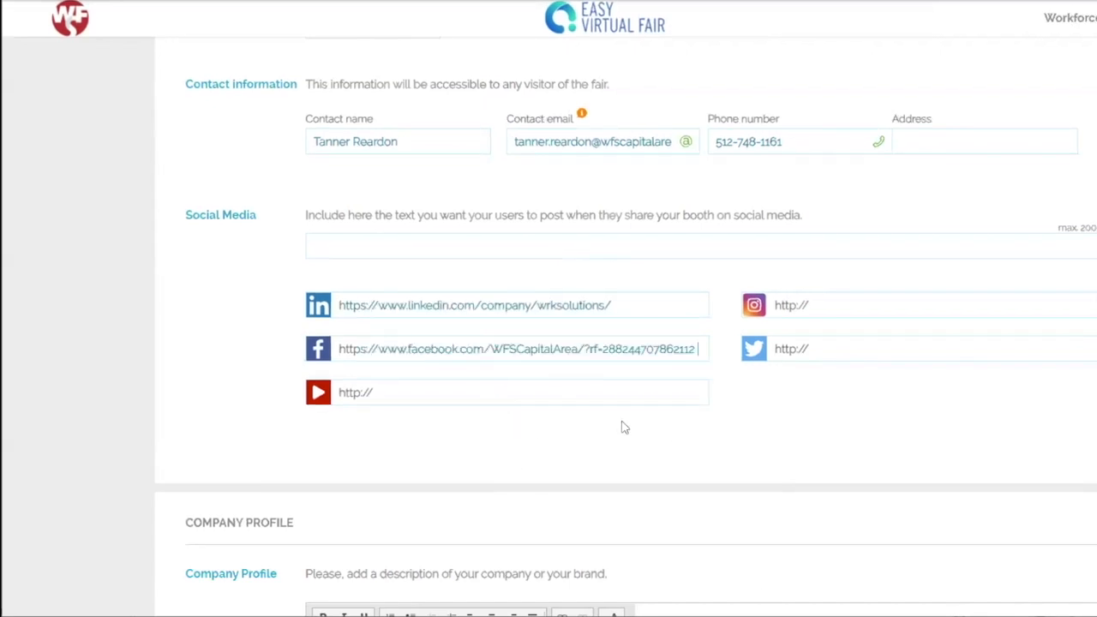
text(https://www.youtube.com/user/wfscapitalarea)
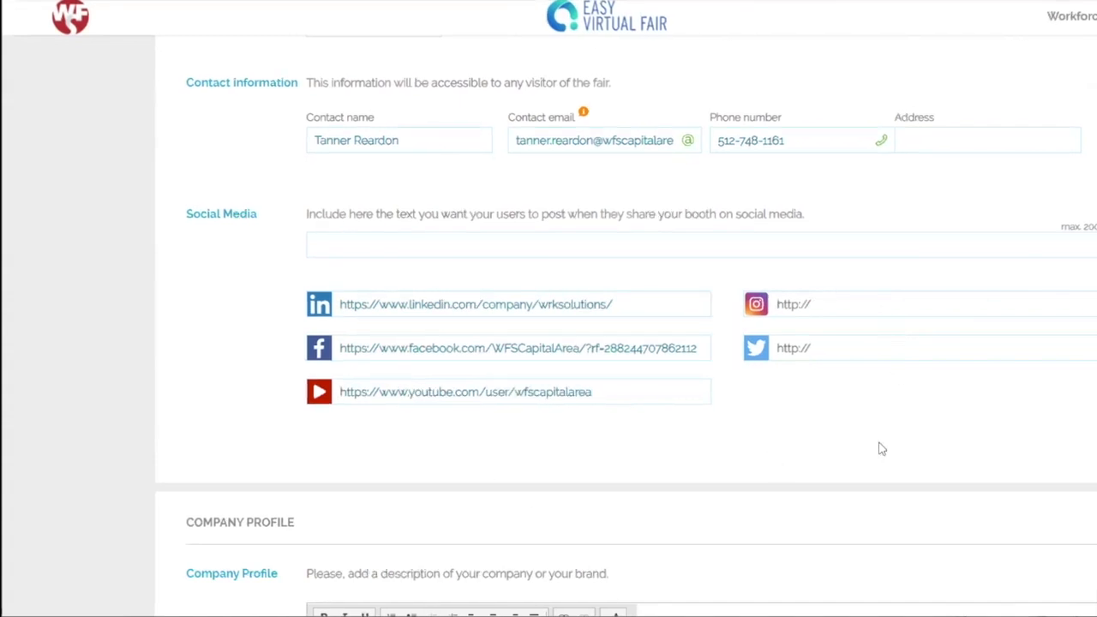
text(https://www.instagram.com/wfscapitalarea/)
key(ctrl+v)
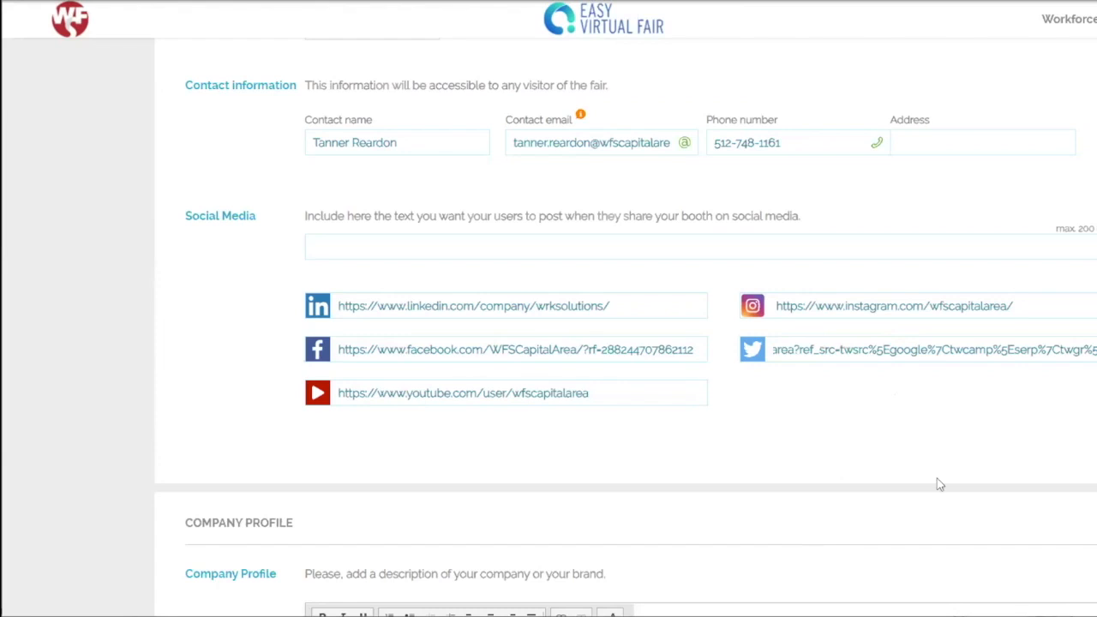
key(Left)
key(Left)
key(Left)
key(Left)
key(Left)
key(Left)
key(Left)
key(Left)
key(Left)
key(Left)
key(Left)
key(Left)
key(Left)
key(Left)
key(Left)
key(Left)
key(Left)
key(Left)
key(Left)
key(Left)
key(Left)
key(Left)
key(Left)
key(Left)
key(Left)
key(Left)
key(Left)
key(Left)
key(Left)
key(Left)
key(Left)
key(Left)
key(Left)
key(Left)
key(Left)
key(Left)
key(Left)
key(Left)
key(Left)
key(Left)
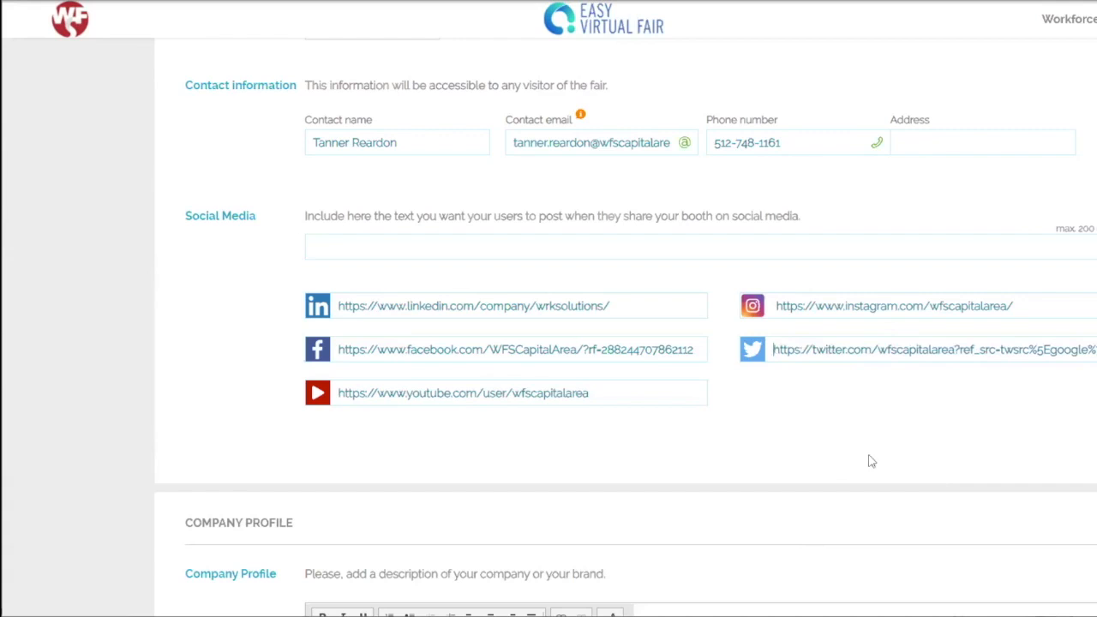
scroll(824, 251, up, 8)
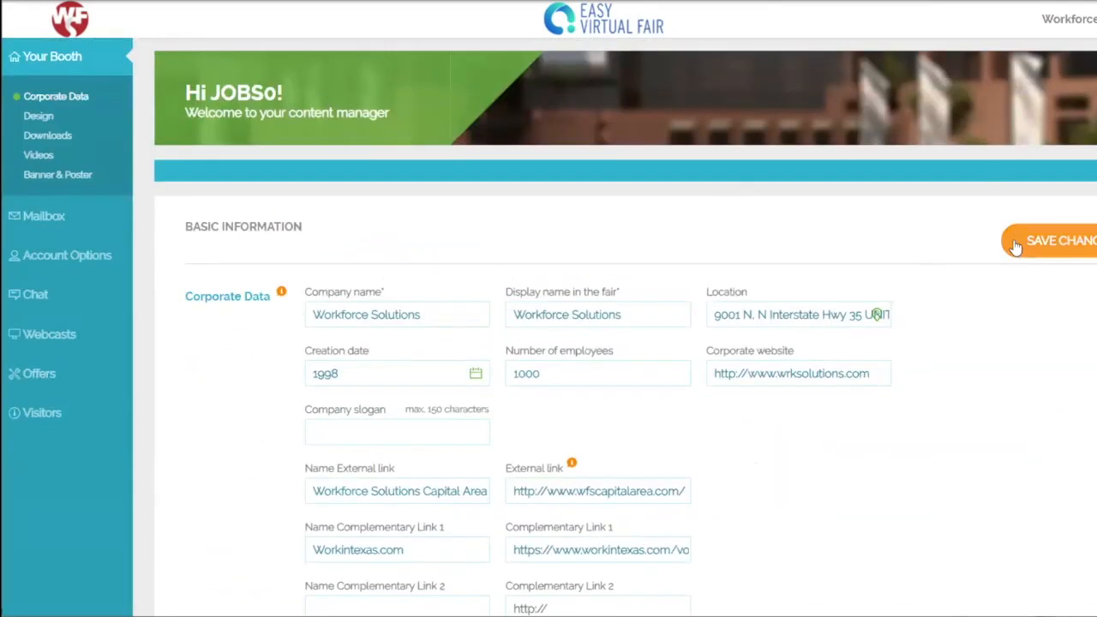
click(1016, 244)
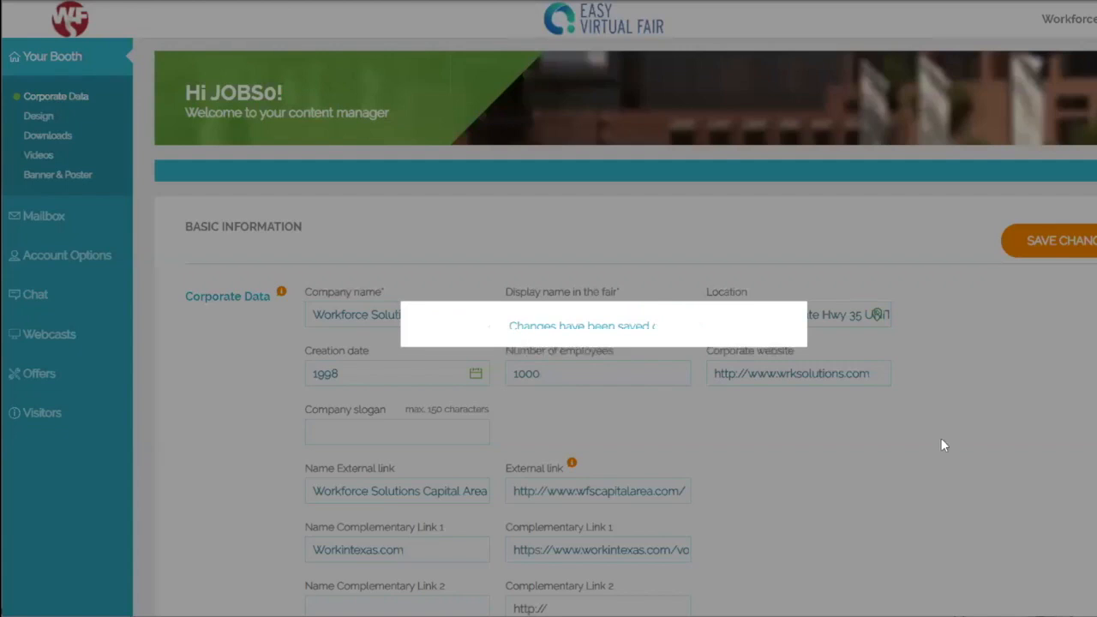
Step: Paste the Texas Workforce Solutions description into Company Profile and the bulleted 'We believe' list into More information
scroll(959, 404, down, 8)
scroll(961, 397, down, 7)
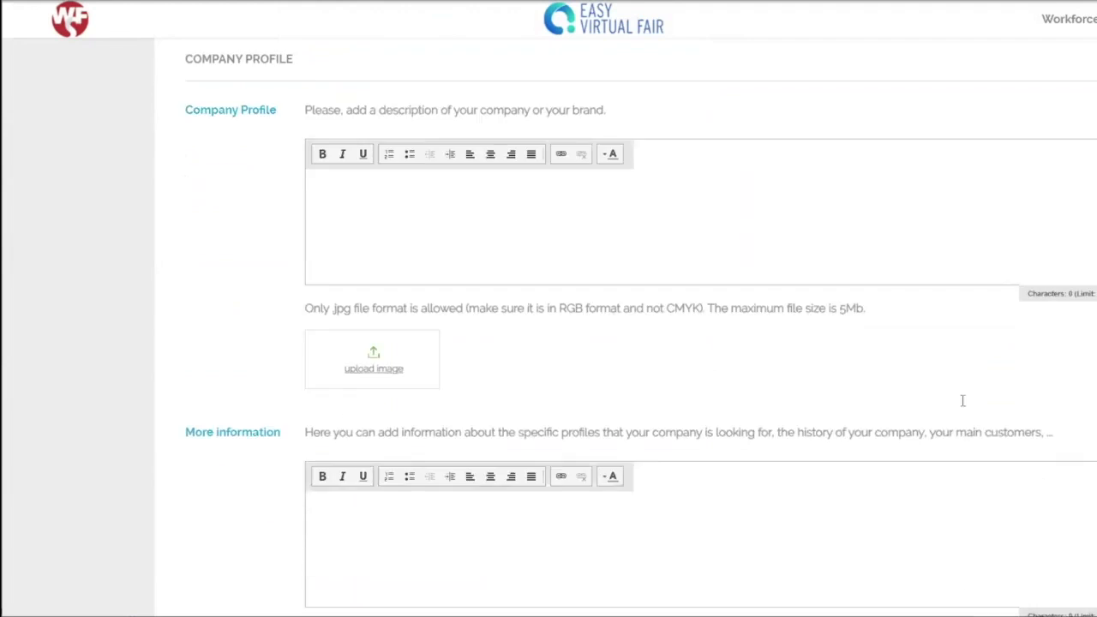
scroll(955, 403, up, 2)
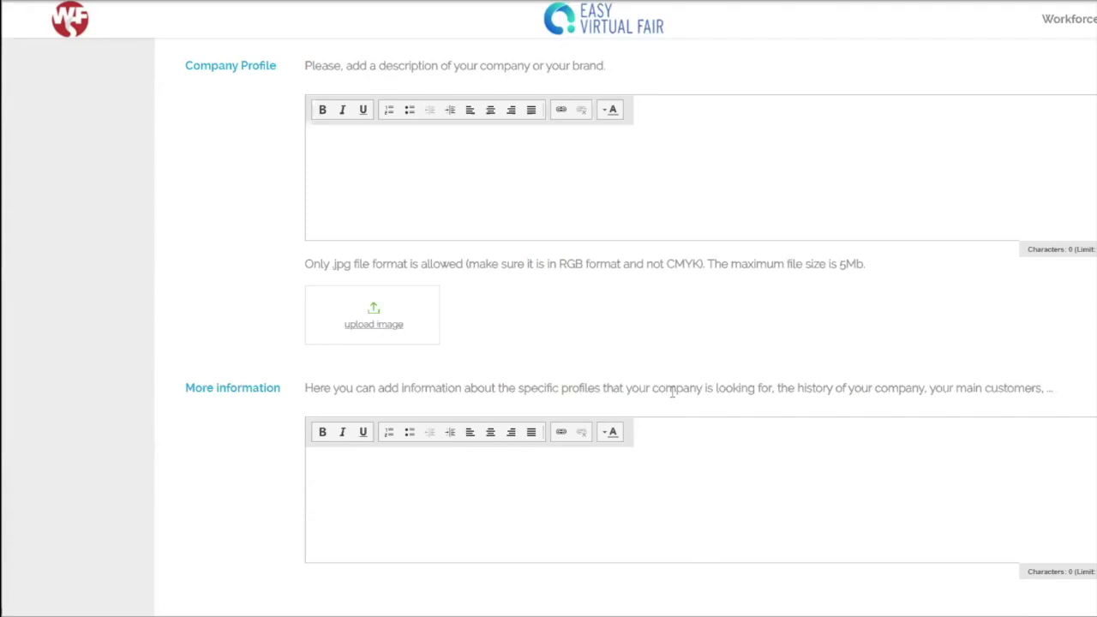
text(Texas Workforce Solutions is comprised of the Texas Workforce Commission and a statewide network of 28 Workforce Development Boards (Boards) for regional planning and service delivery, their contracted service providers and community partners, and the TWC unemployment benefits Tele-Centers.)
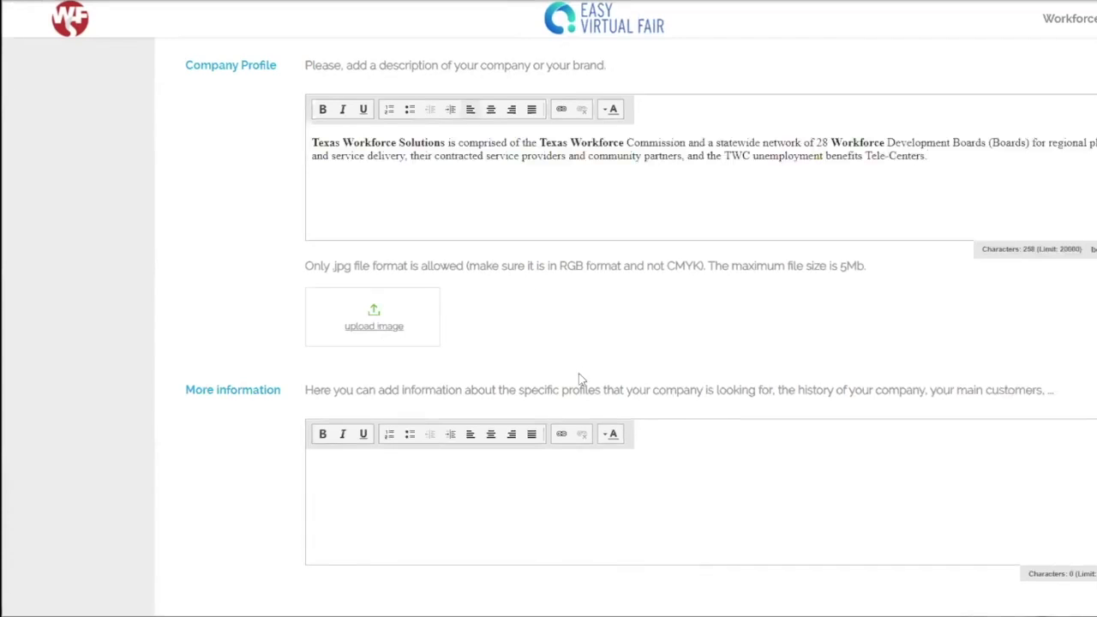
click(497, 484)
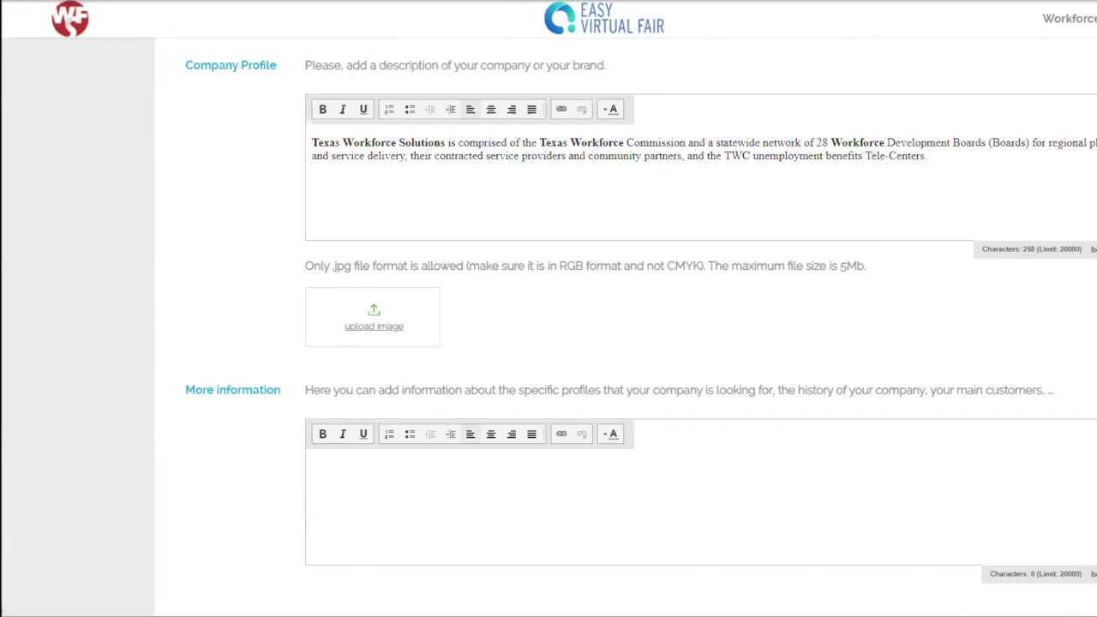
key(ctrl+v)
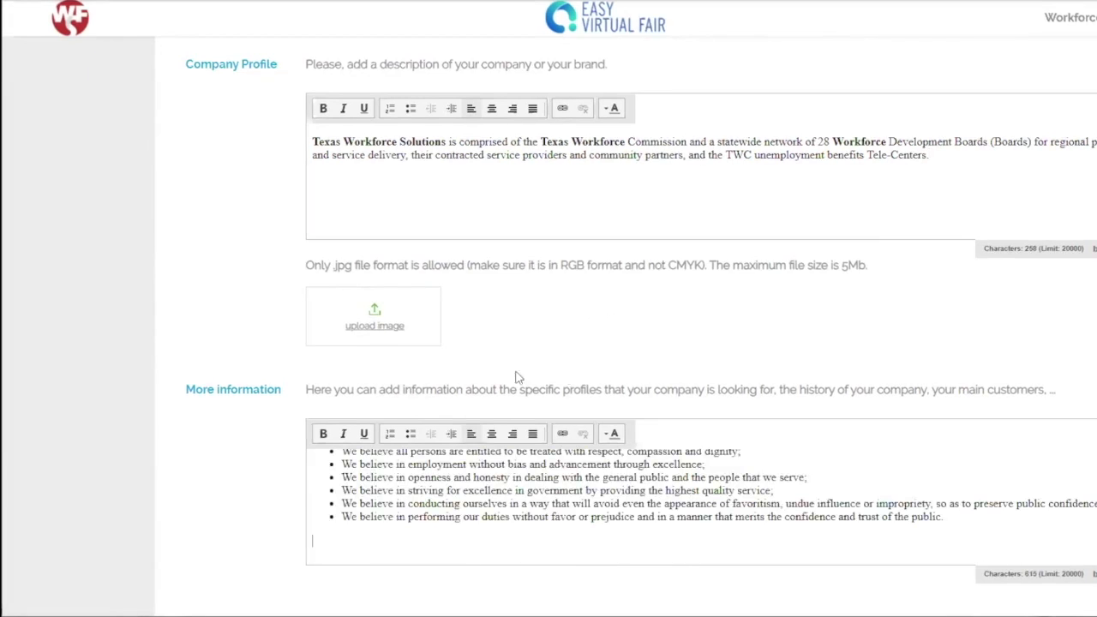
scroll(882, 478, up, 1)
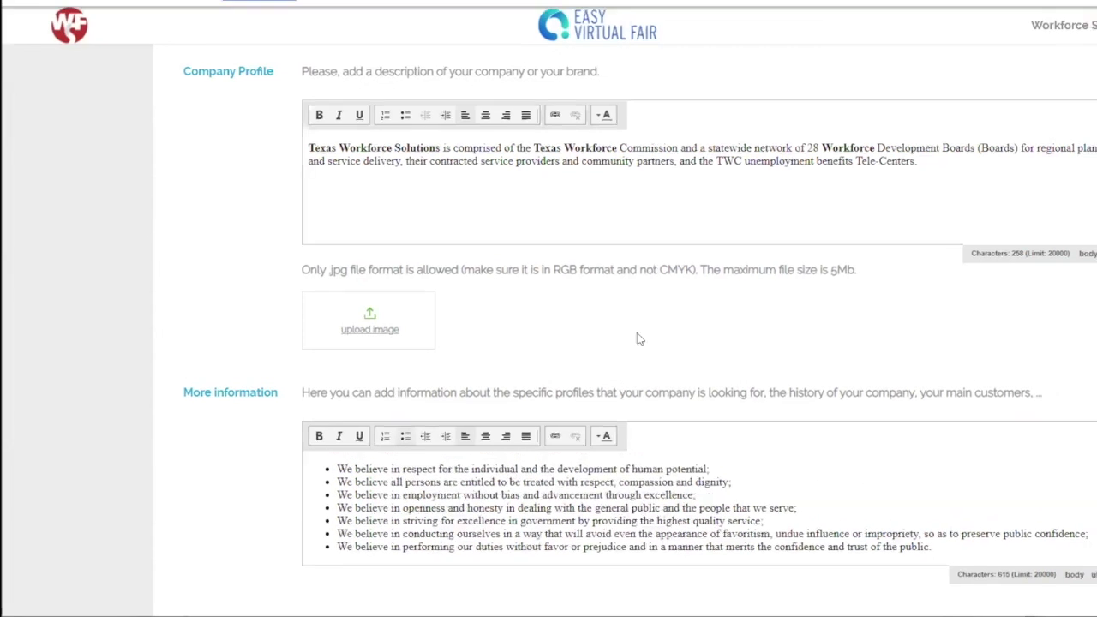
Step: Upload and crop the WF logo as the company profile image, then save the profile changes
click(640, 340)
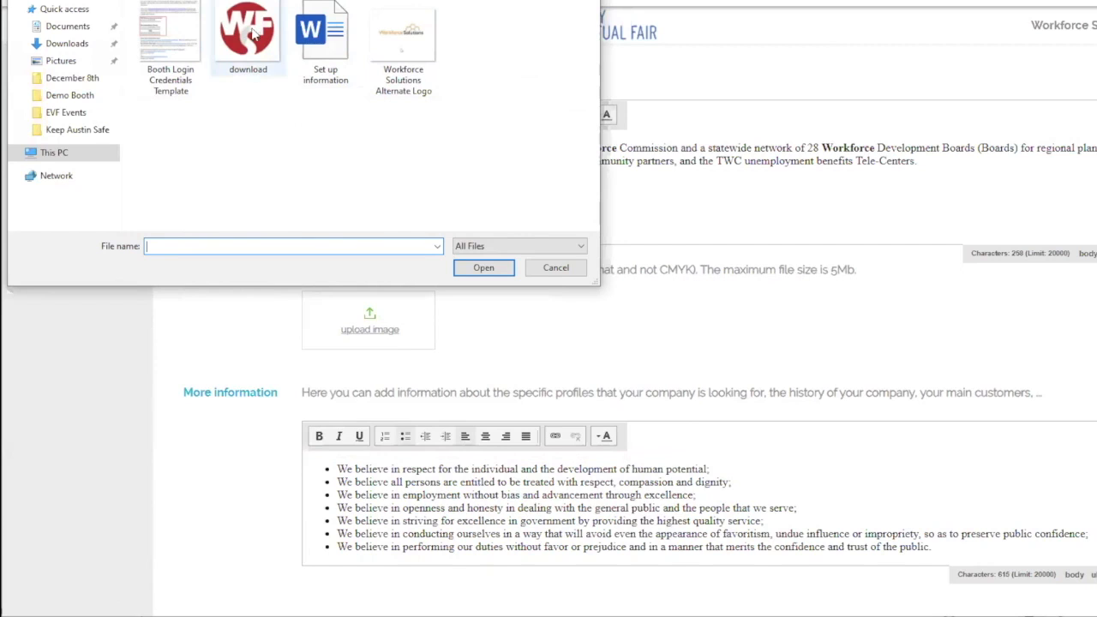
double_click(248, 34)
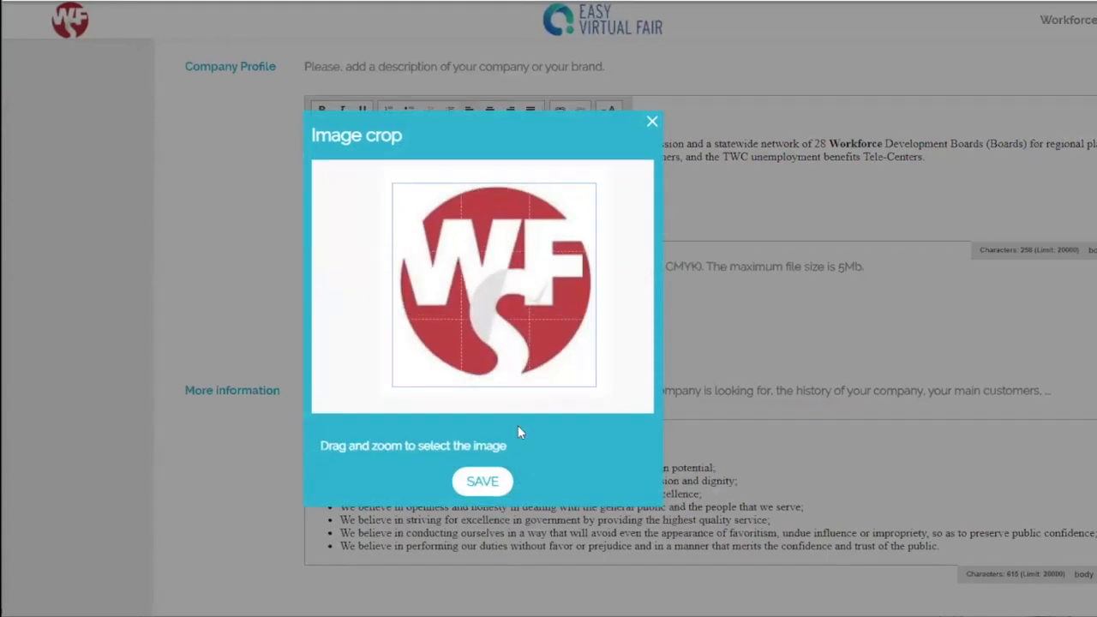
click(480, 483)
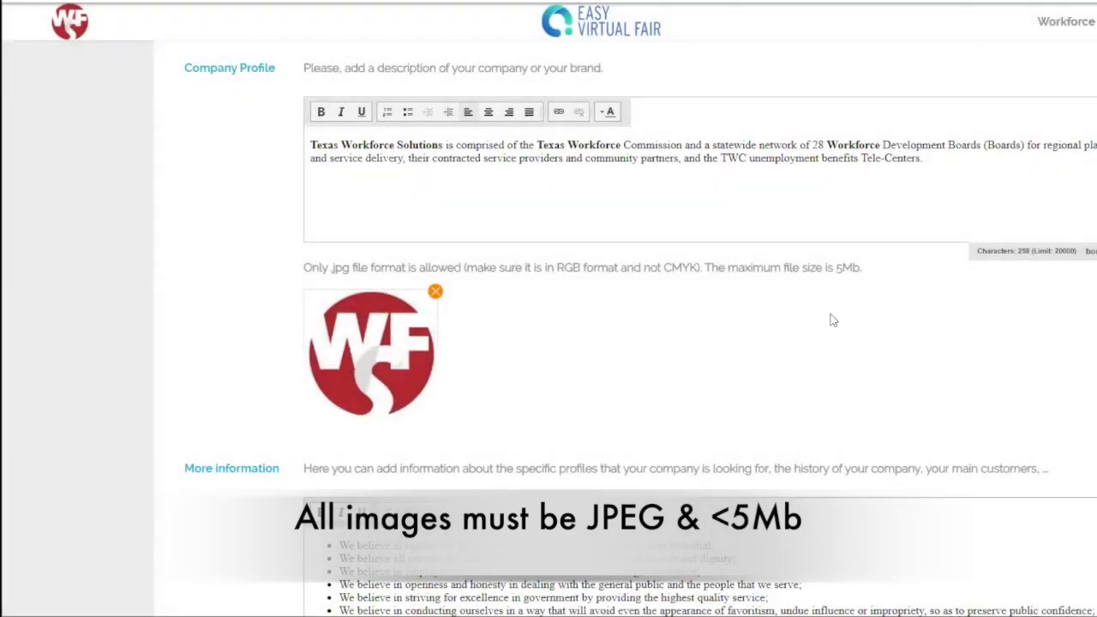
scroll(828, 319, down, 3)
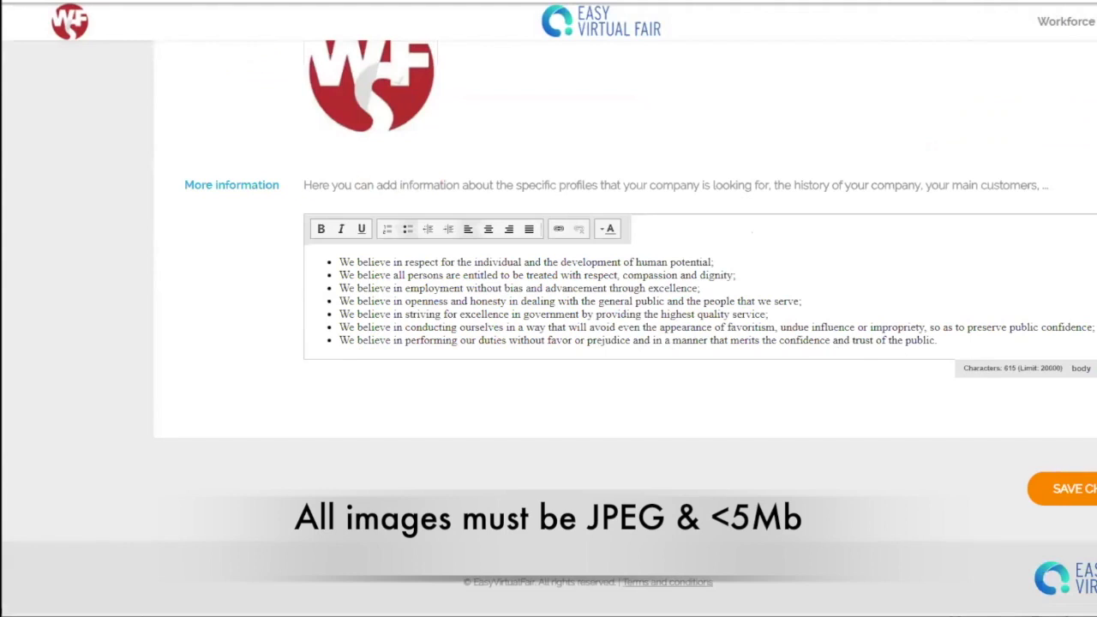
click(1093, 498)
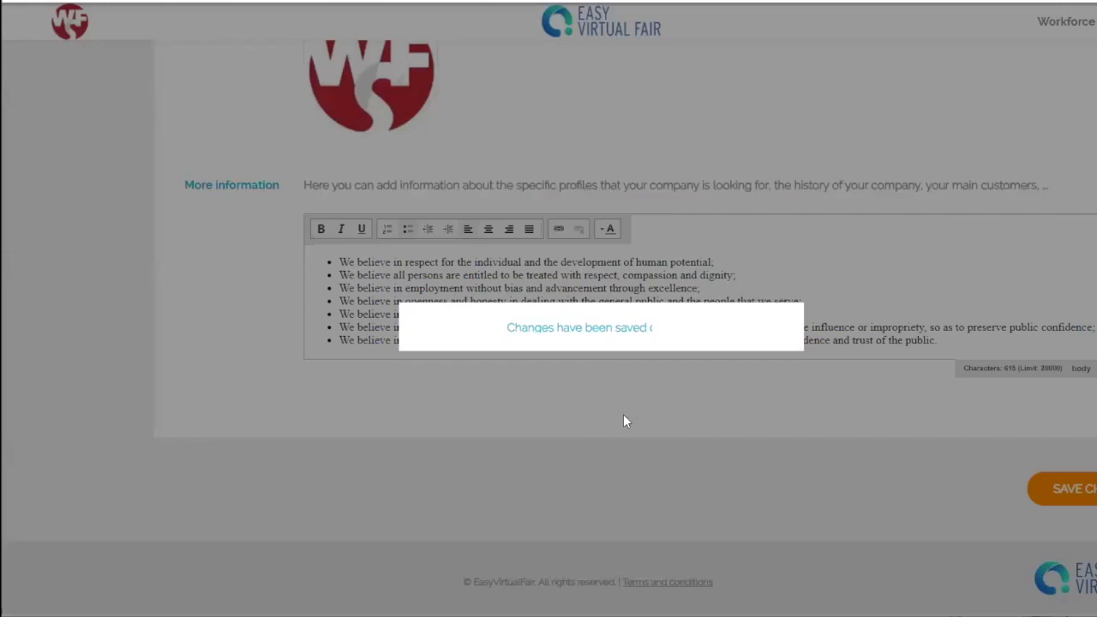
scroll(745, 378, up, 2)
scroll(737, 378, up, 15)
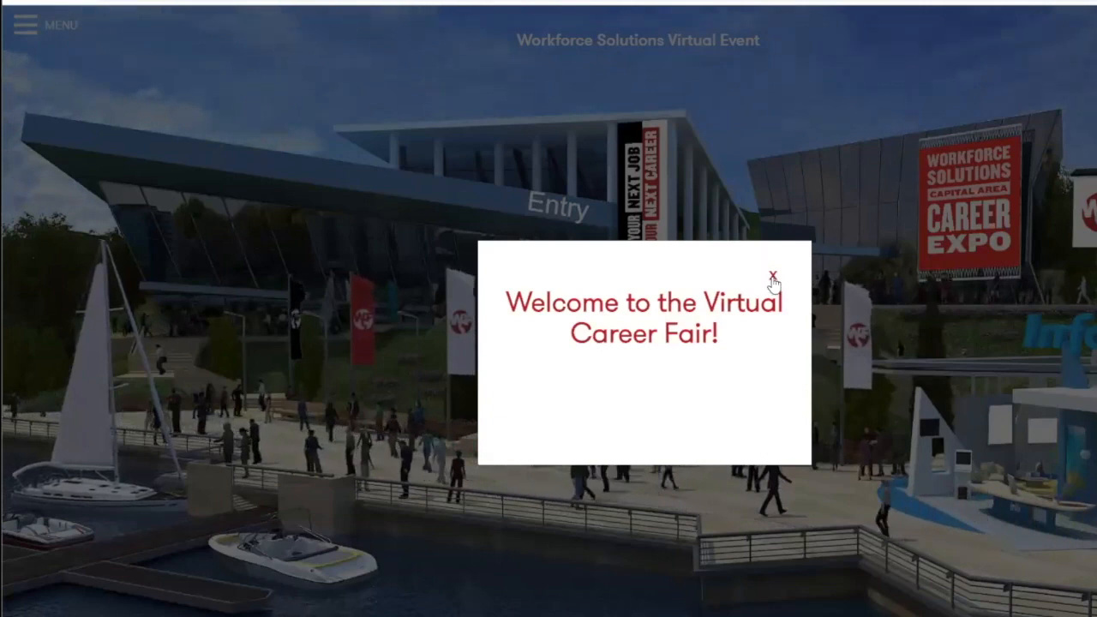
Step: Dismiss the lobby welcome message and go to Employers from the fair's menu
click(772, 278)
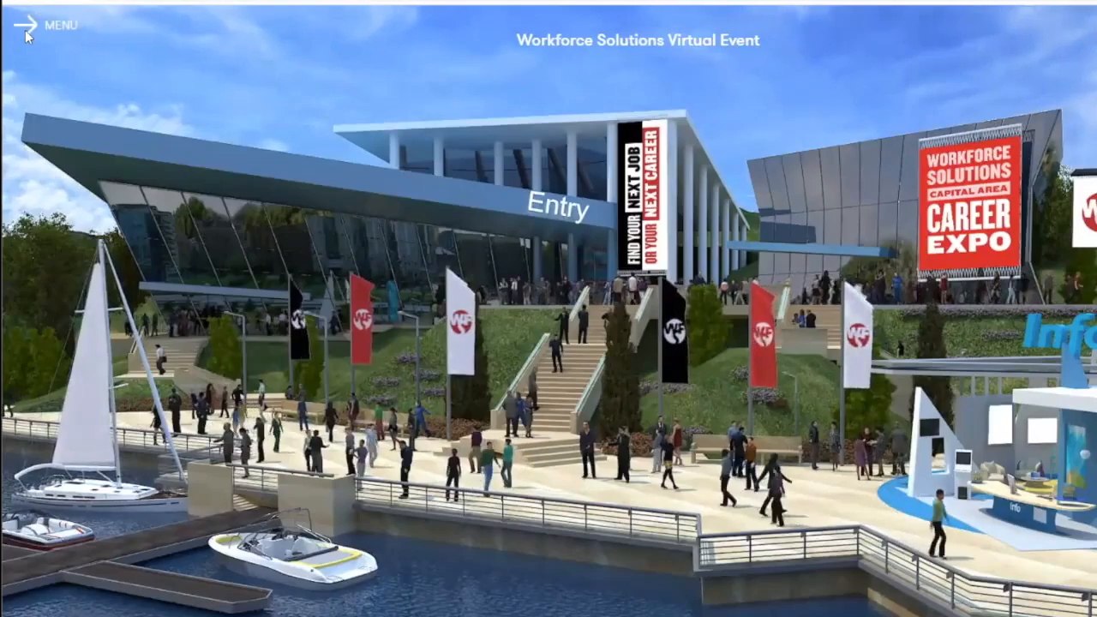
click(25, 27)
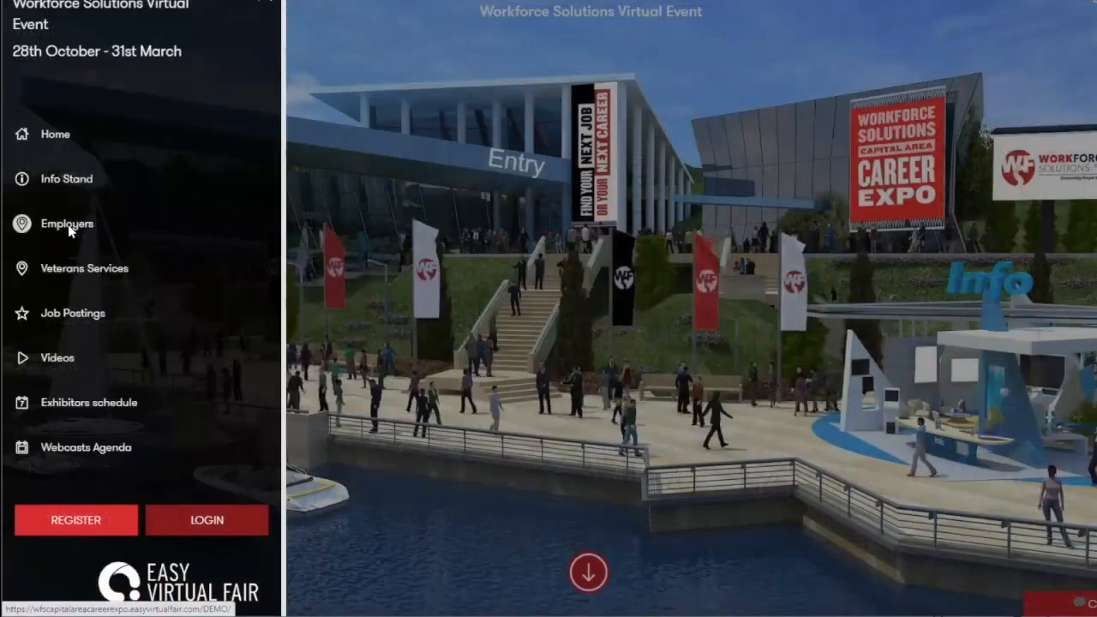
click(68, 227)
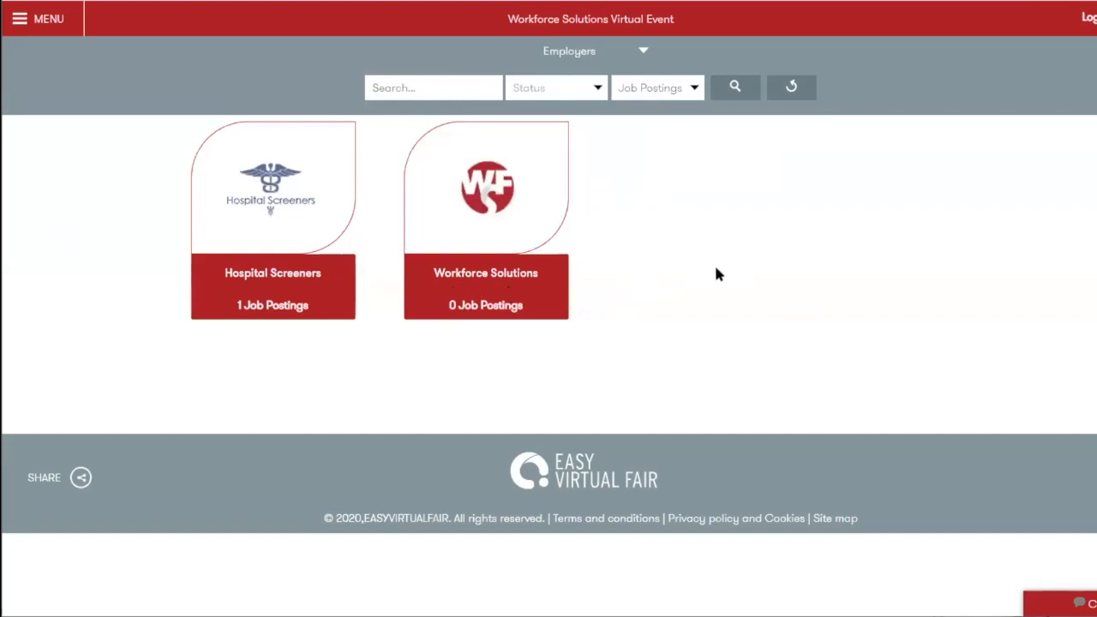
Step: Enter the Workforce Solutions booth and read through its Company Profile
click(503, 215)
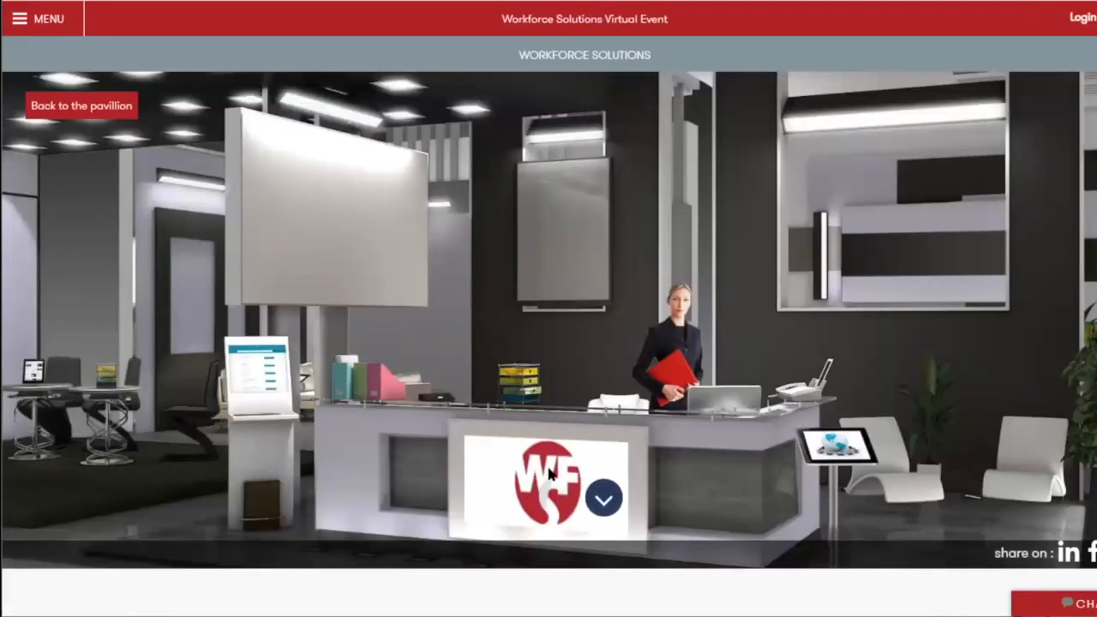
scroll(215, 366, down, 4)
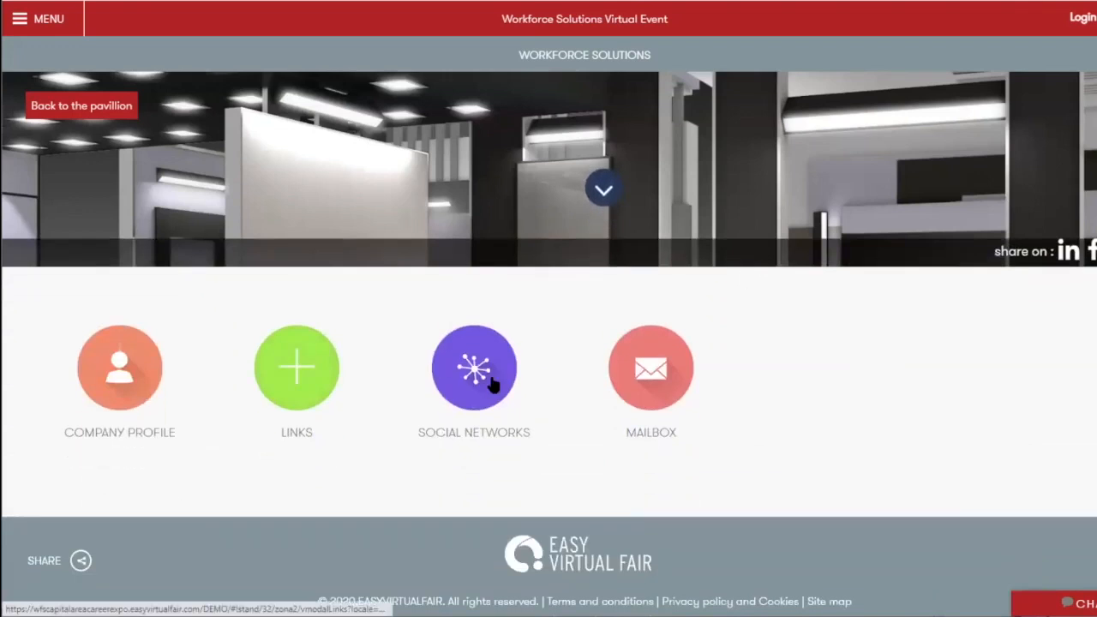
click(111, 380)
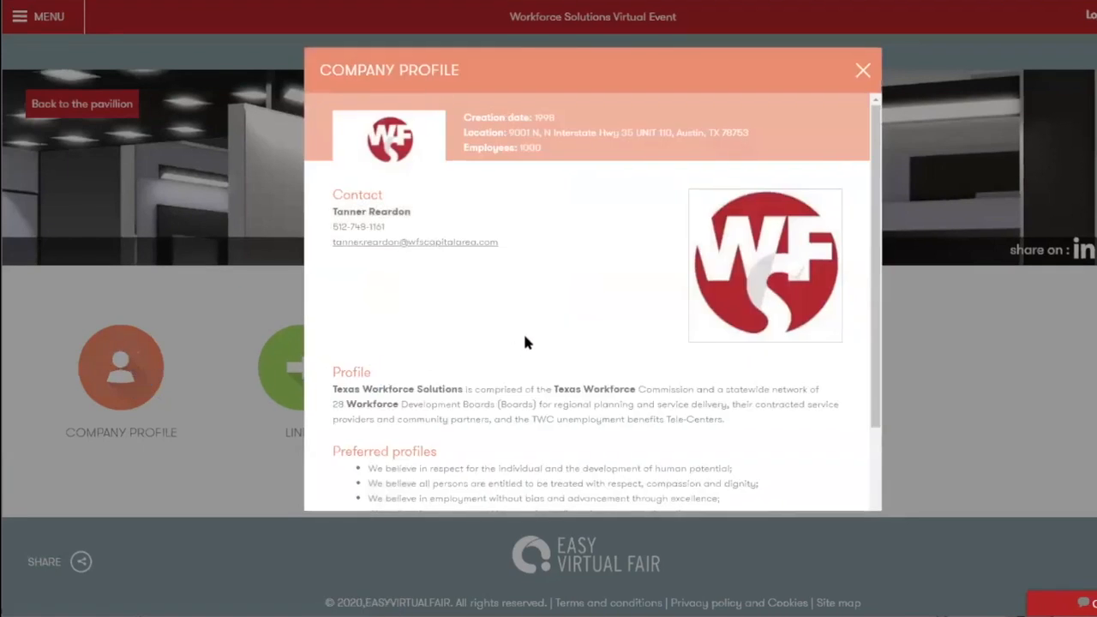
scroll(523, 343, down, 3)
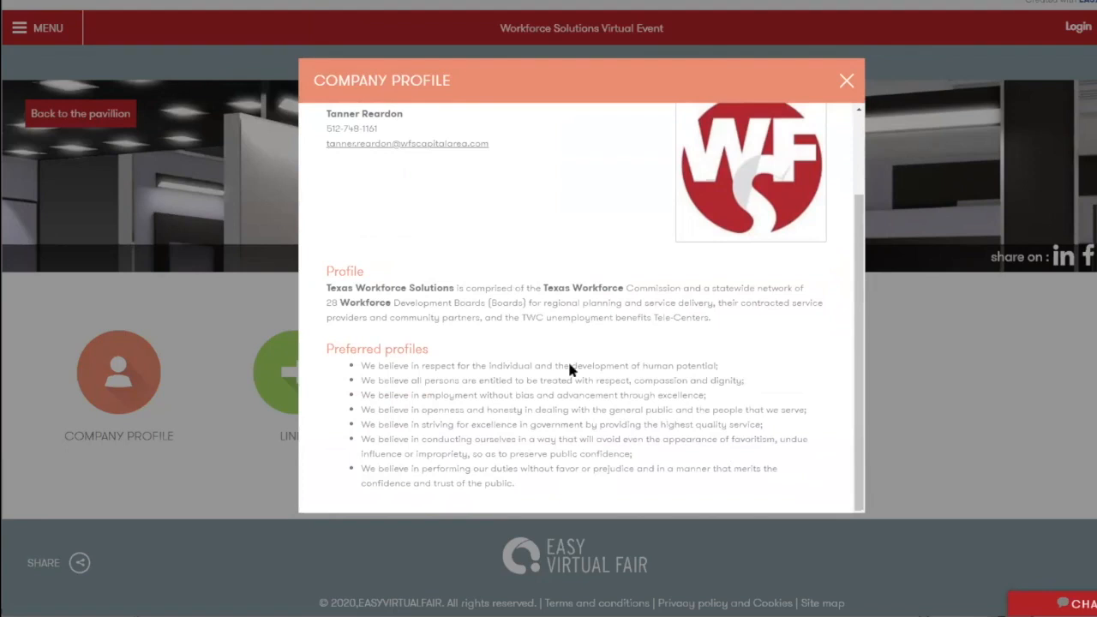
click(845, 81)
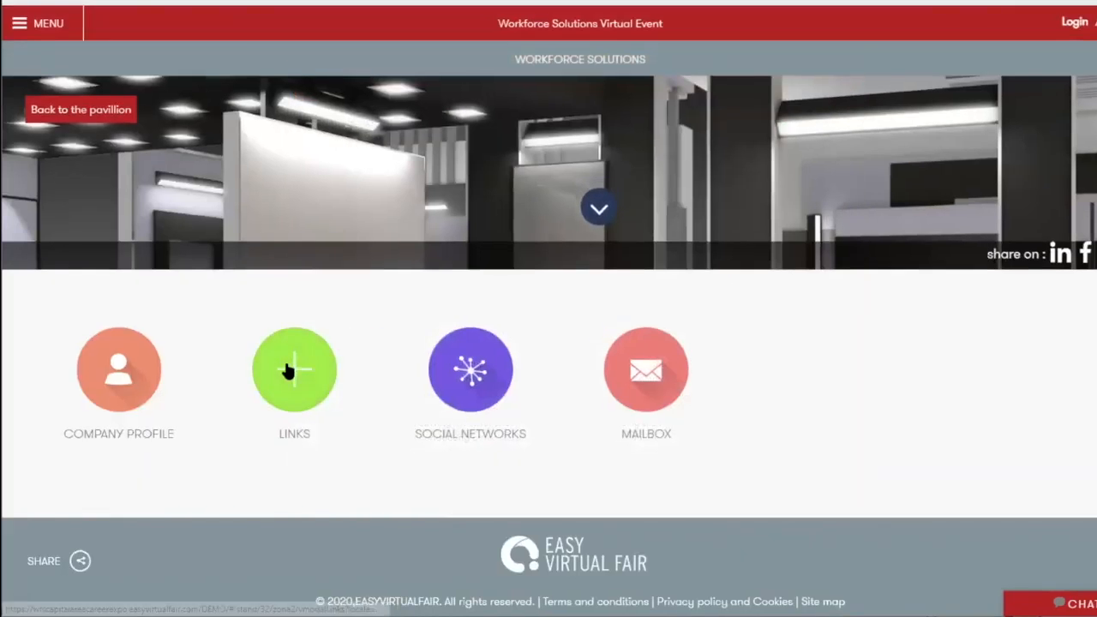
Step: Check the booth's Links list and its Social Networks (Twitter, Facebook, LinkedIn, Instagram, YouTube)
click(288, 370)
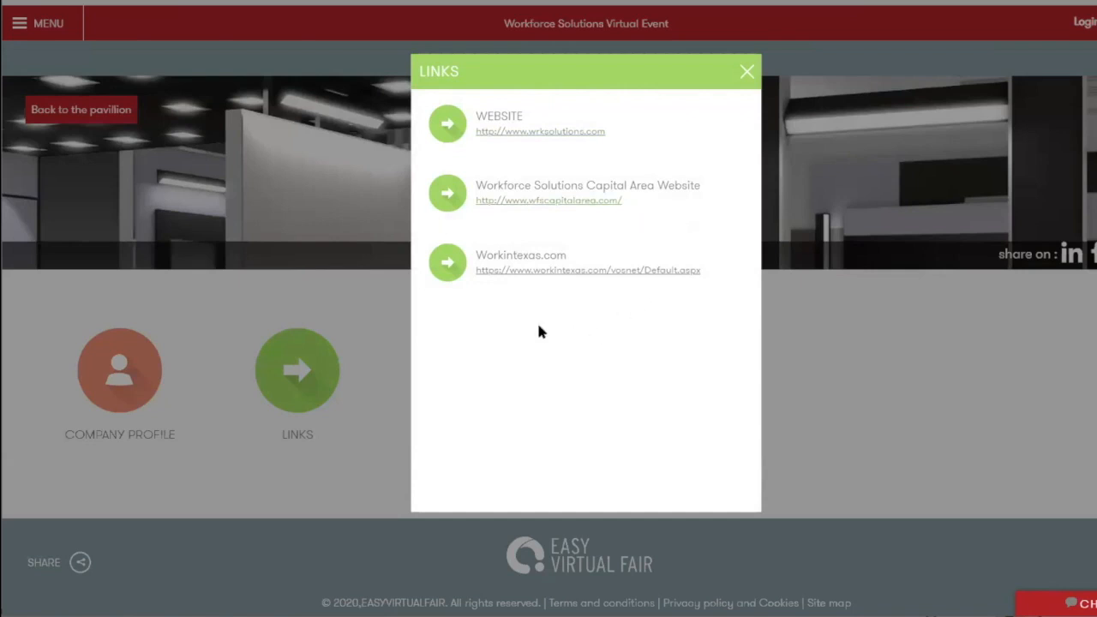
click(744, 75)
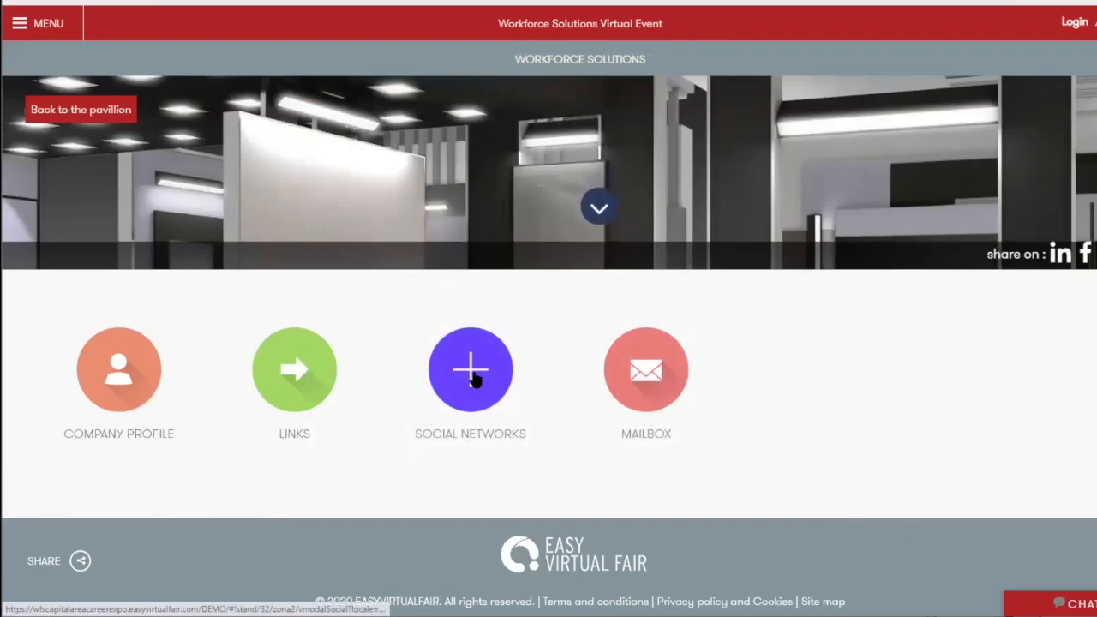
click(473, 379)
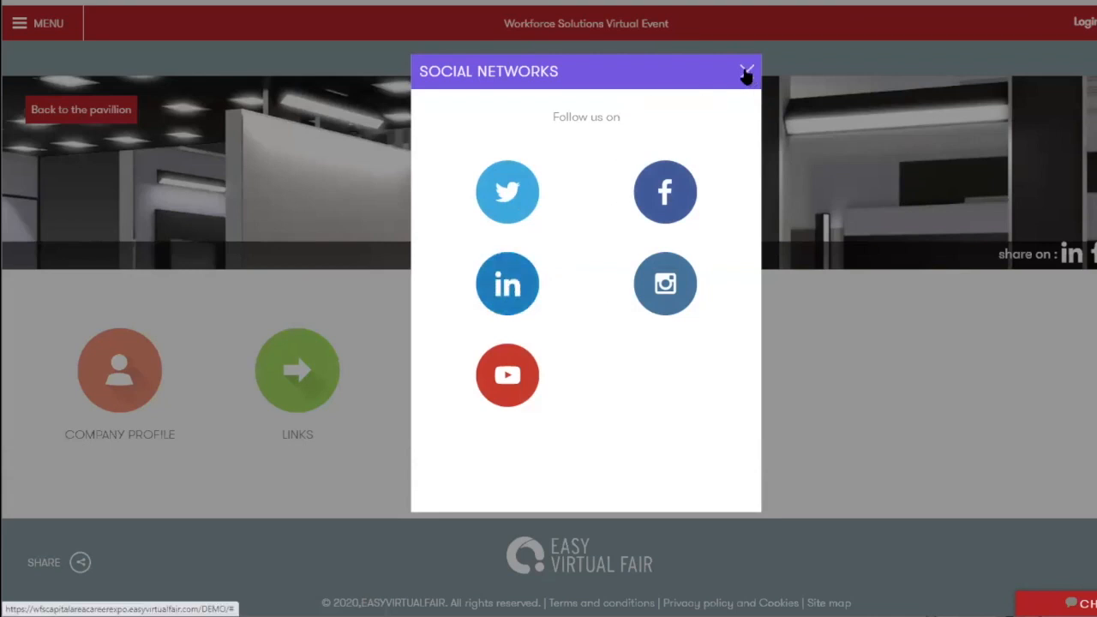
click(746, 72)
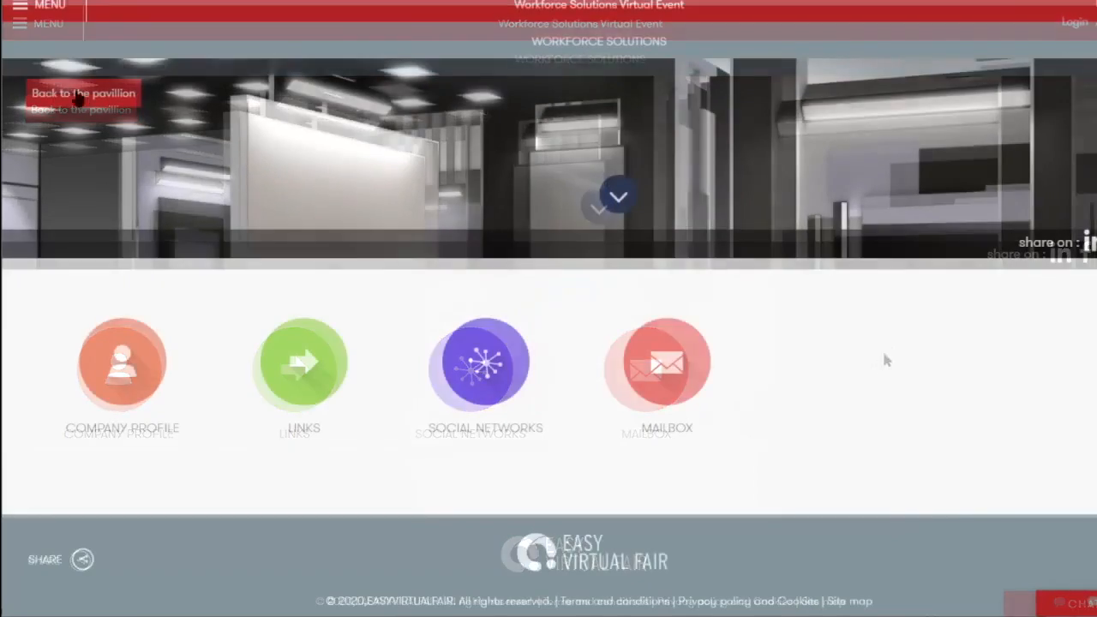
Step: Return to the home pavilion through the fair menu and open the booth Design page
click(40, 9)
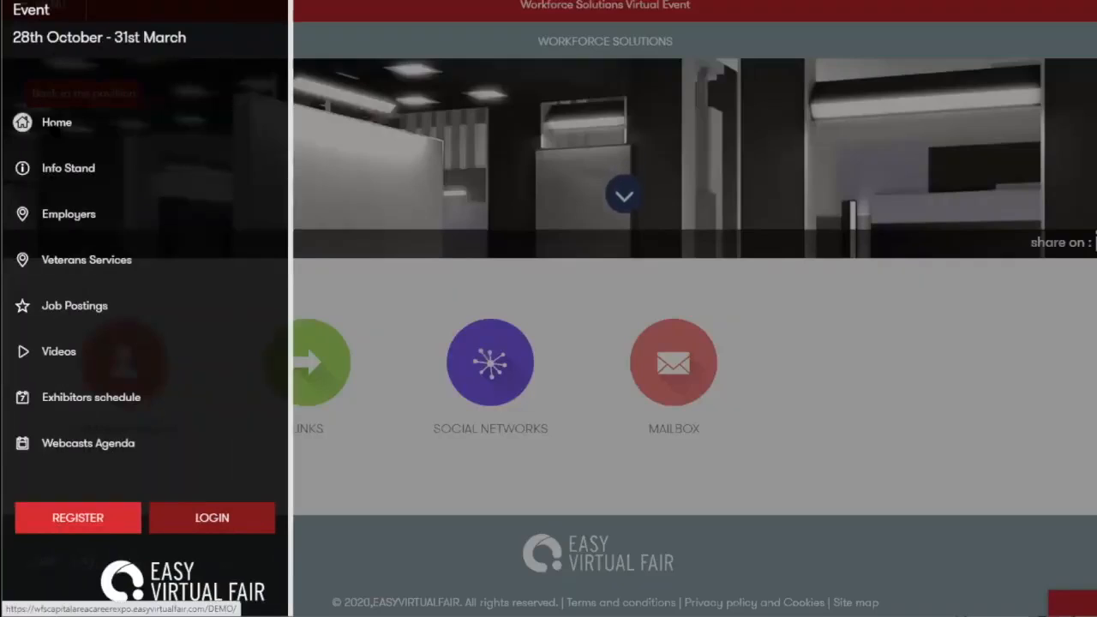
click(51, 122)
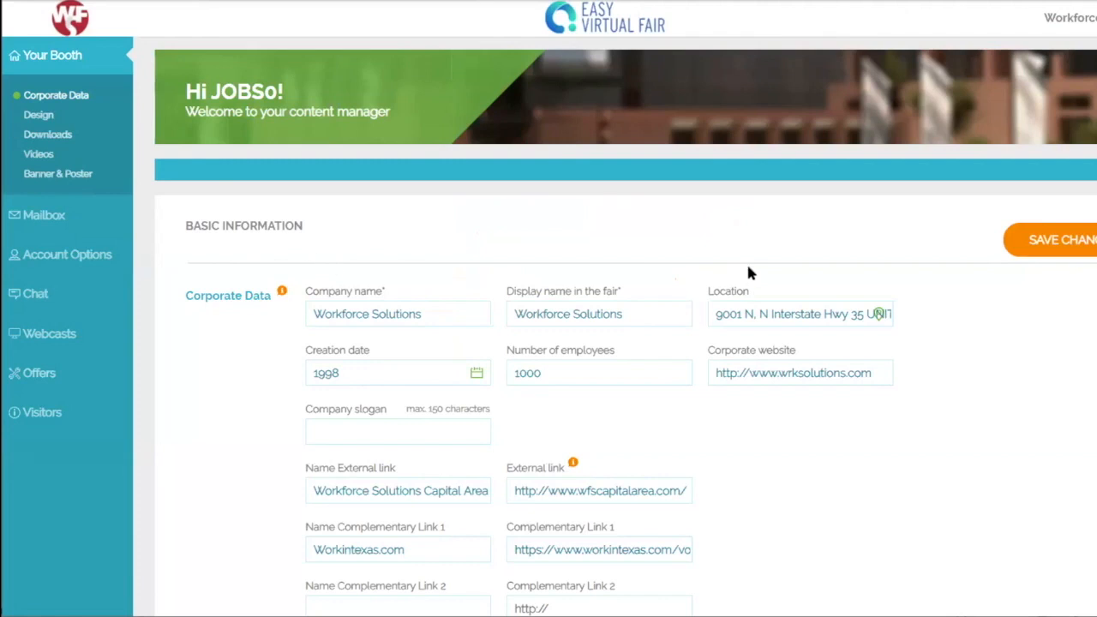
click(45, 116)
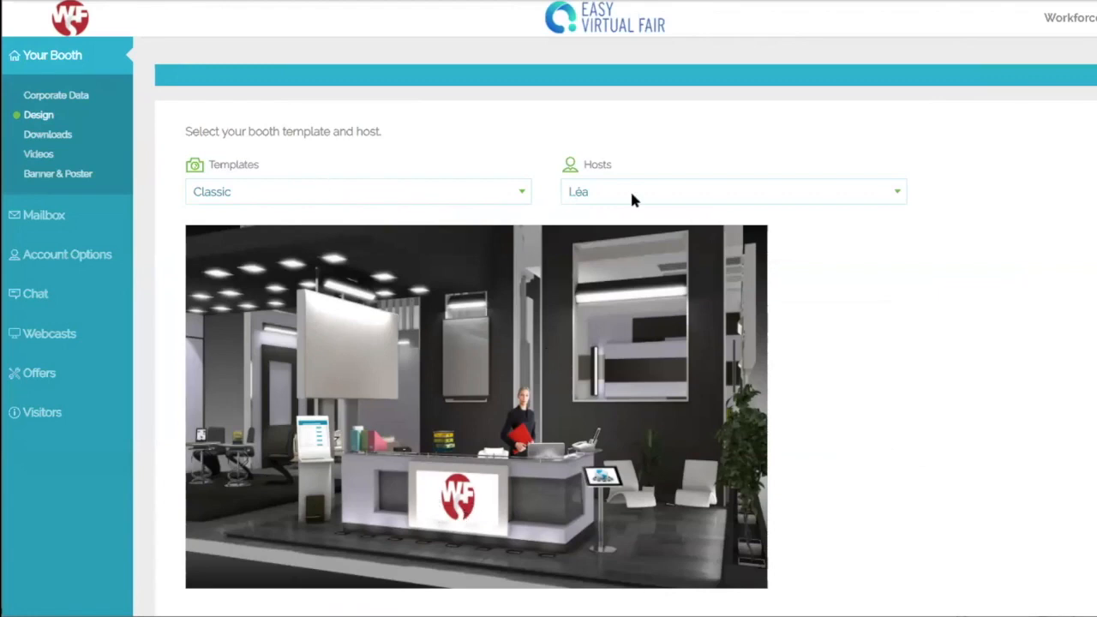
Step: Choose the Minimalist2 template and, after trying Mia and Zach, set Zoé as host
click(409, 200)
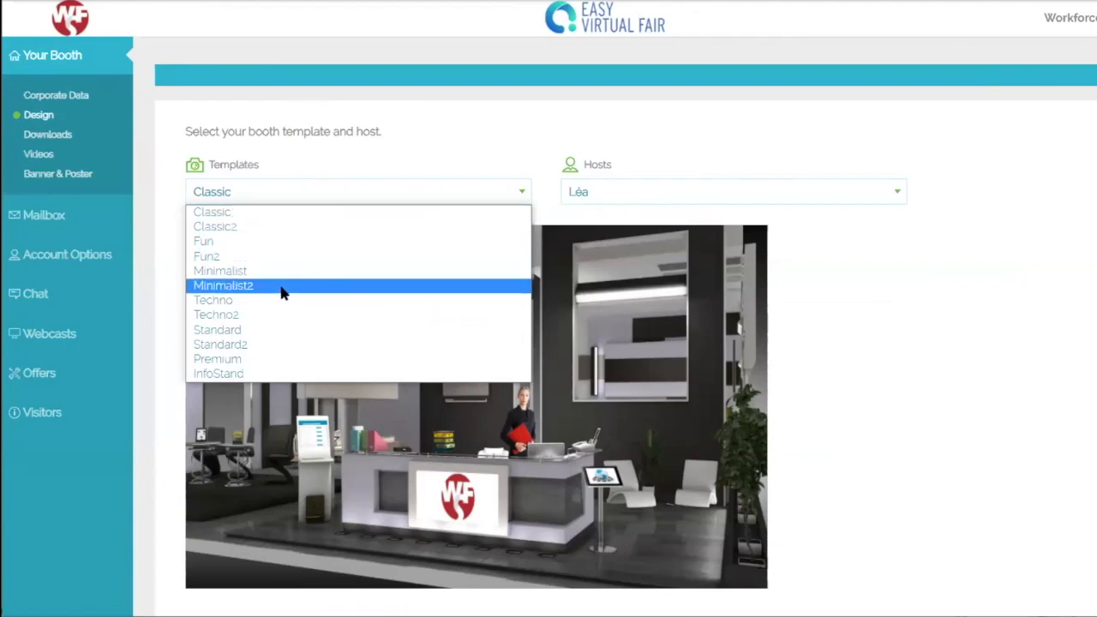
click(282, 289)
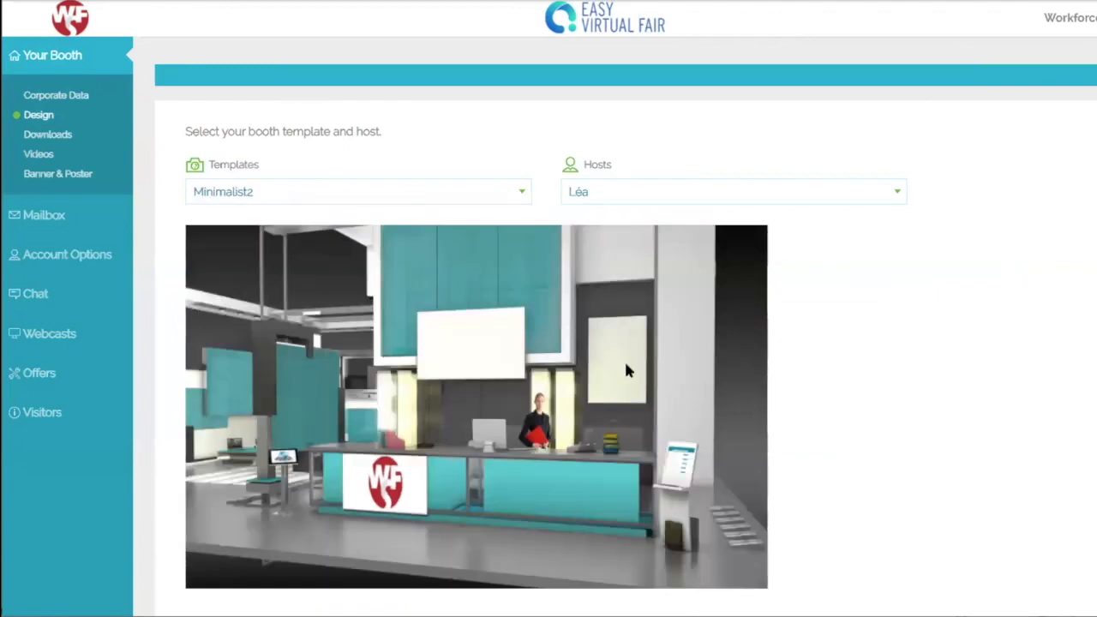
click(663, 194)
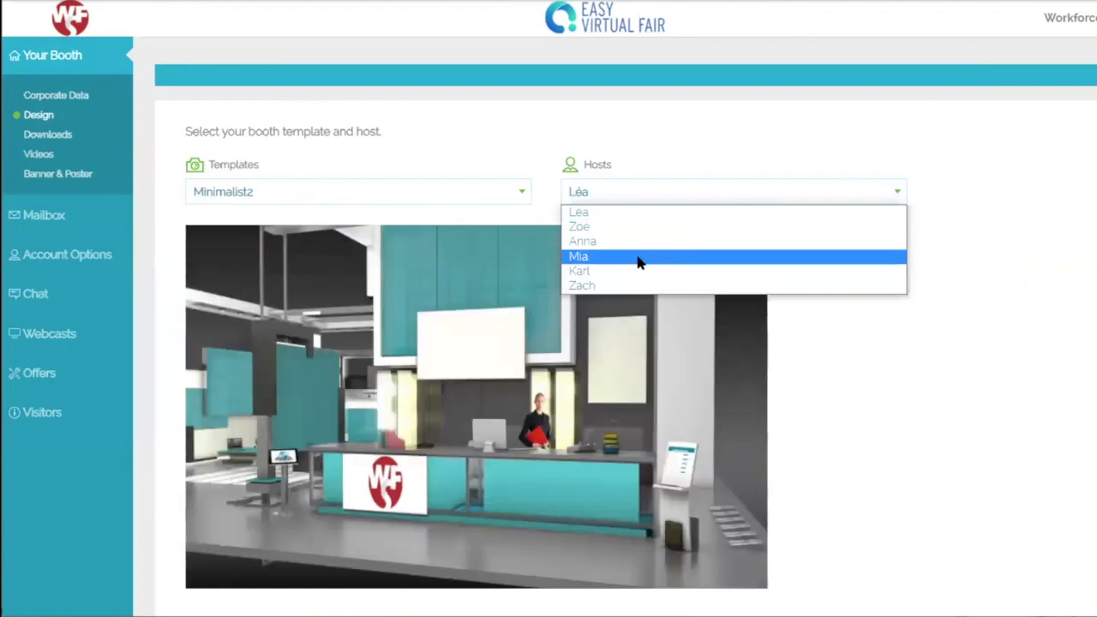
click(638, 257)
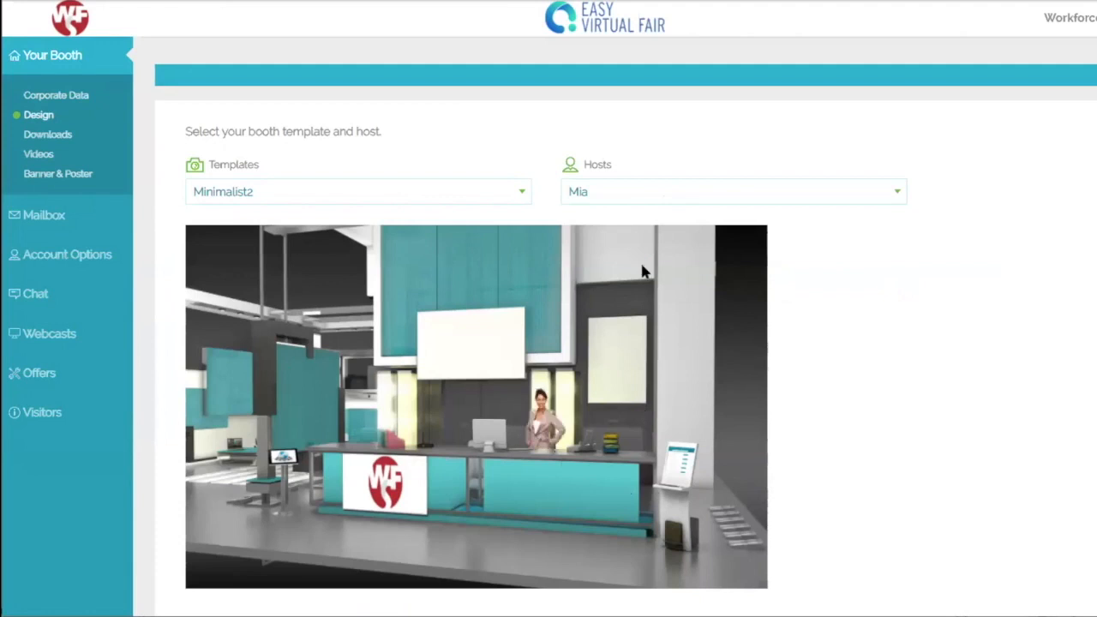
click(652, 190)
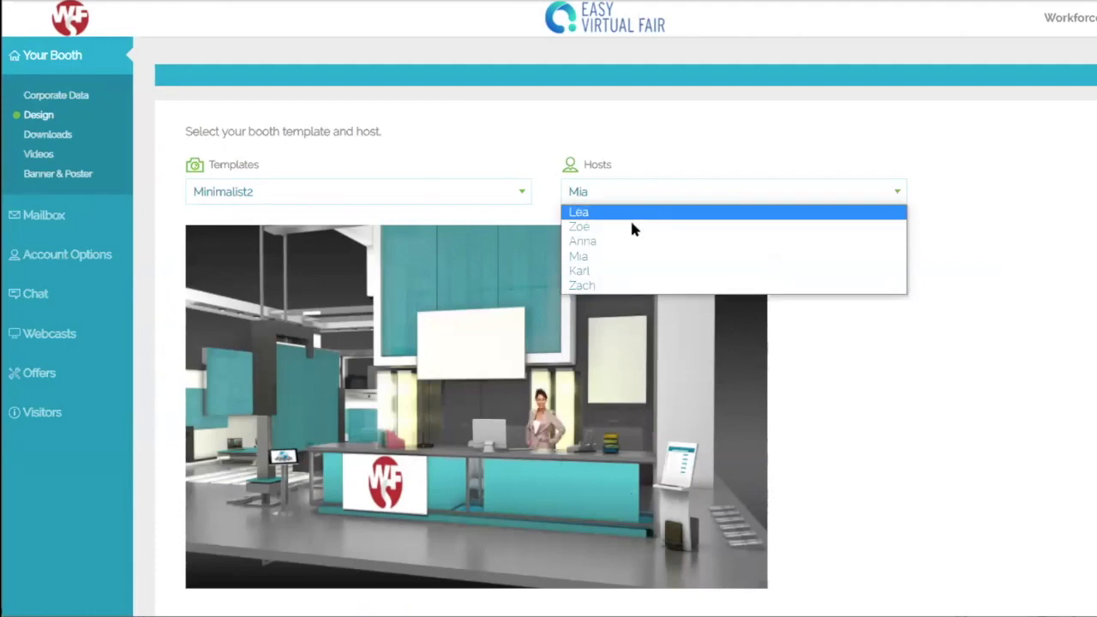
click(625, 284)
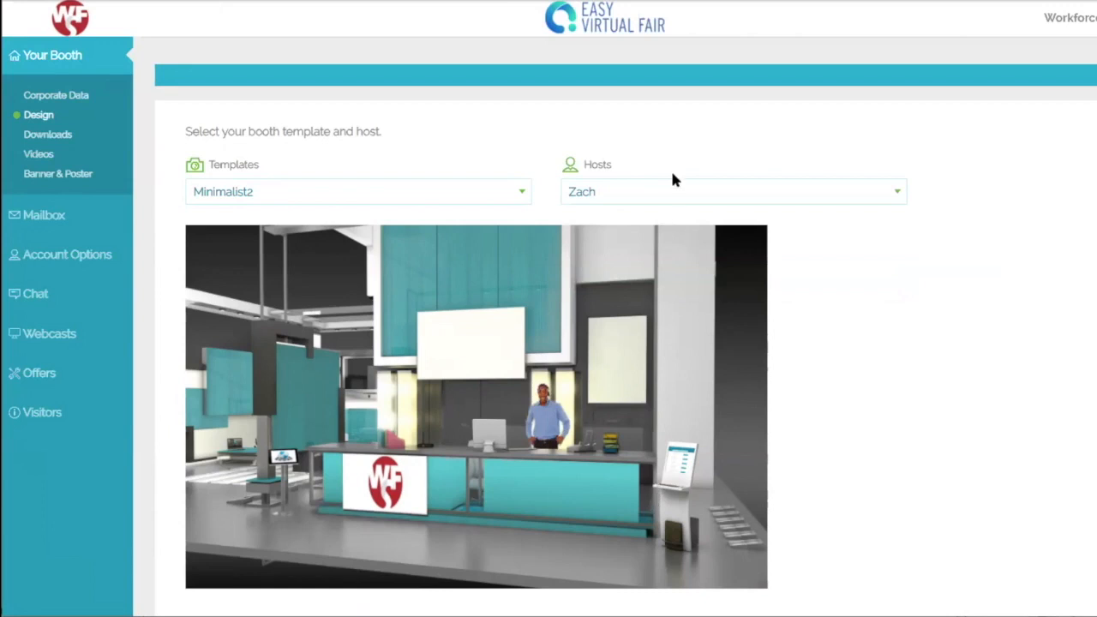
click(670, 193)
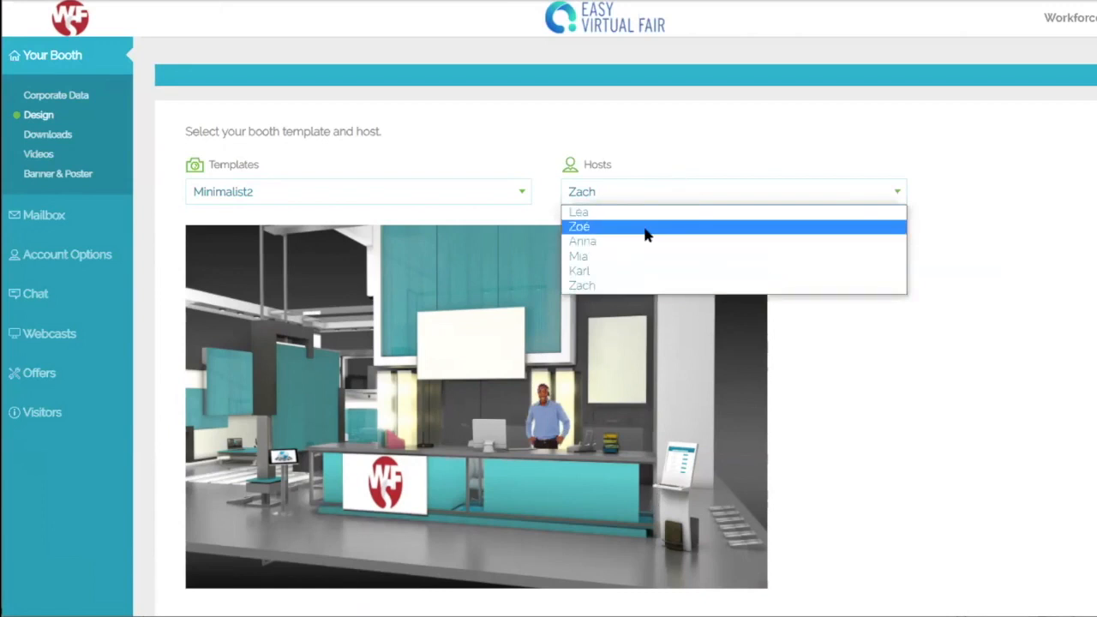
click(647, 227)
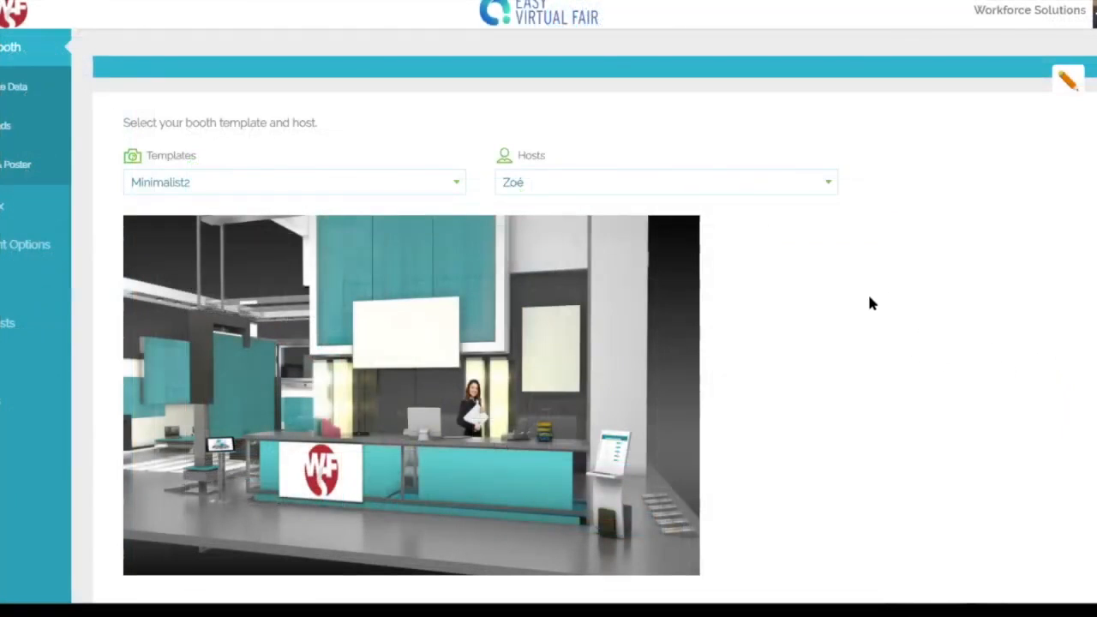
Step: Save the Minimalist2 template with host Zoé
scroll(863, 304, down, 3)
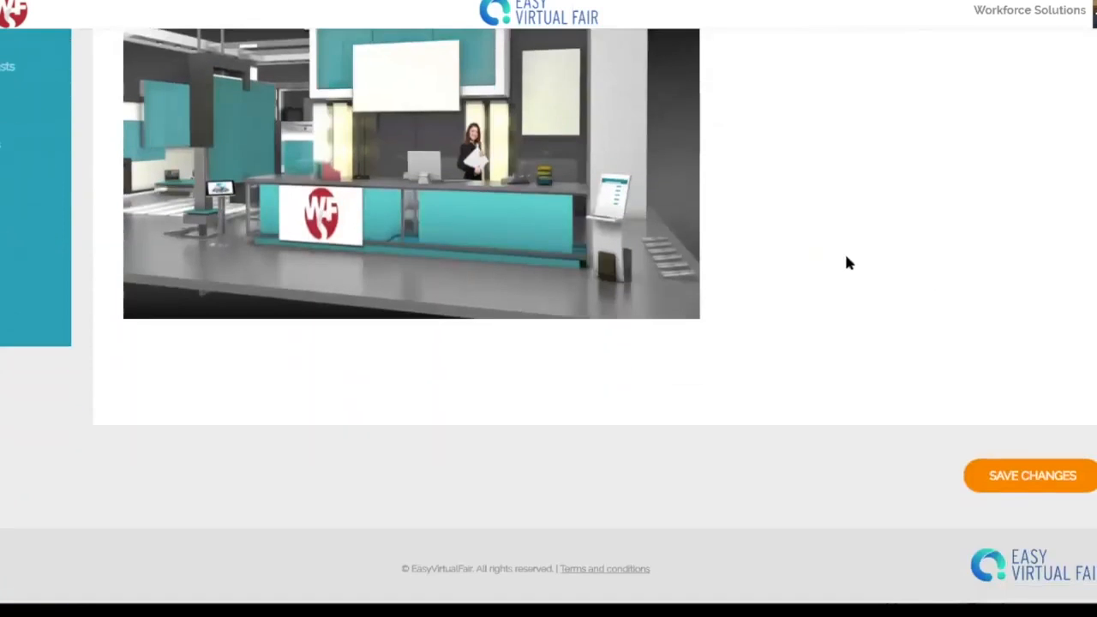
click(1021, 462)
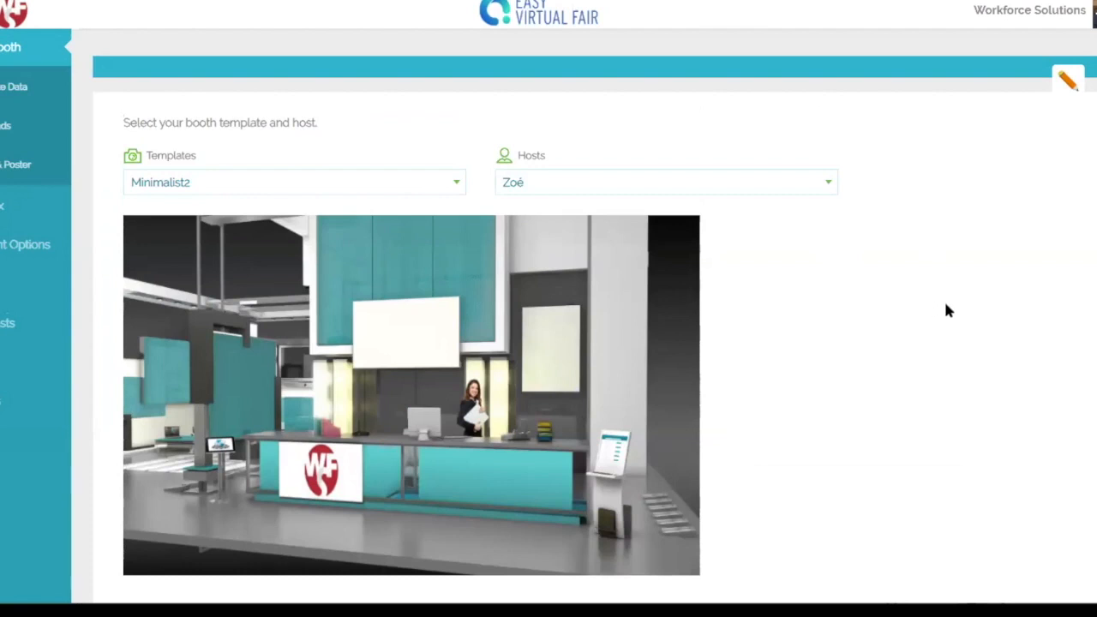
scroll(945, 309, down, 3)
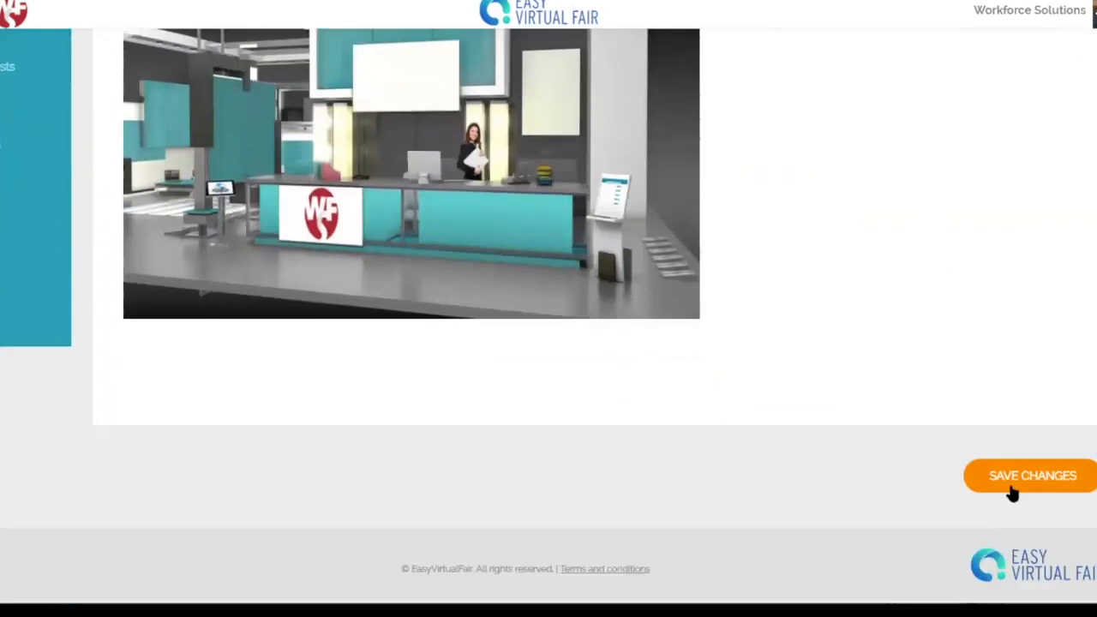
click(1020, 472)
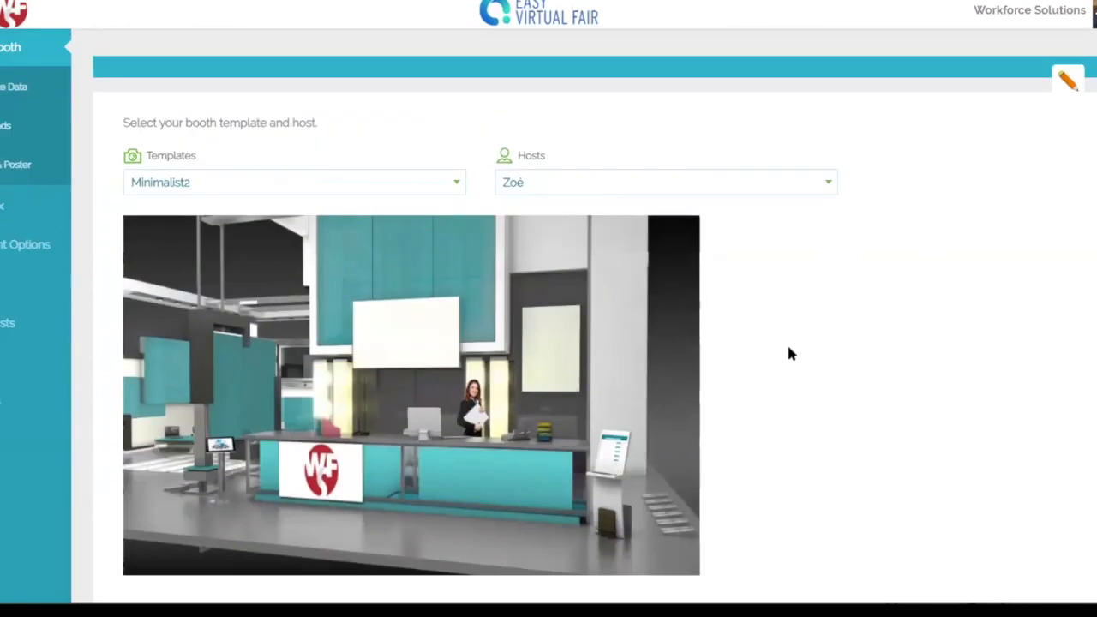
scroll(874, 346, down, 3)
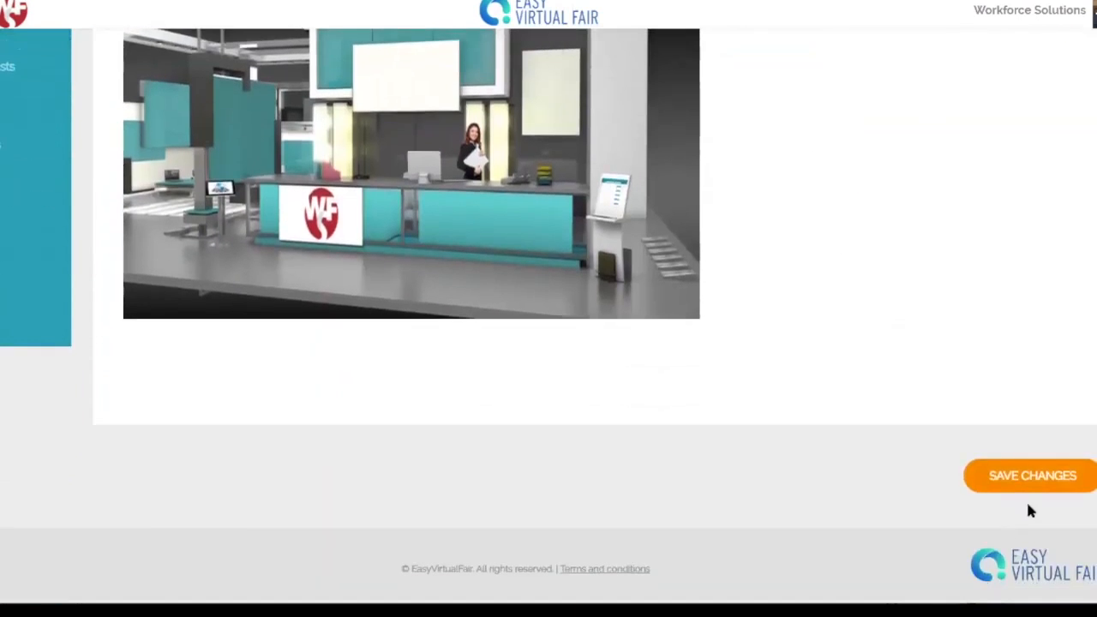
click(1028, 480)
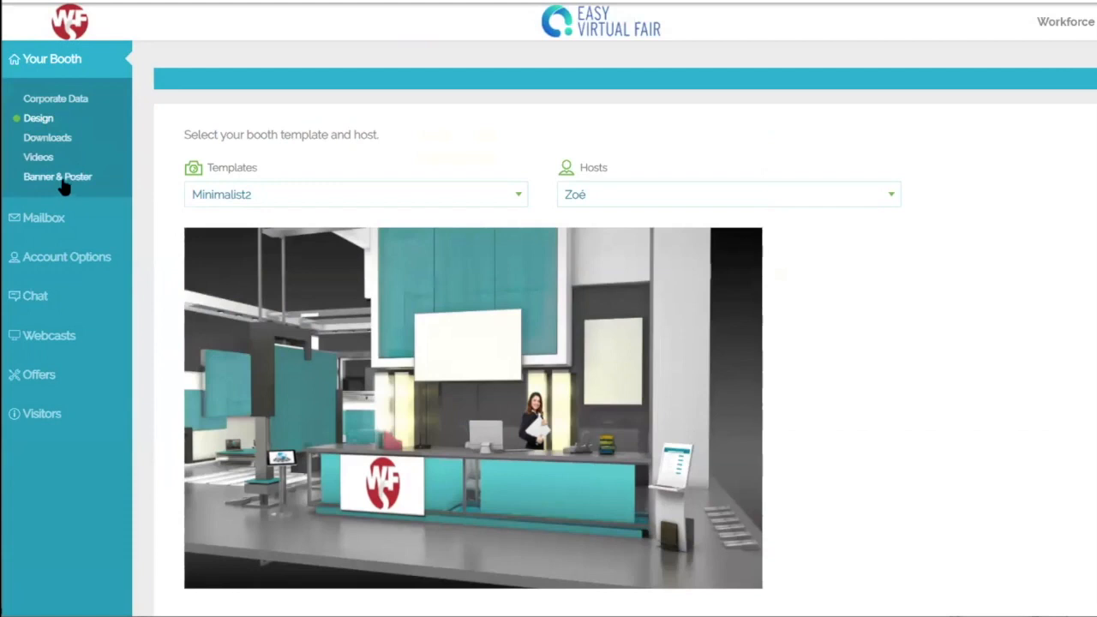
Step: Go to the booth's Banner & Poster page
click(47, 178)
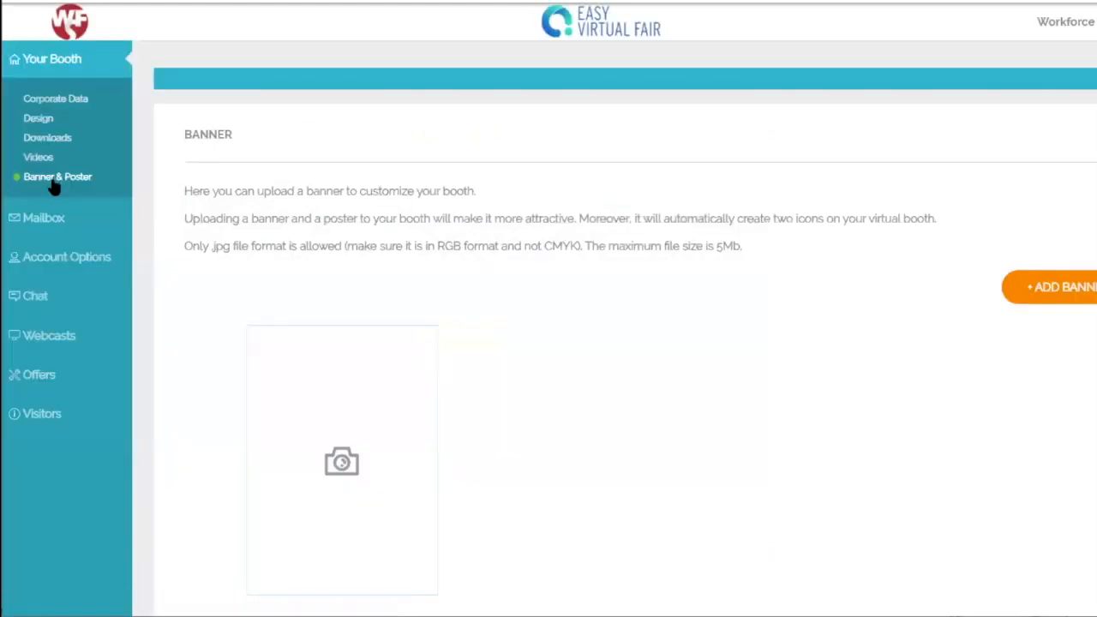
click(41, 121)
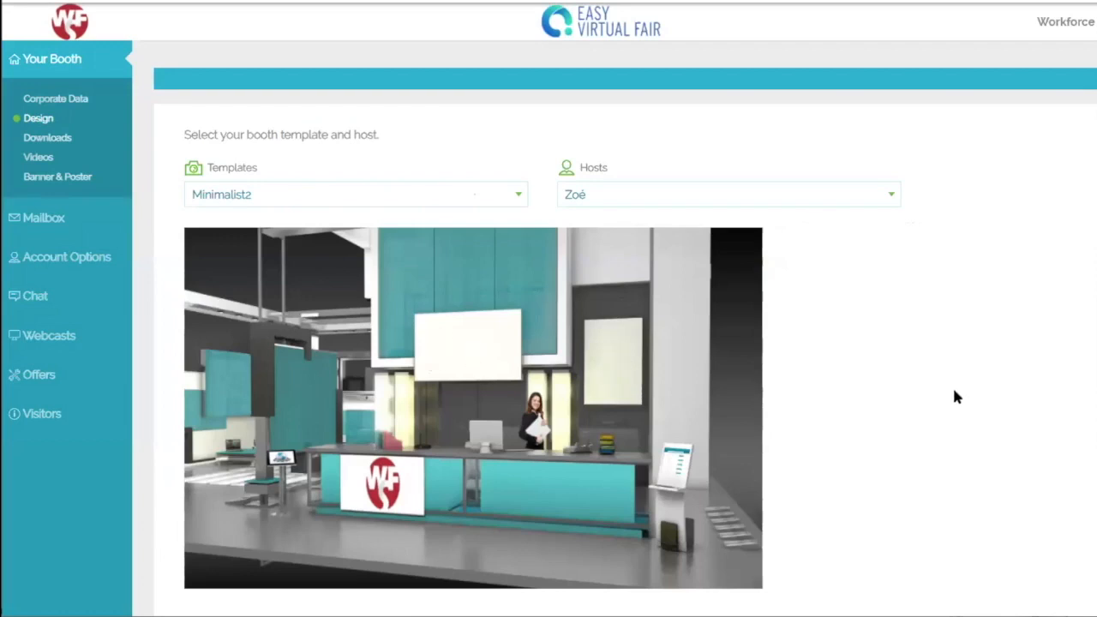
click(58, 178)
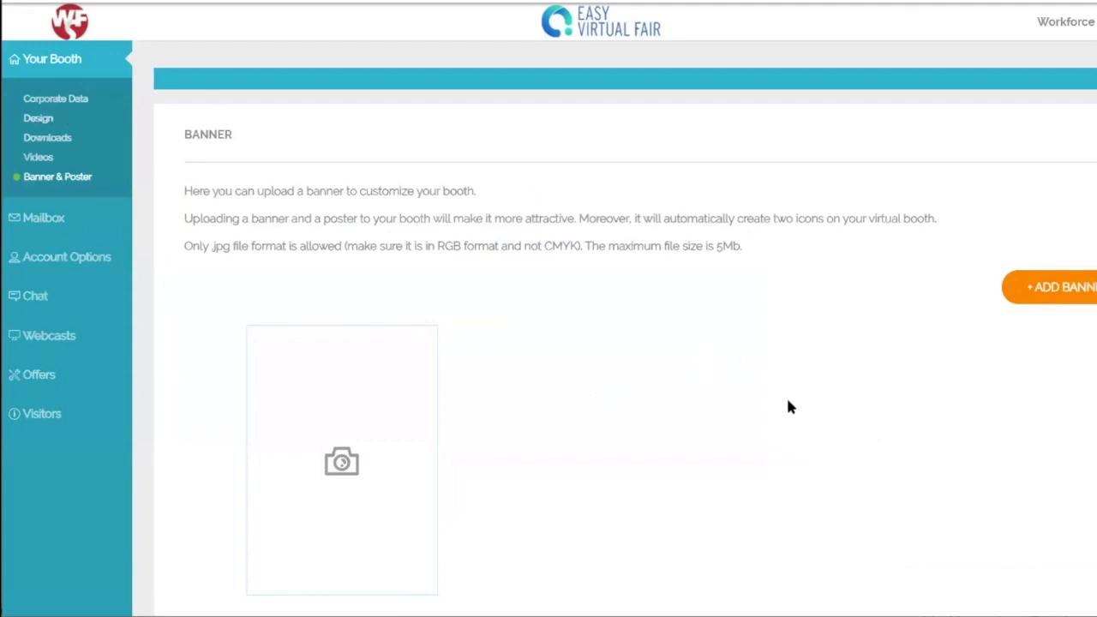
Step: Upload the Workforce Solutions Alternate Logo as the booth poster, adjusting its crop
scroll(786, 399, down, 5)
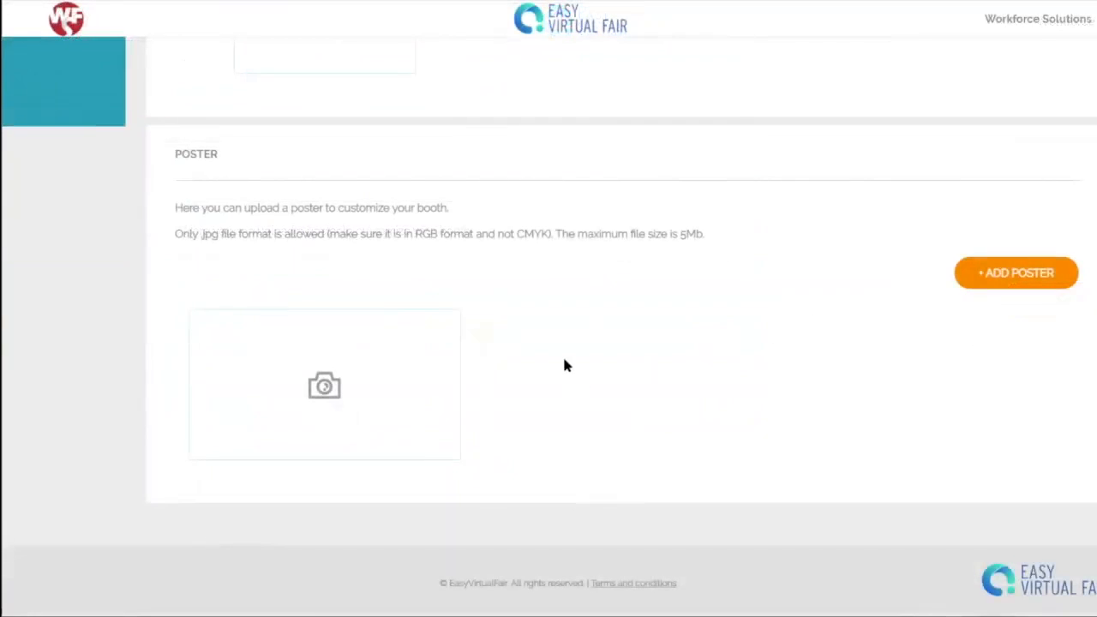
click(1017, 274)
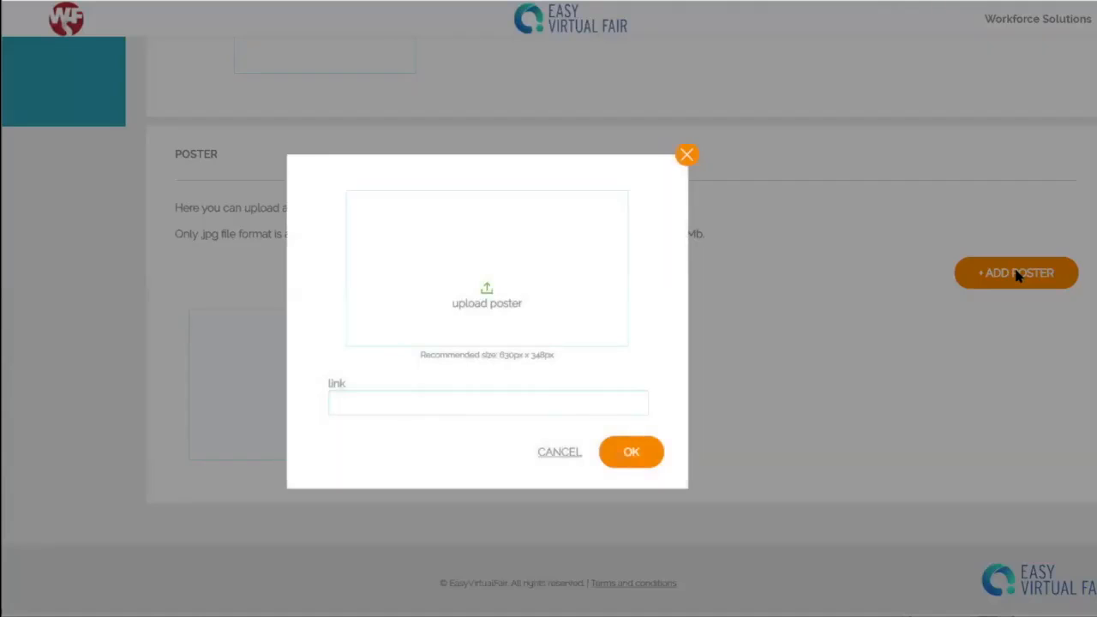
click(484, 296)
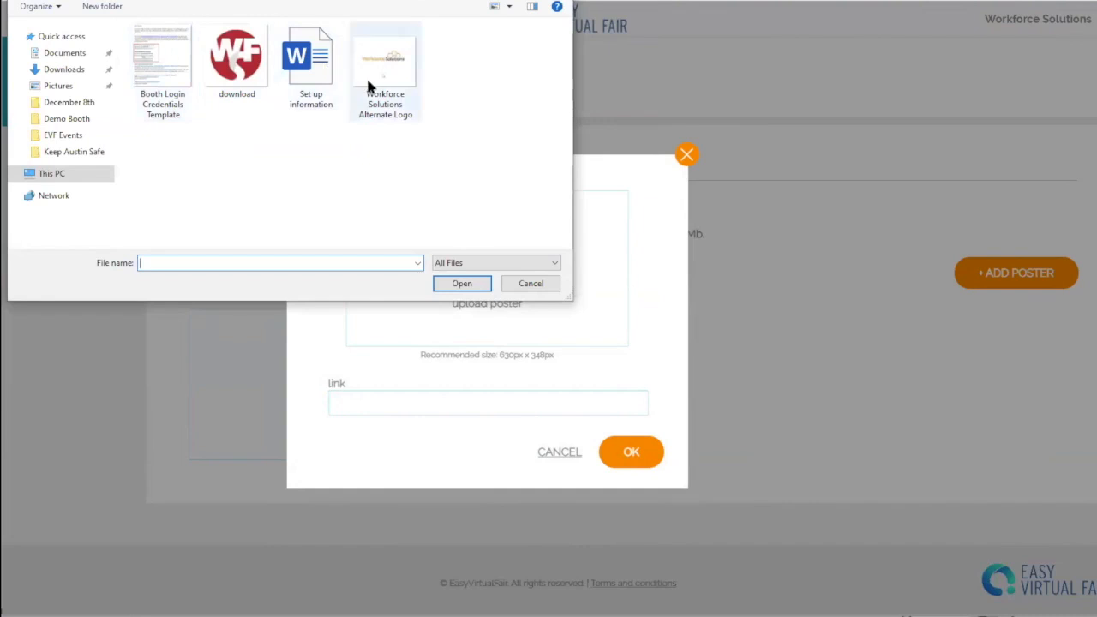
click(390, 60)
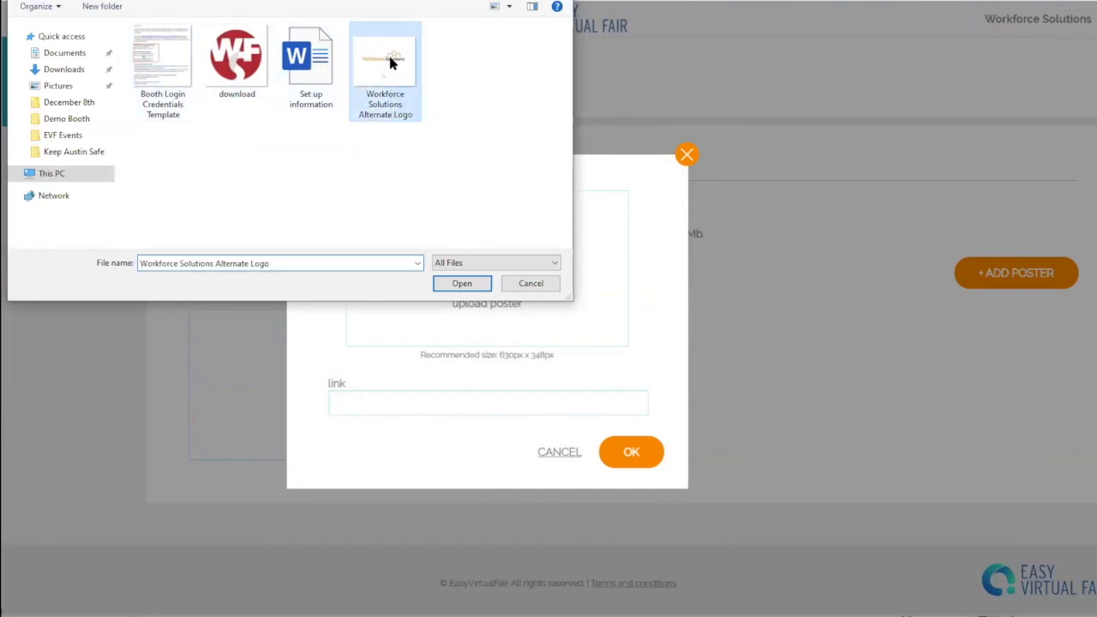
click(461, 283)
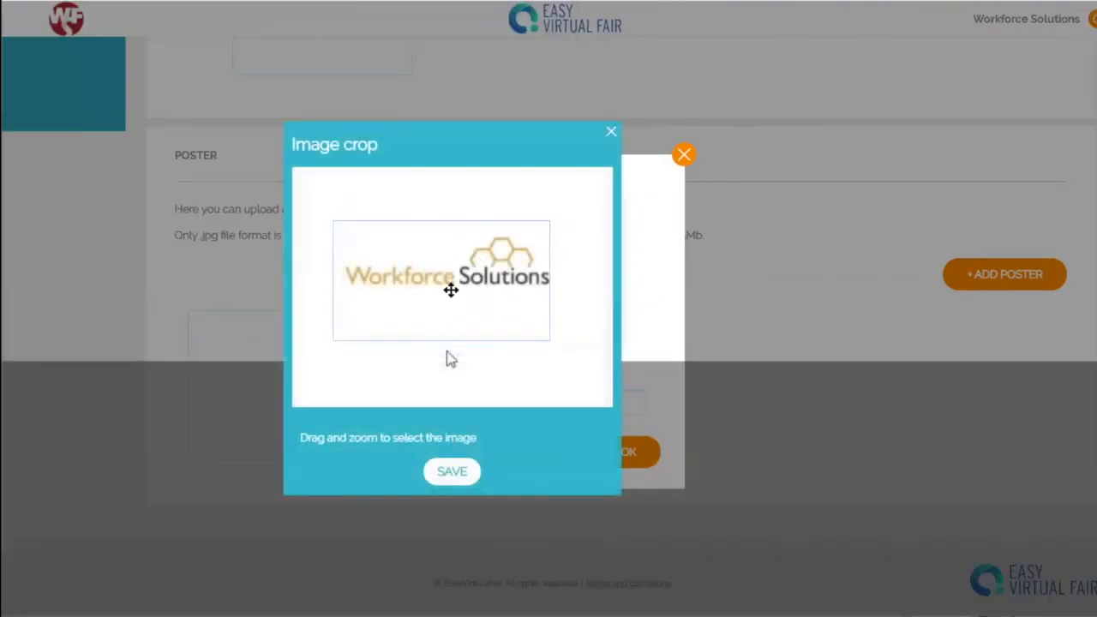
drag(447, 289, 453, 282)
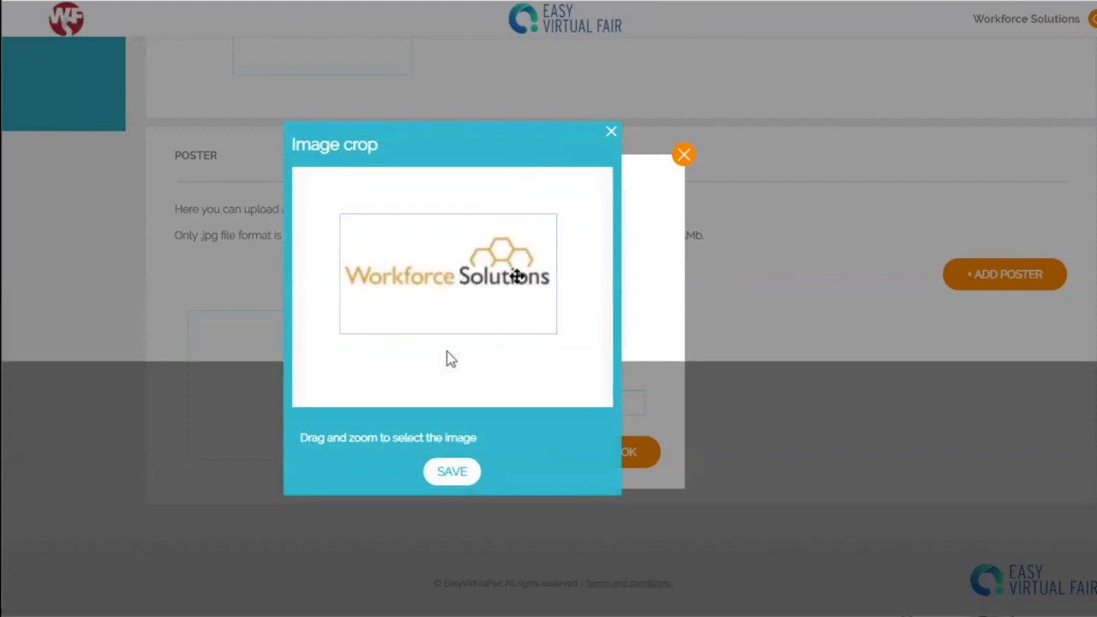
click(453, 470)
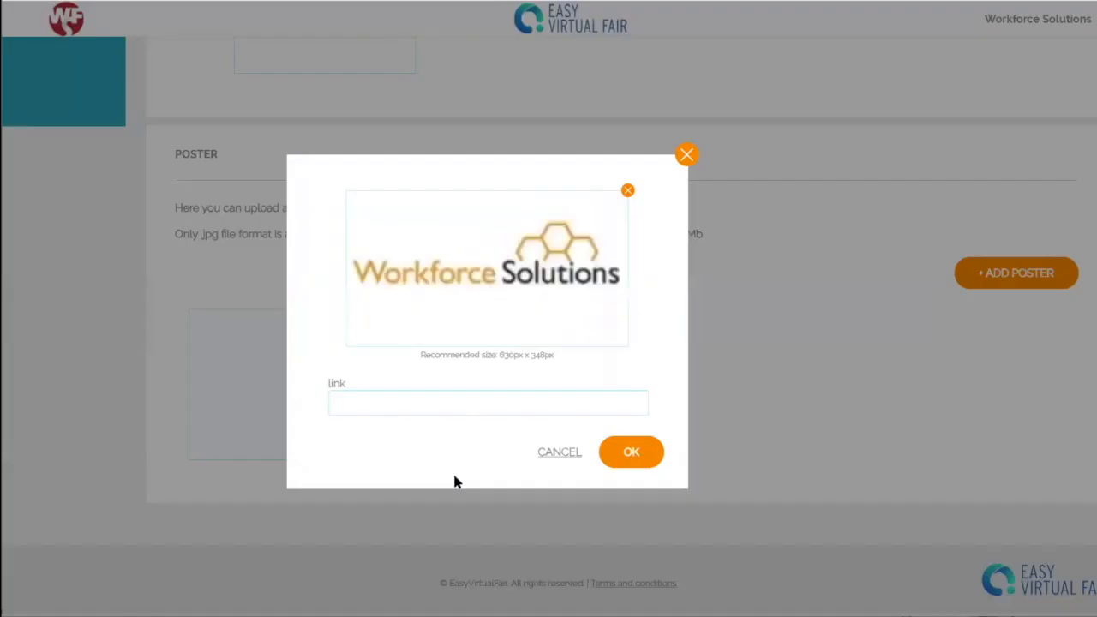
click(634, 451)
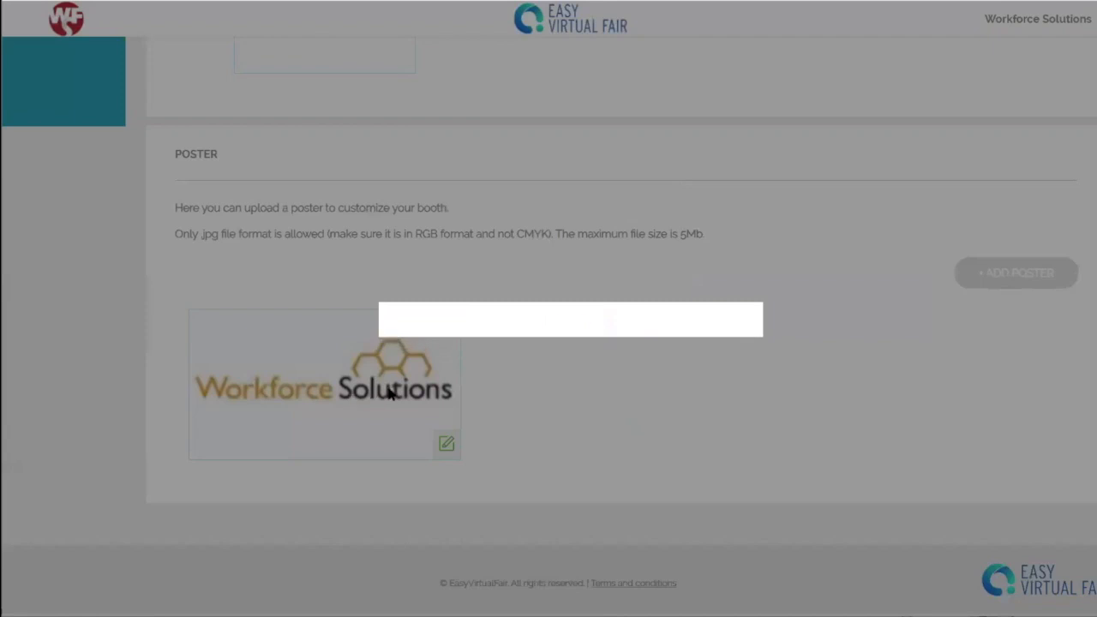
scroll(702, 380, up, 6)
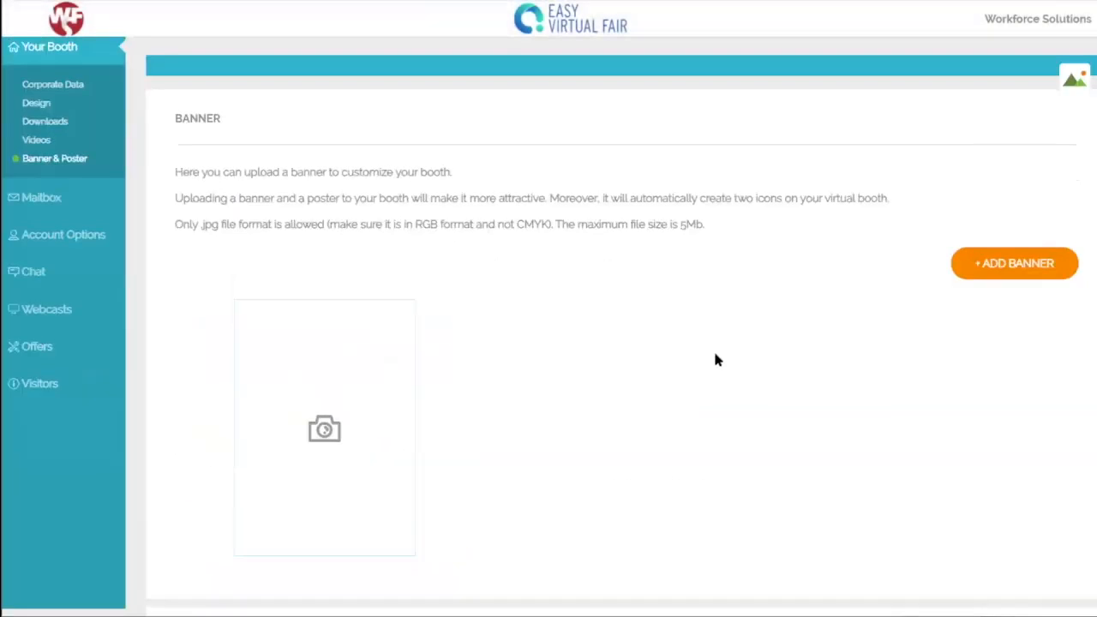
Step: Save the booth design again with the Workforce Solutions poster in place
click(36, 111)
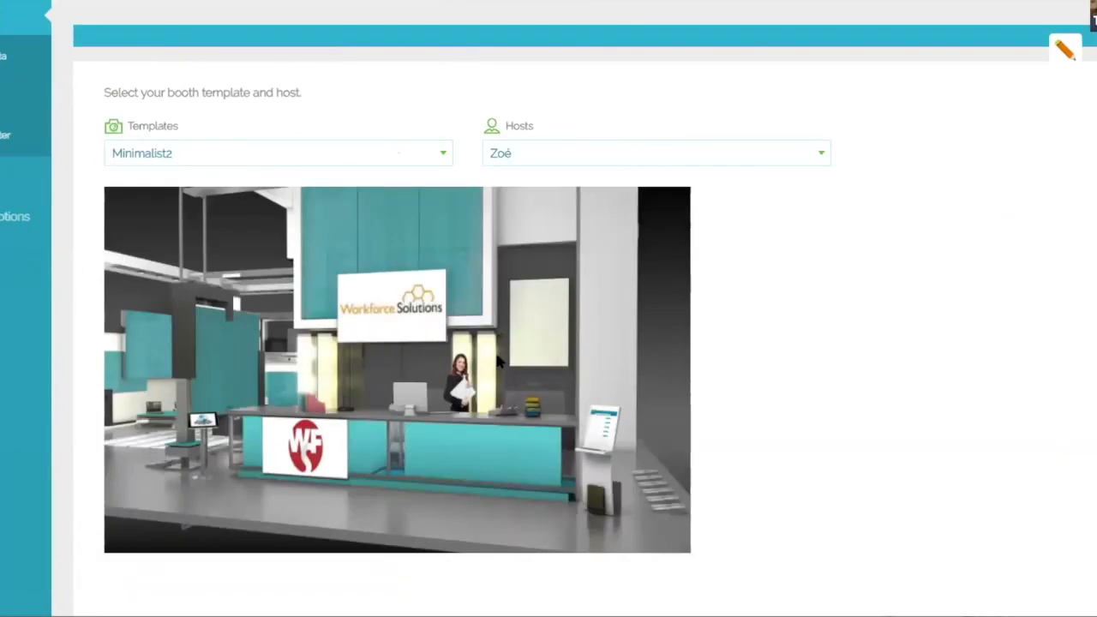
scroll(862, 357, down, 3)
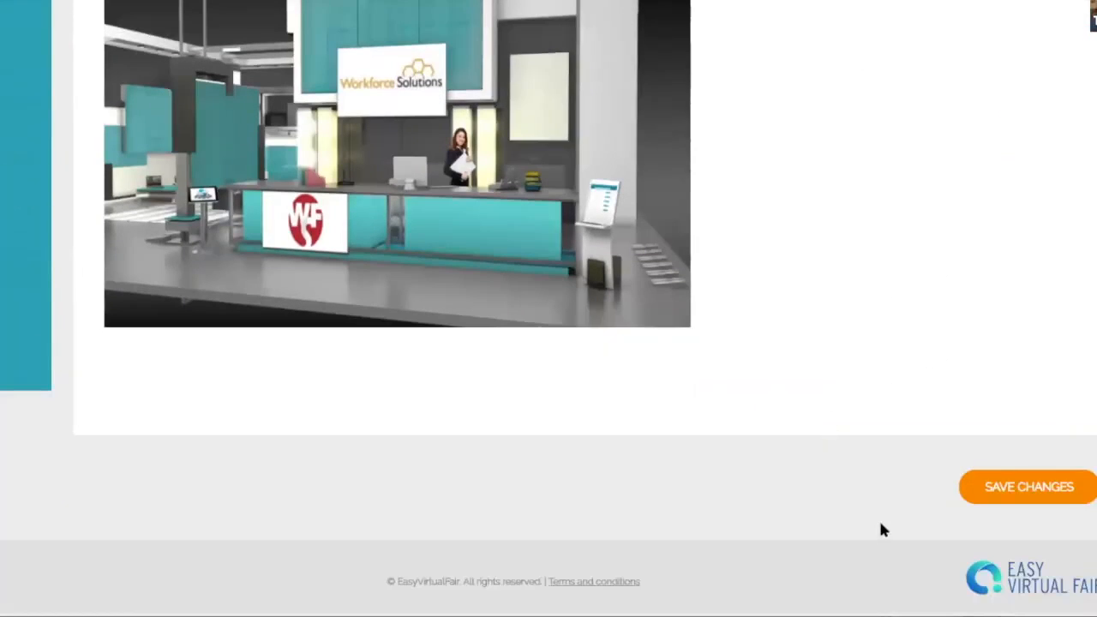
click(995, 480)
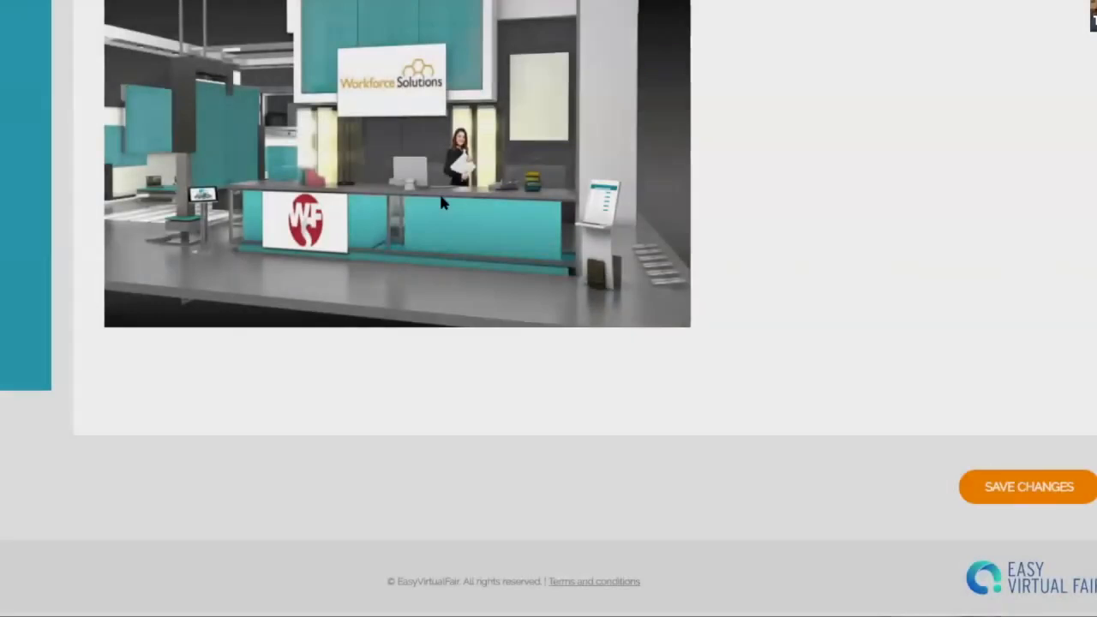
scroll(857, 241, up, 1)
scroll(859, 246, up, 3)
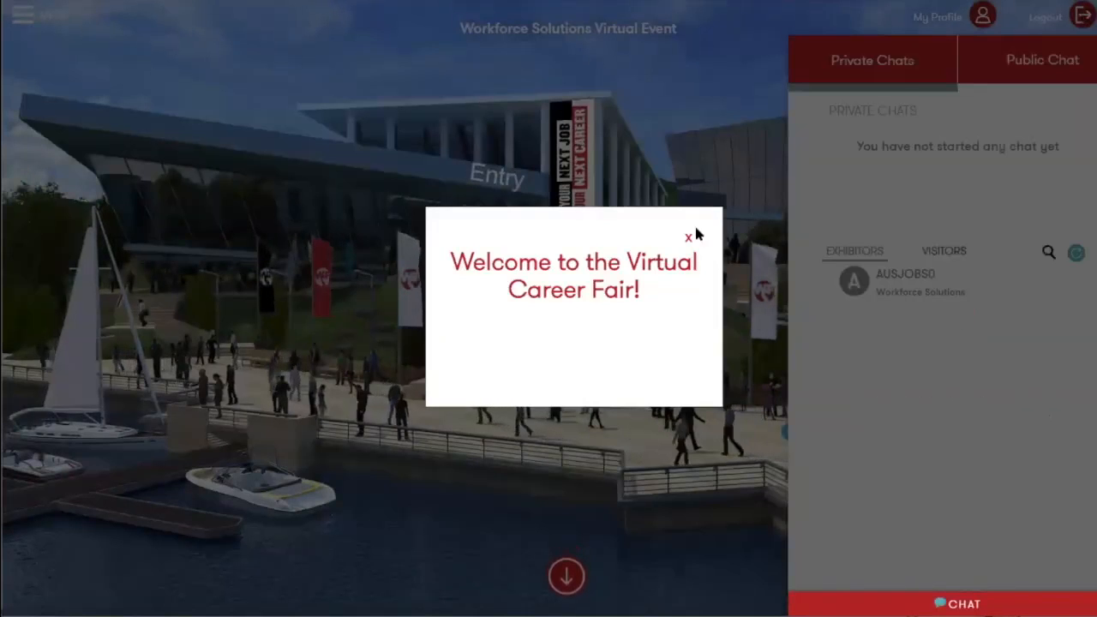
Step: Dismiss the welcome popup and enter the Workforce Solutions booth from the Employers list
click(686, 239)
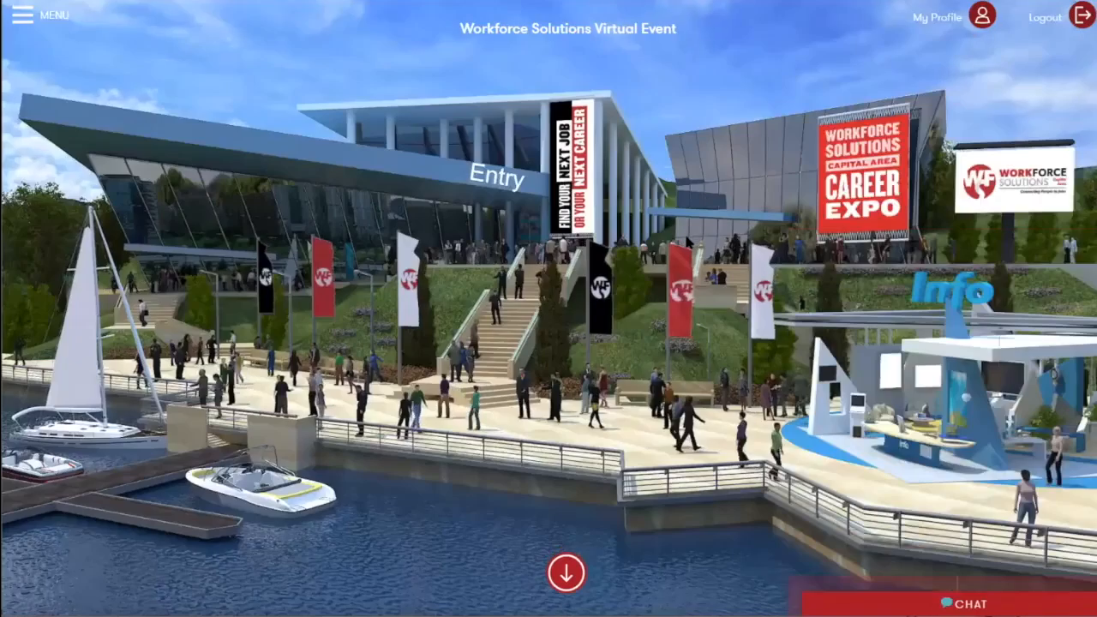
click(35, 16)
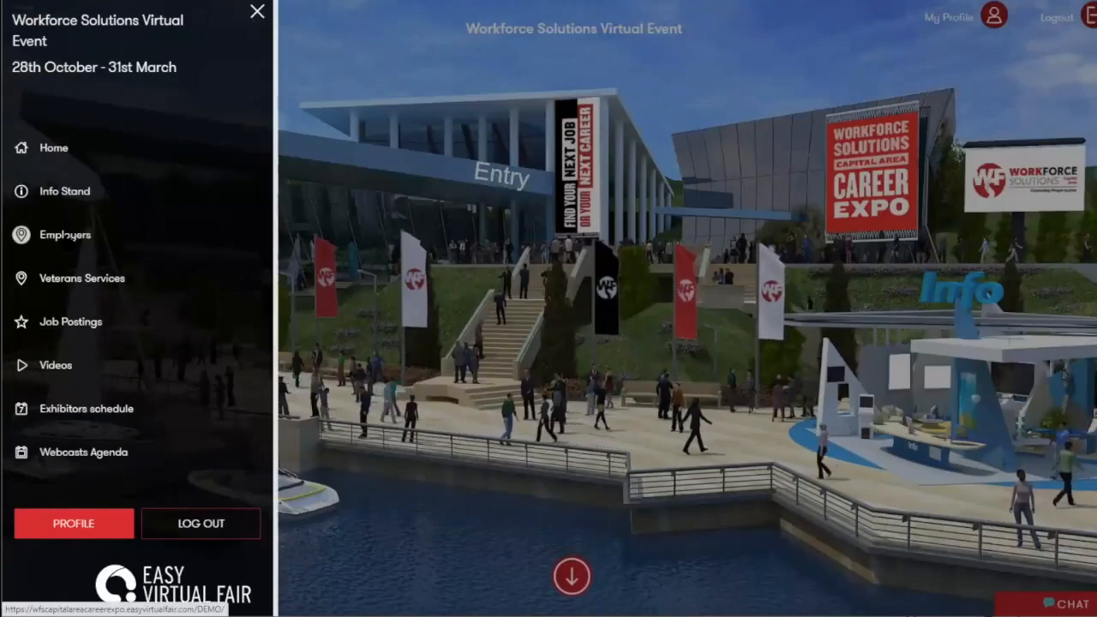
click(67, 225)
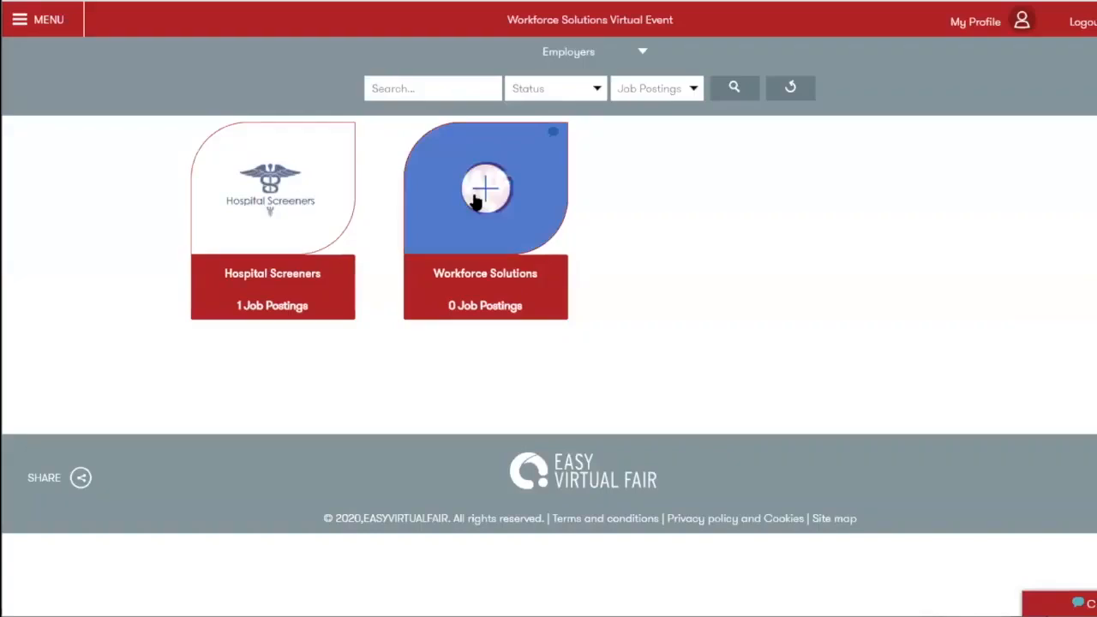
click(519, 211)
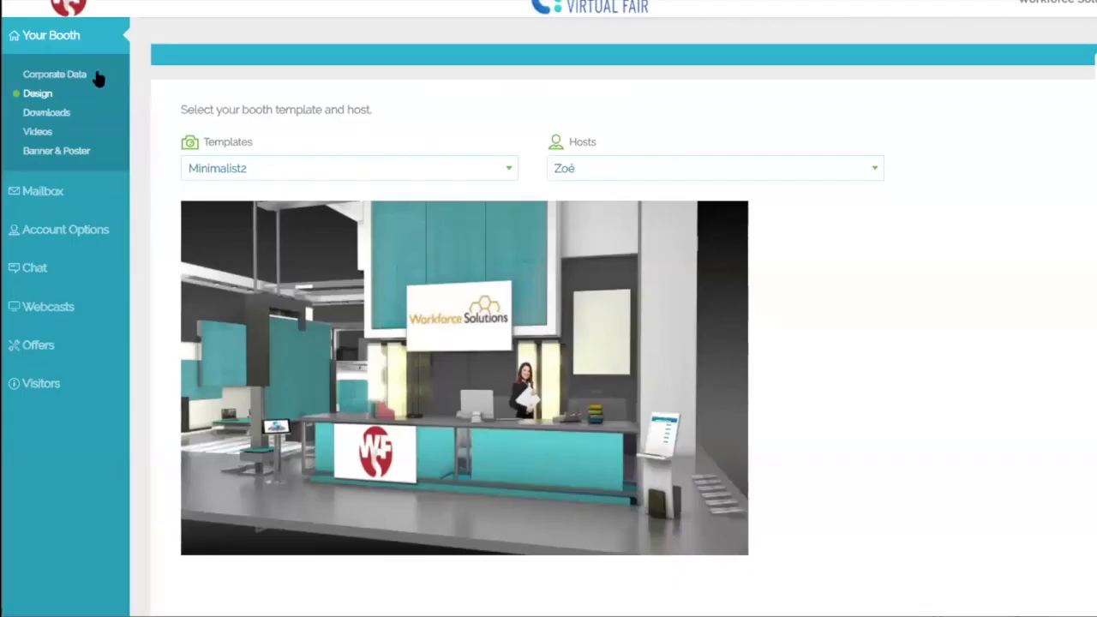
Step: Open the Downloads page under Your Booth
click(43, 123)
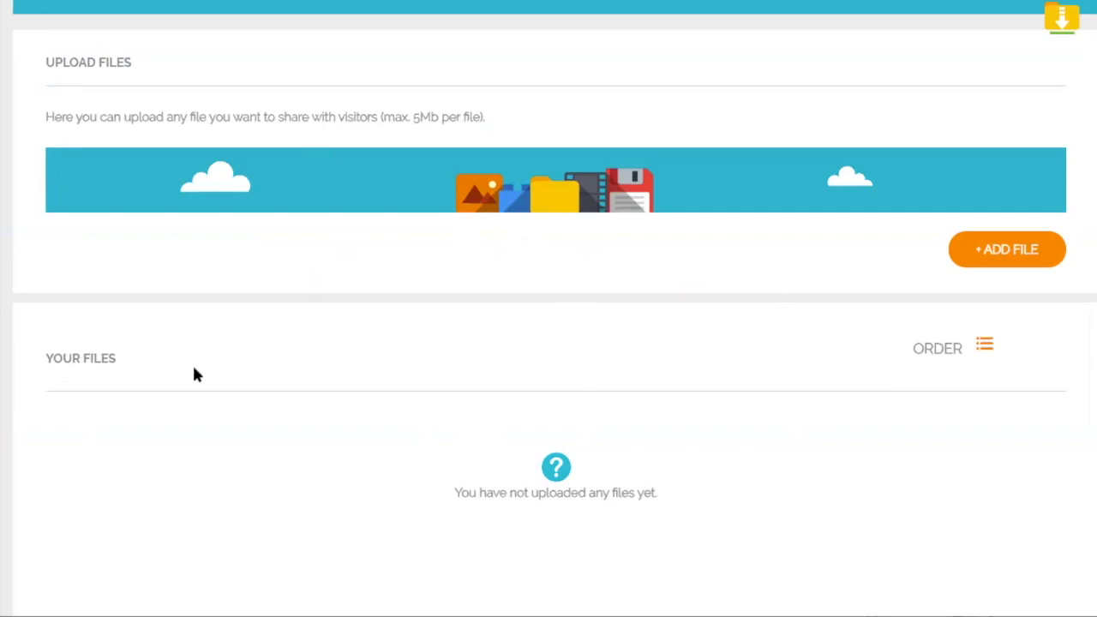
Step: Upload the Booth Login Credentials Template image as a download named 'Tooth Login Credentials Temp' with a description
click(1018, 250)
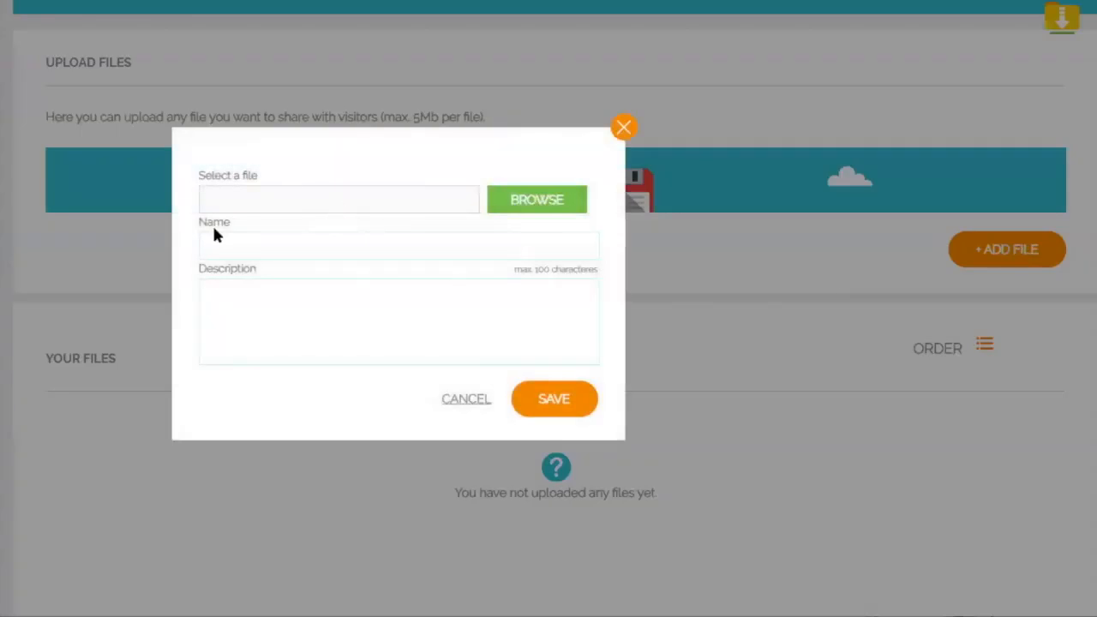
click(532, 202)
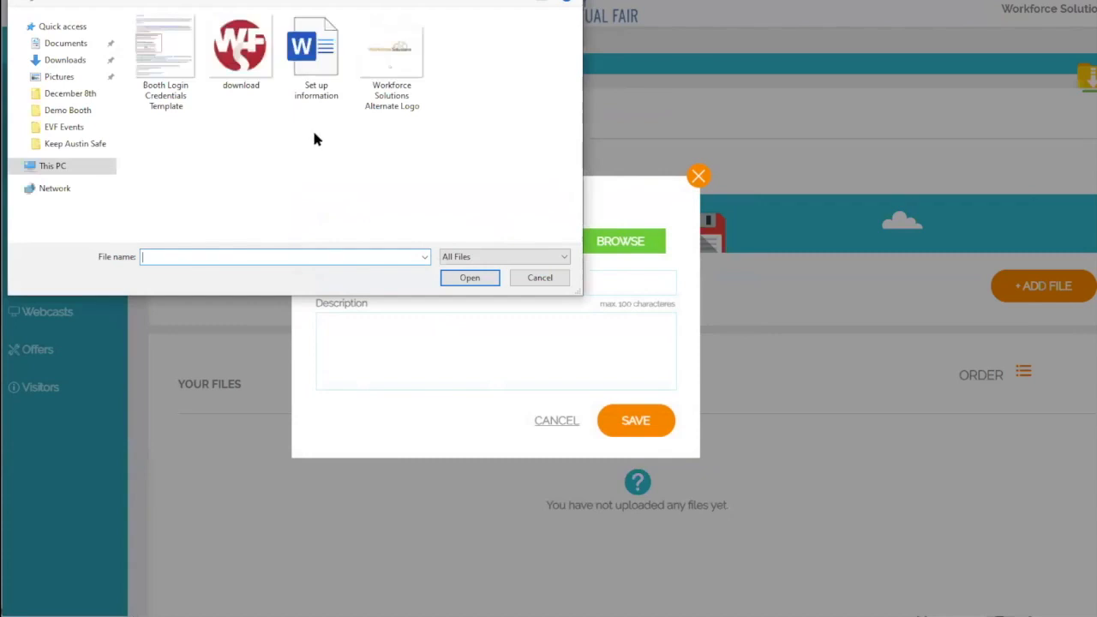
click(163, 59)
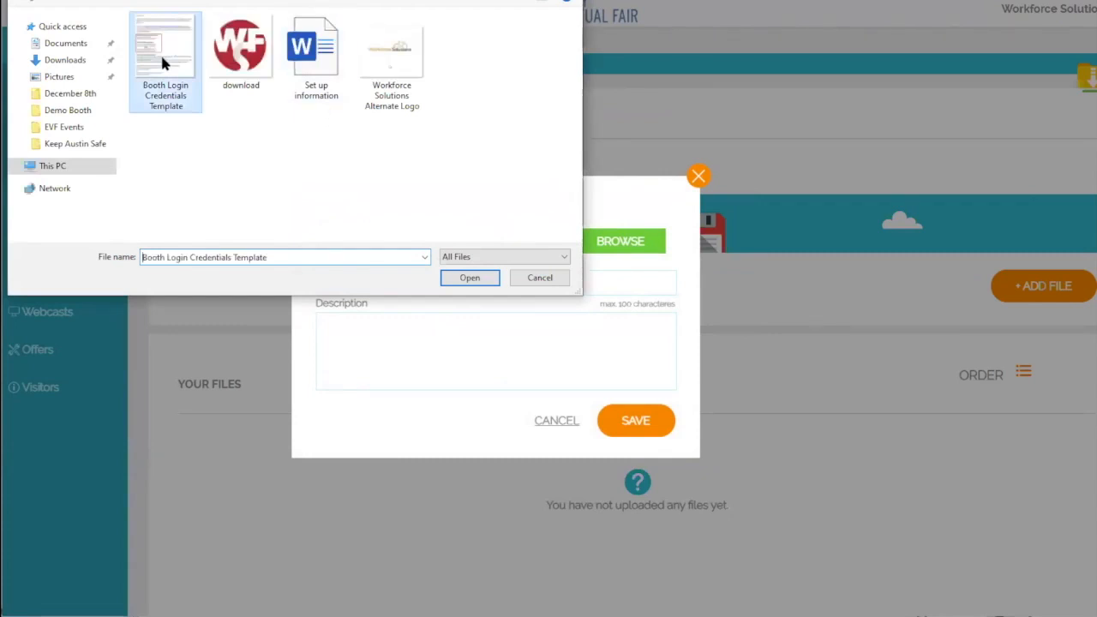
double_click(162, 58)
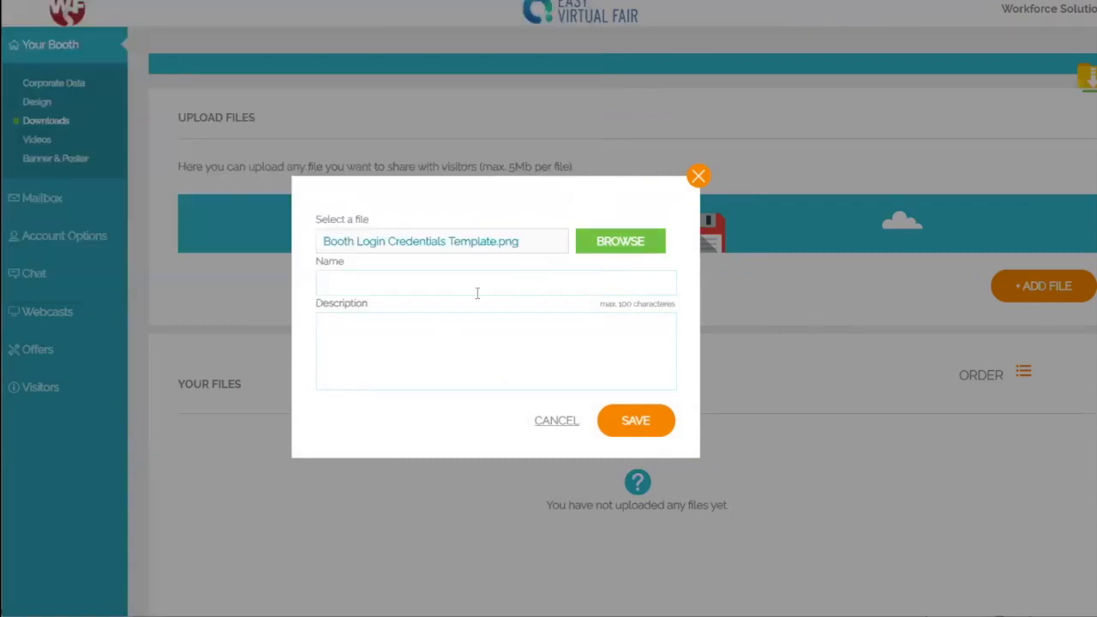
click(413, 282)
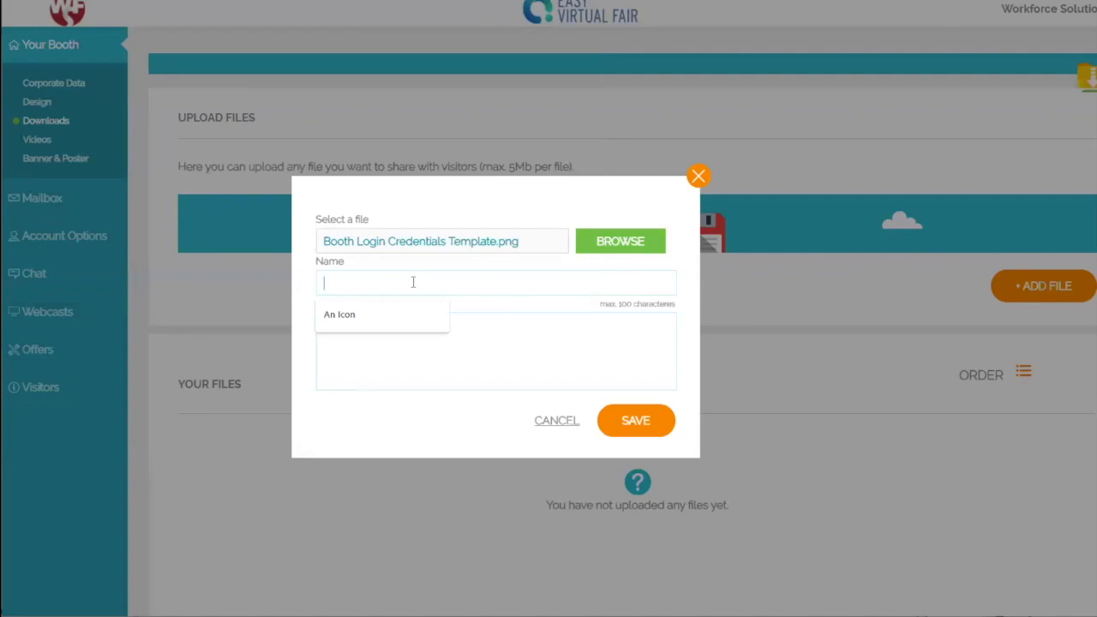
text(T)
text(ooth )
text(Login Credent)
text(ials Temp)
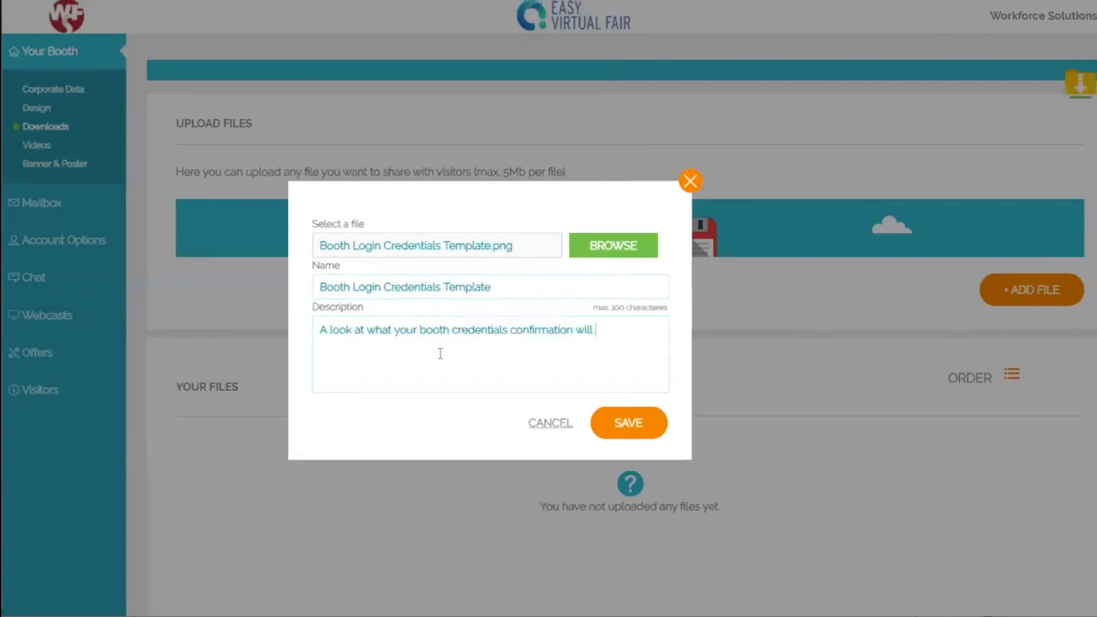
text(loo)
text(k like.)
click(632, 439)
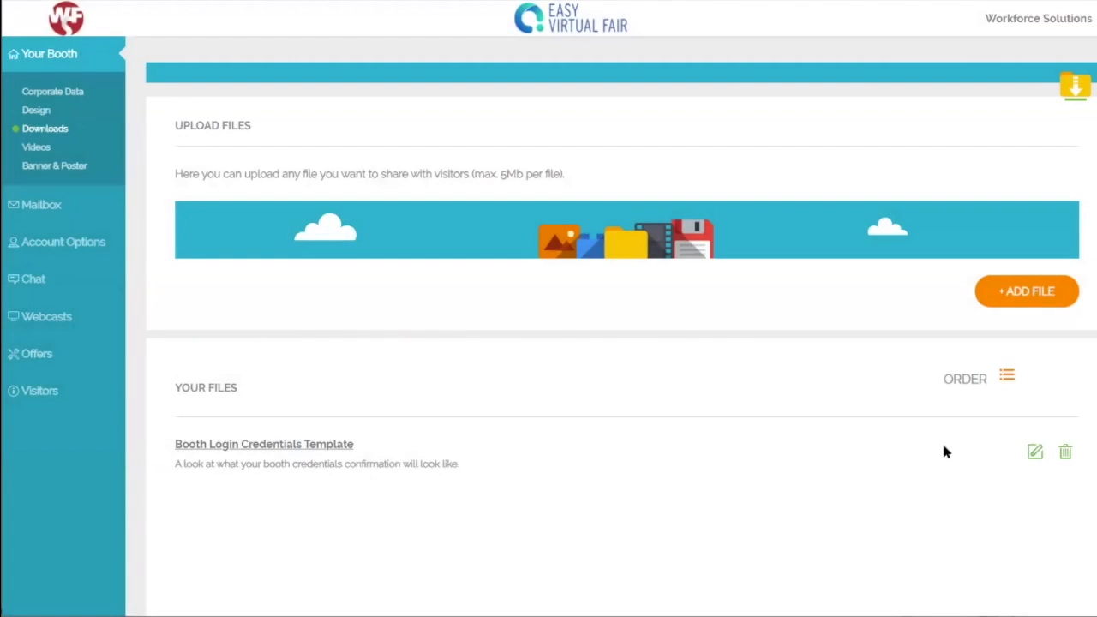
Step: Open the uploaded file's details, then delete the file
click(1037, 455)
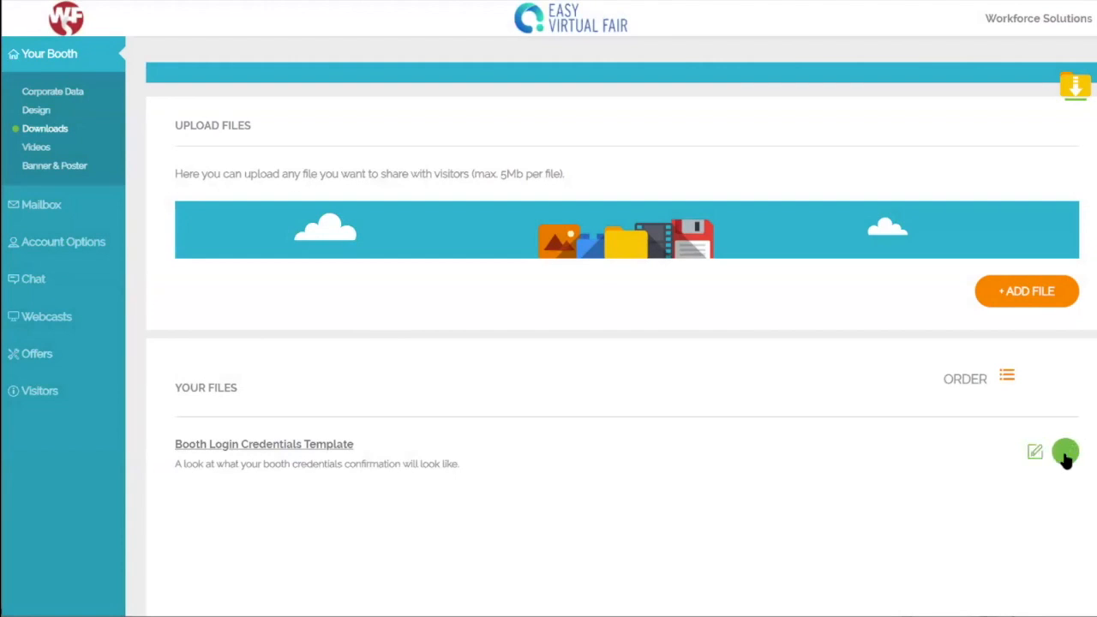
click(1034, 454)
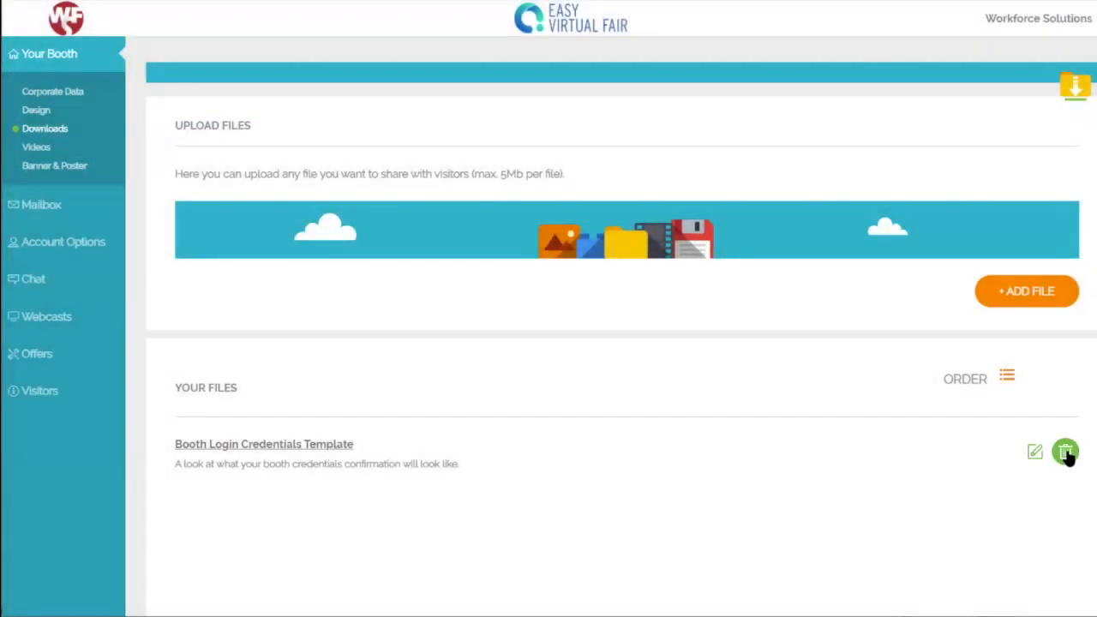
click(1064, 452)
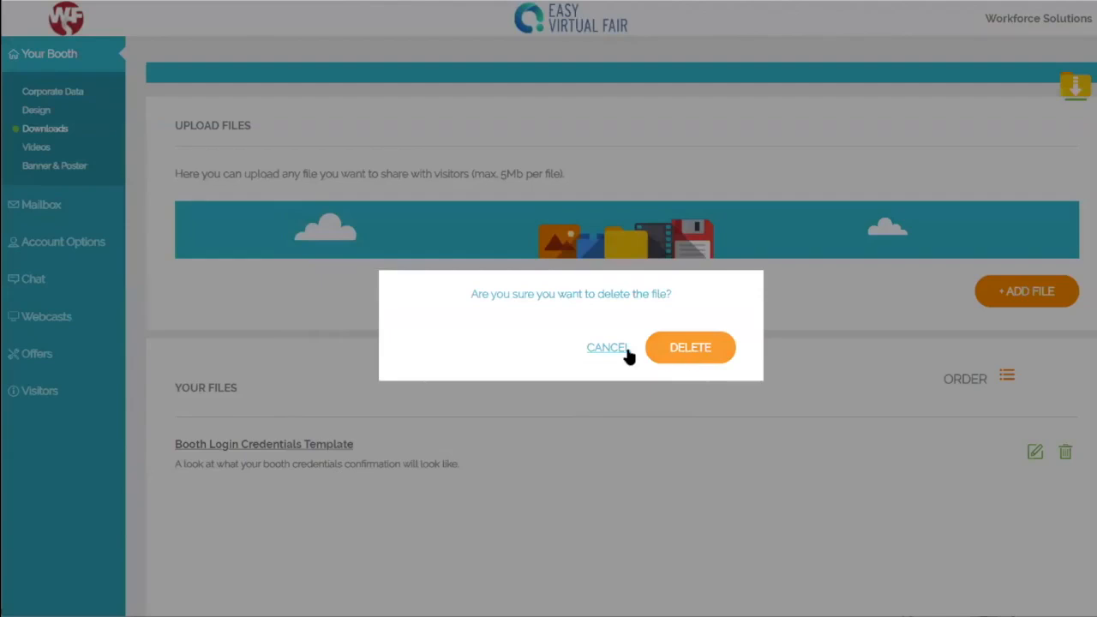
click(685, 355)
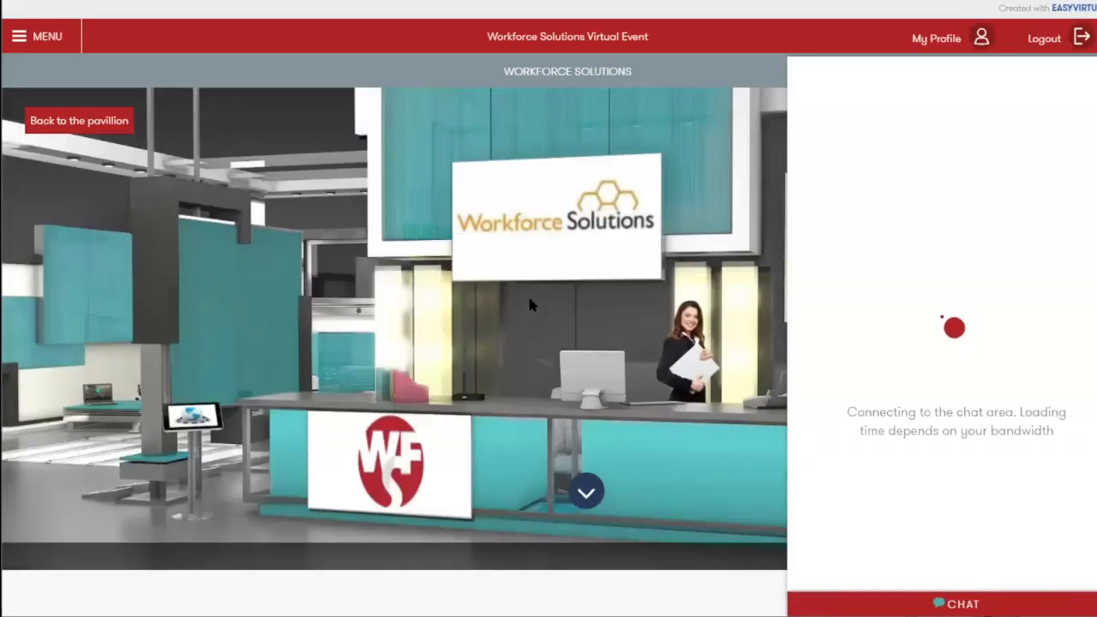
Step: Close the chat and view the booth's Posters showing the Workforce Solutions logo, then close it
click(930, 600)
scroll(680, 363, down, 3)
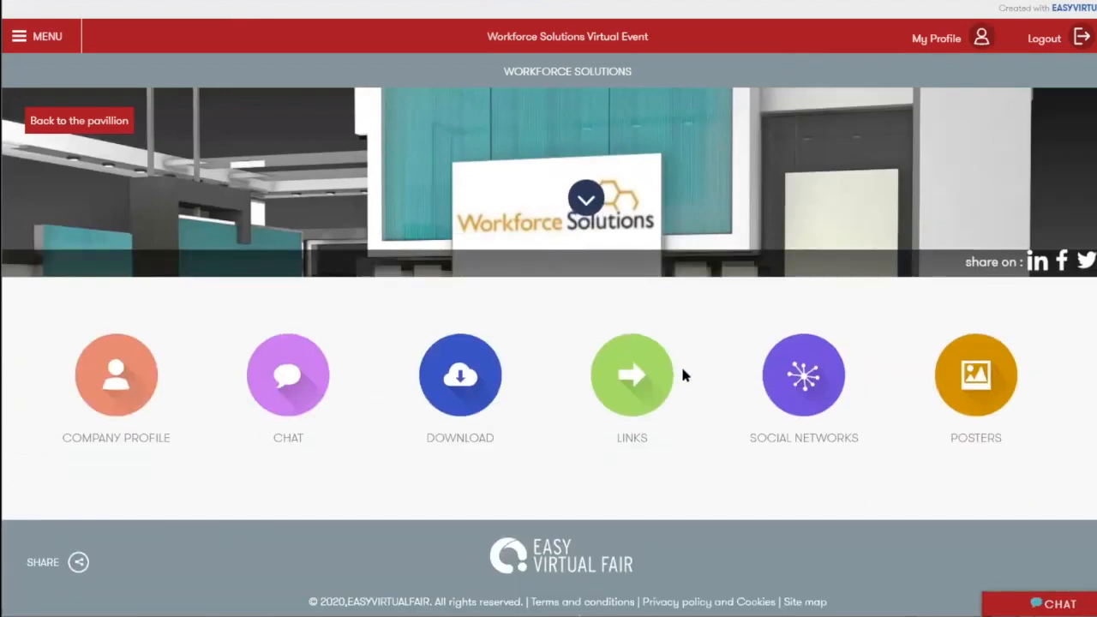
click(982, 379)
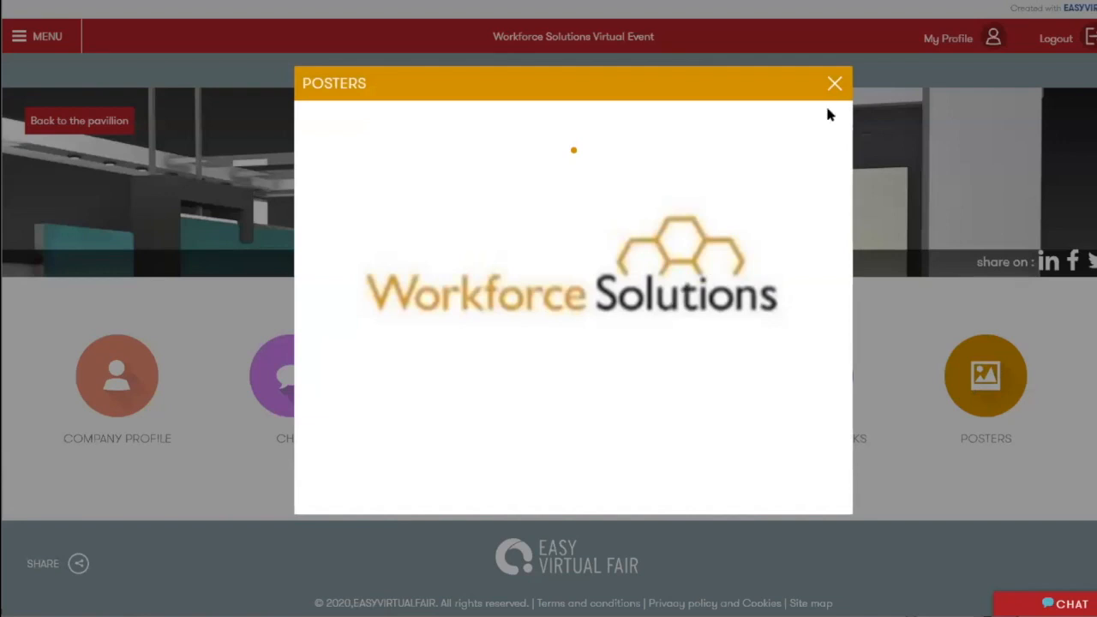
click(835, 83)
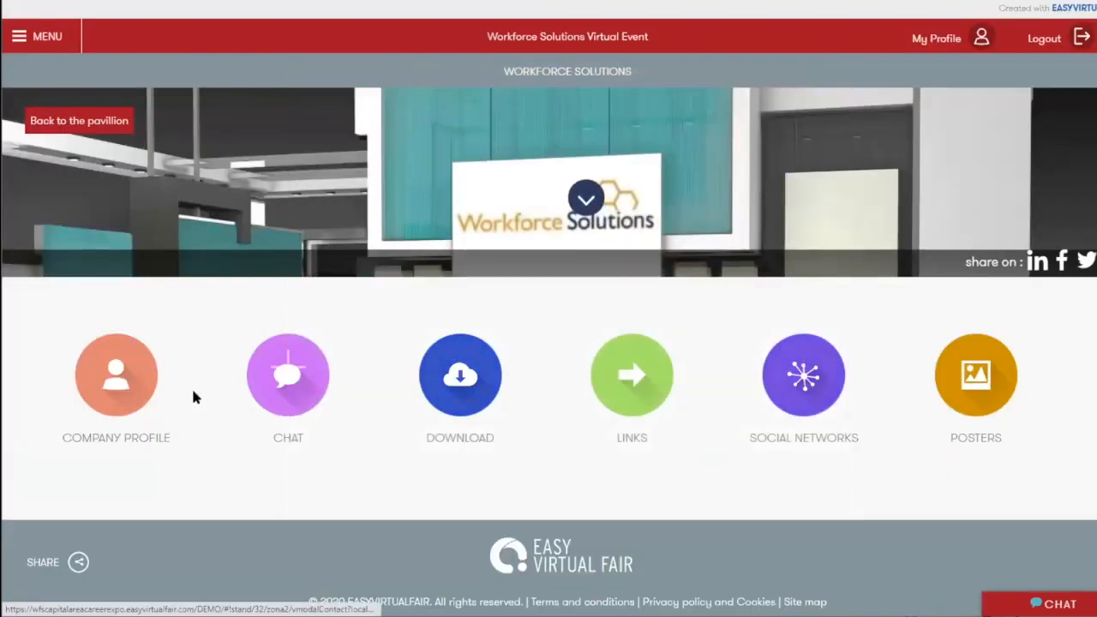
Step: Download the Booth Login Credentials Template (4166.png) from the booth's Download list
click(465, 398)
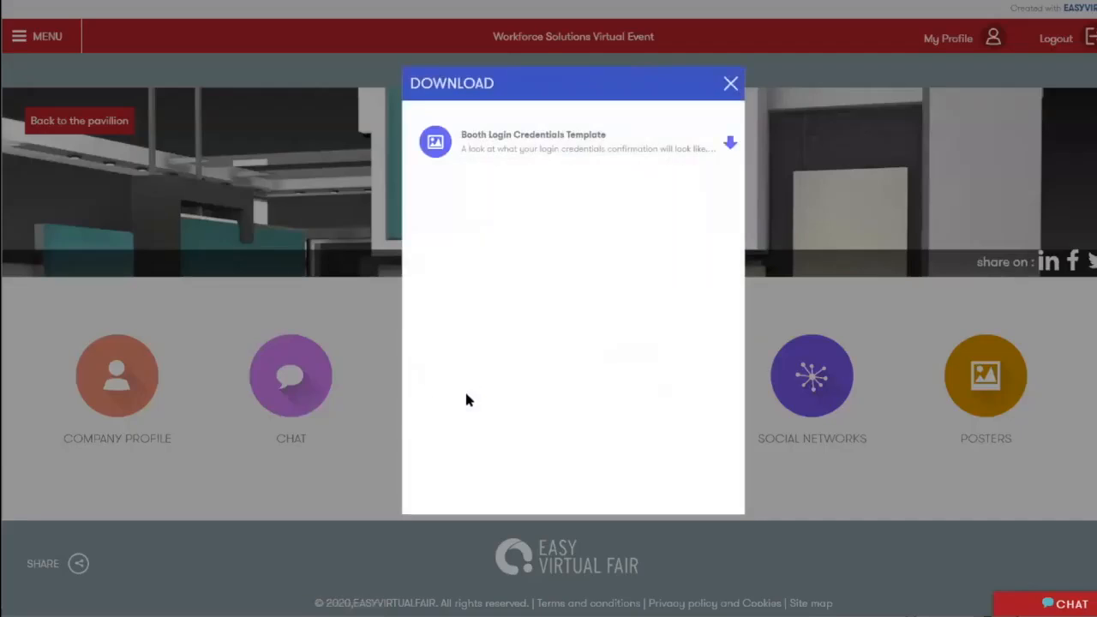
click(512, 136)
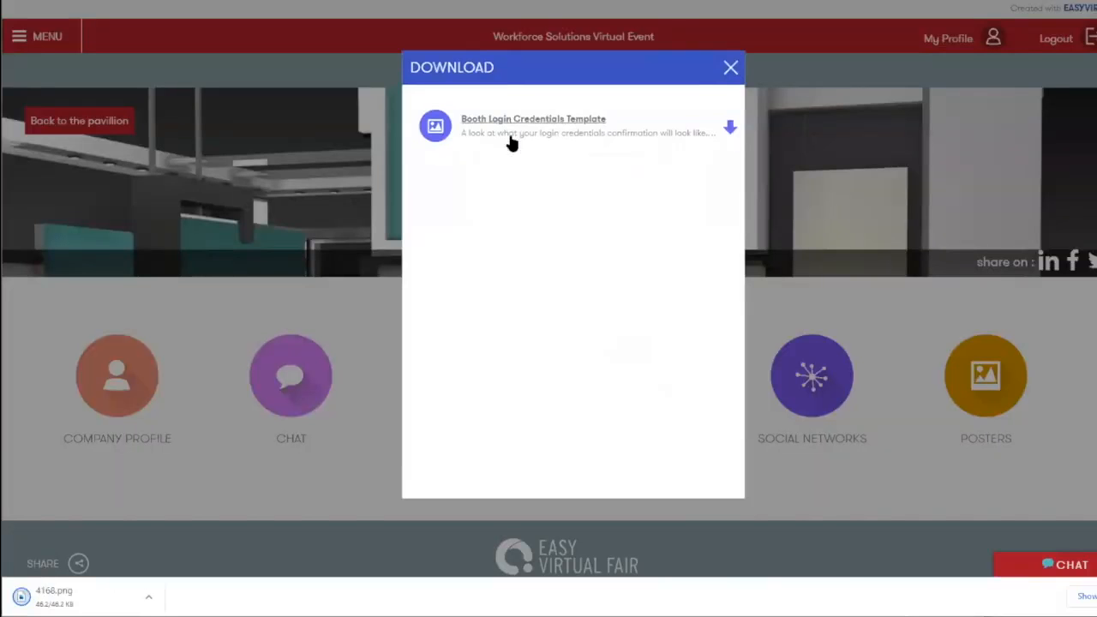
Step: Post the YouTube video 'How to build a booth' (16:00) from its pasted link to the booth's videos
click(730, 69)
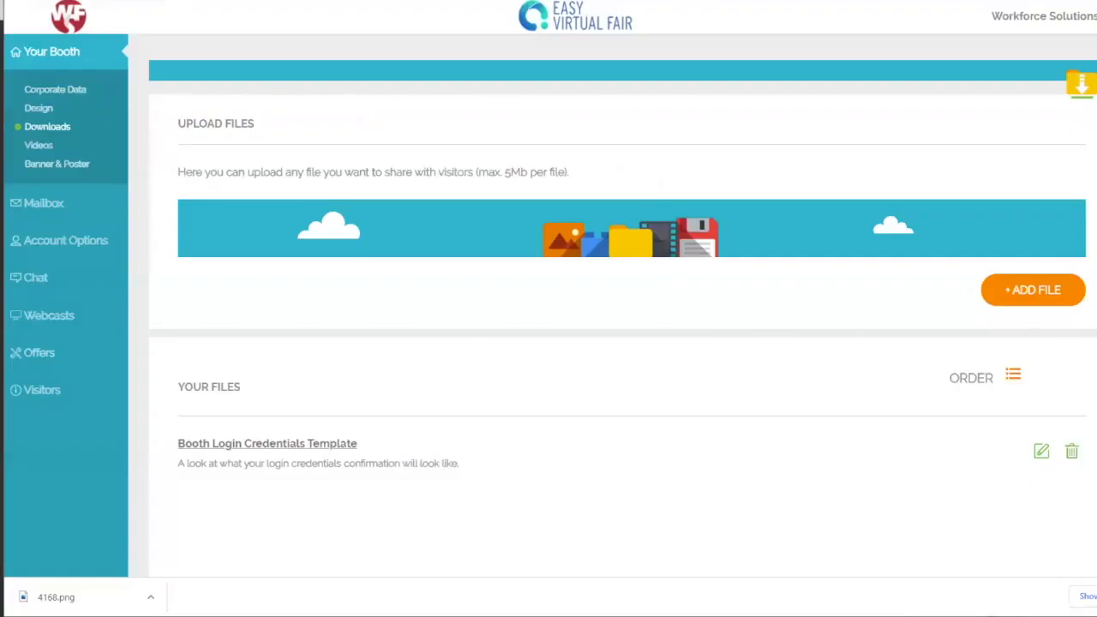
click(37, 147)
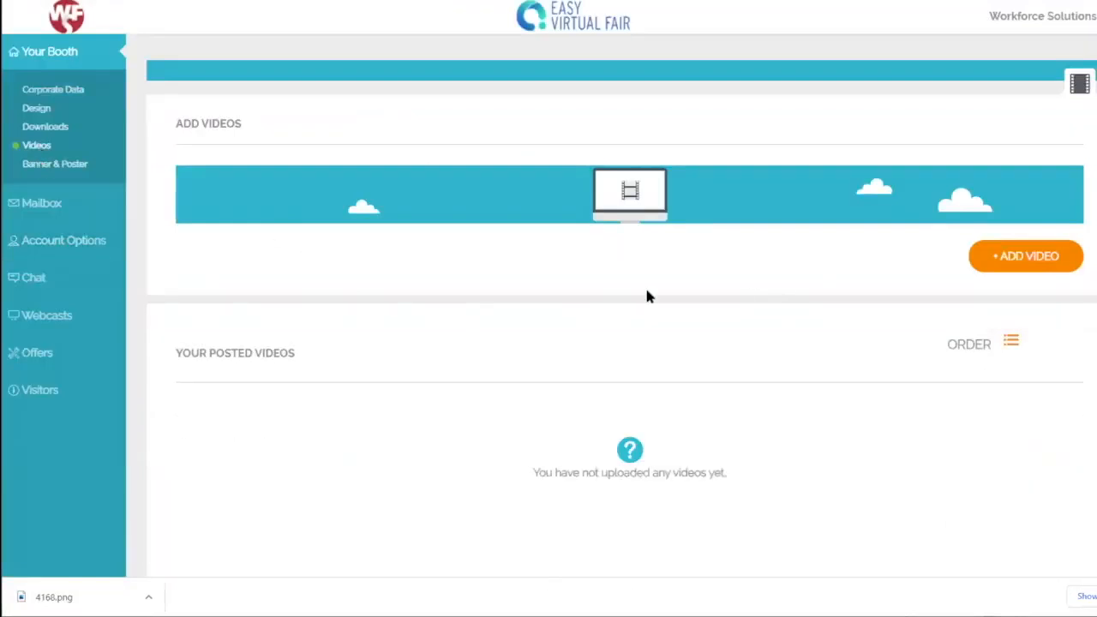
click(1032, 262)
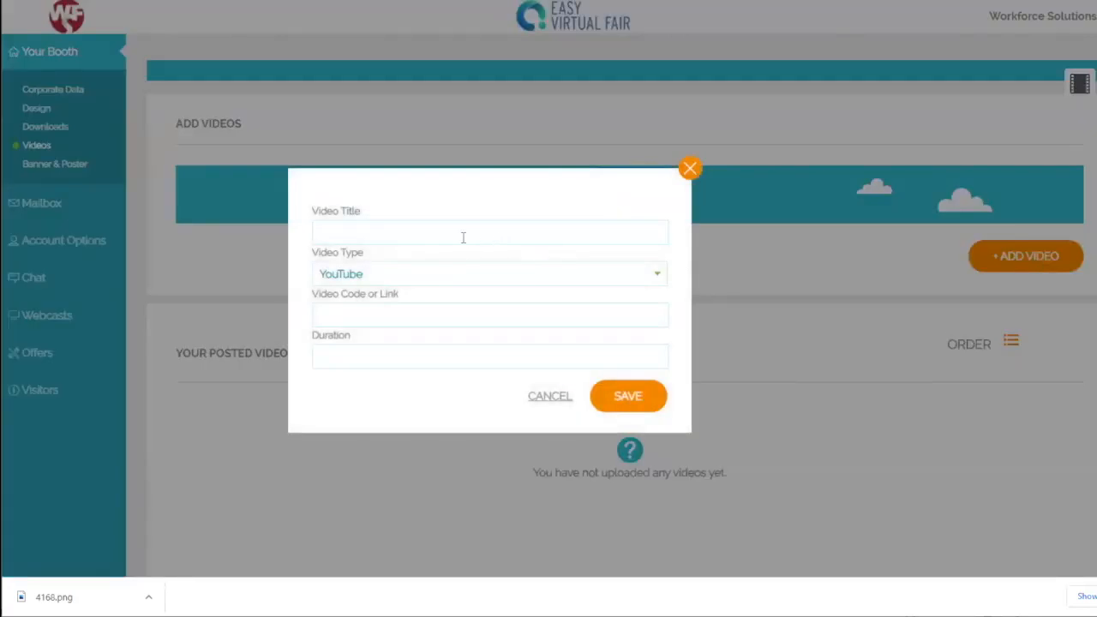
click(405, 272)
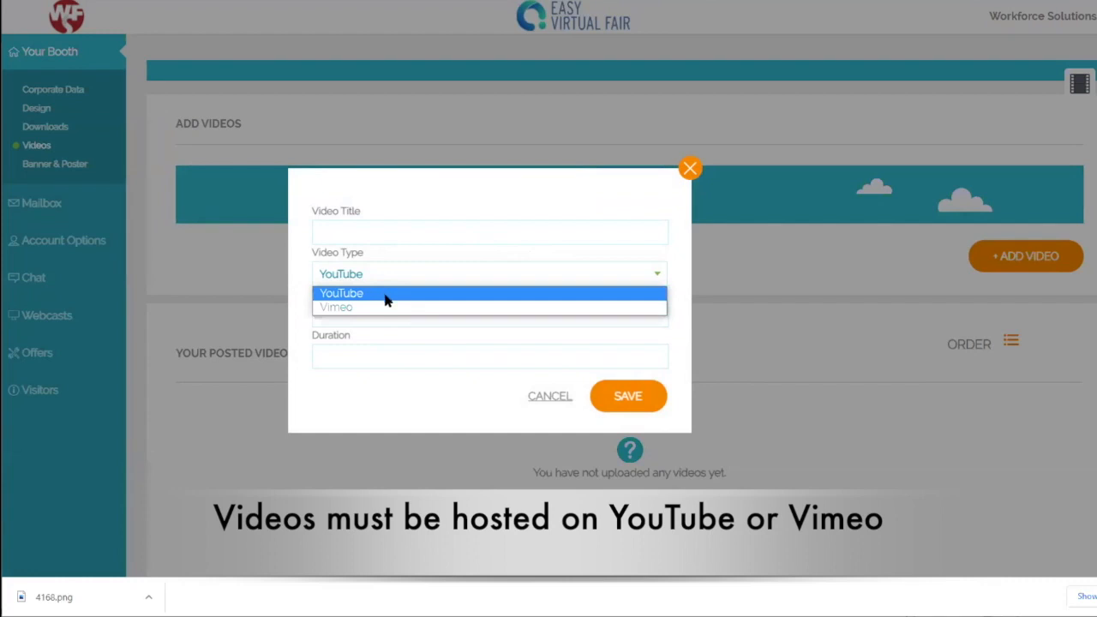
click(390, 294)
click(387, 320)
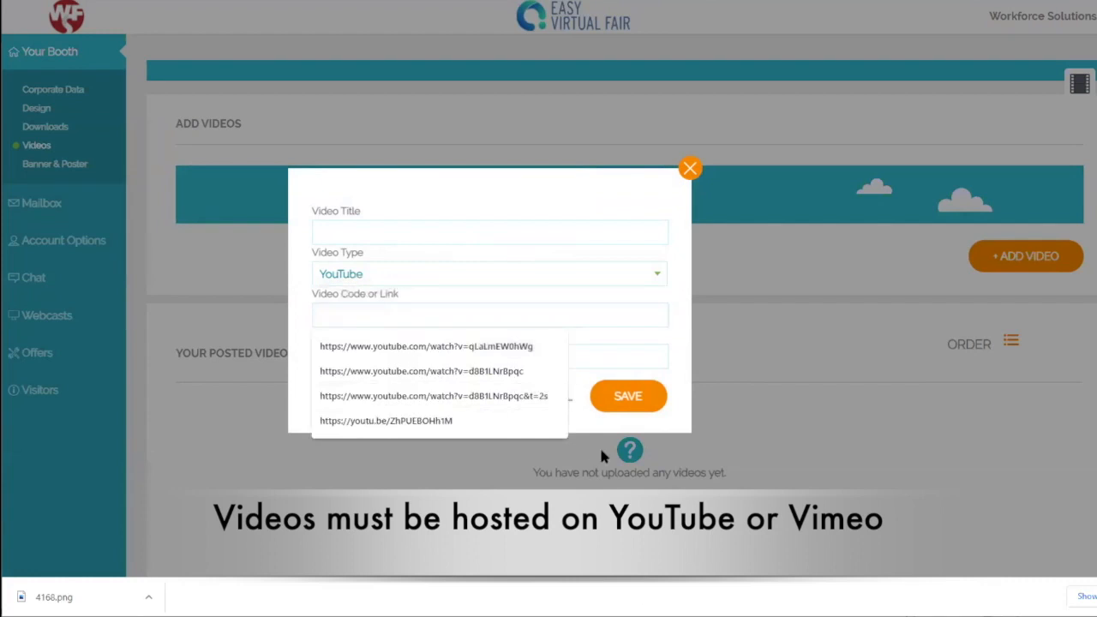
text(https://www.youtube.com/watch?v=5amoGSOj1NM)
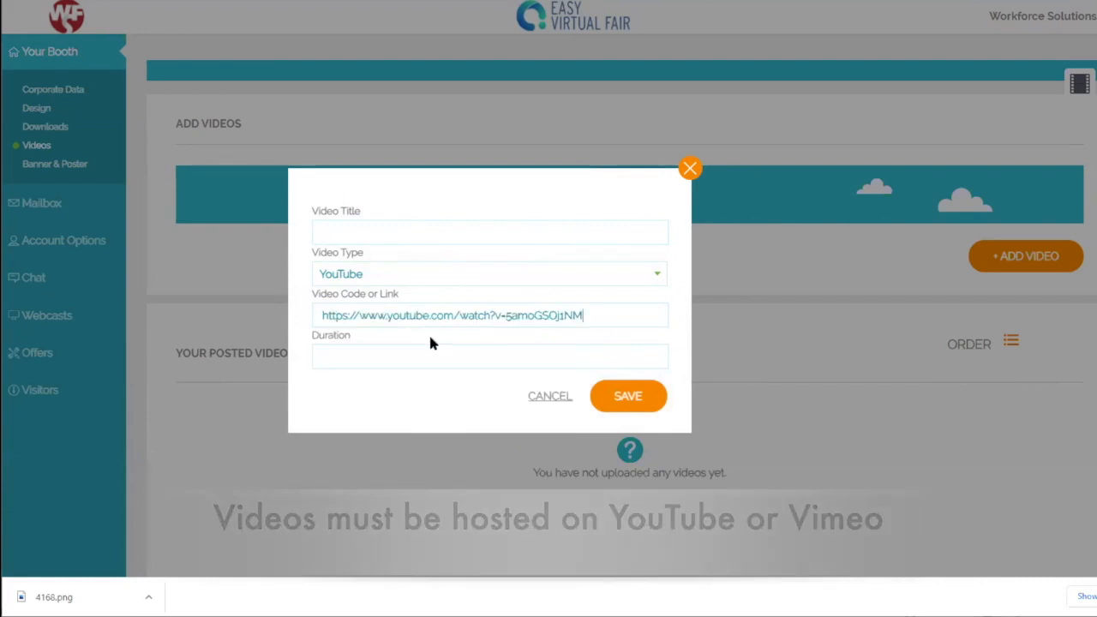
click(399, 227)
text(How to build a booth)
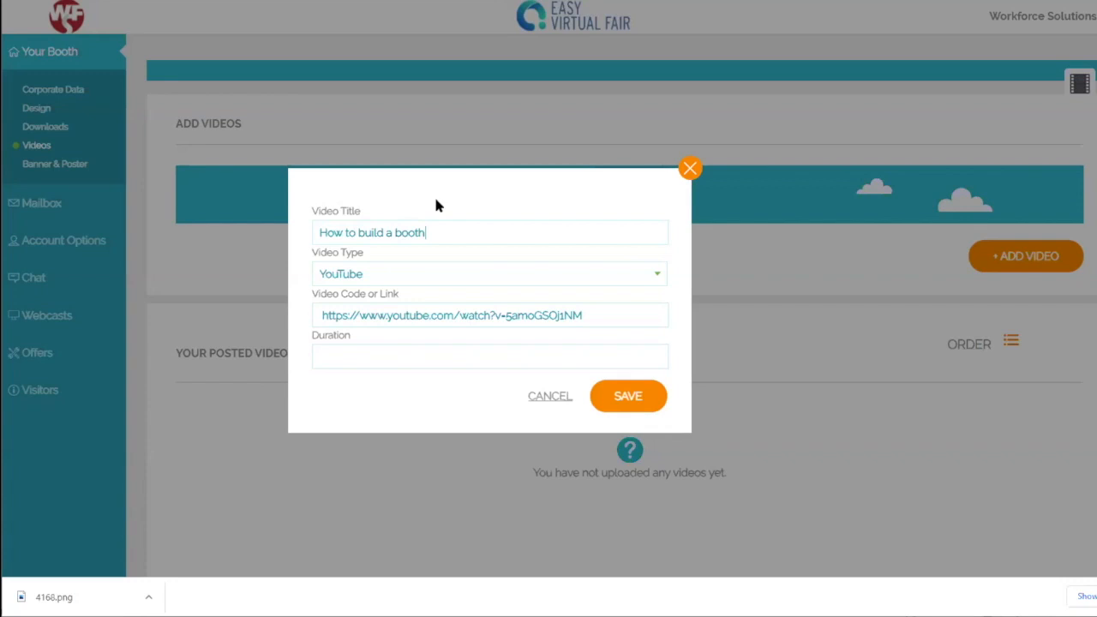
click(408, 357)
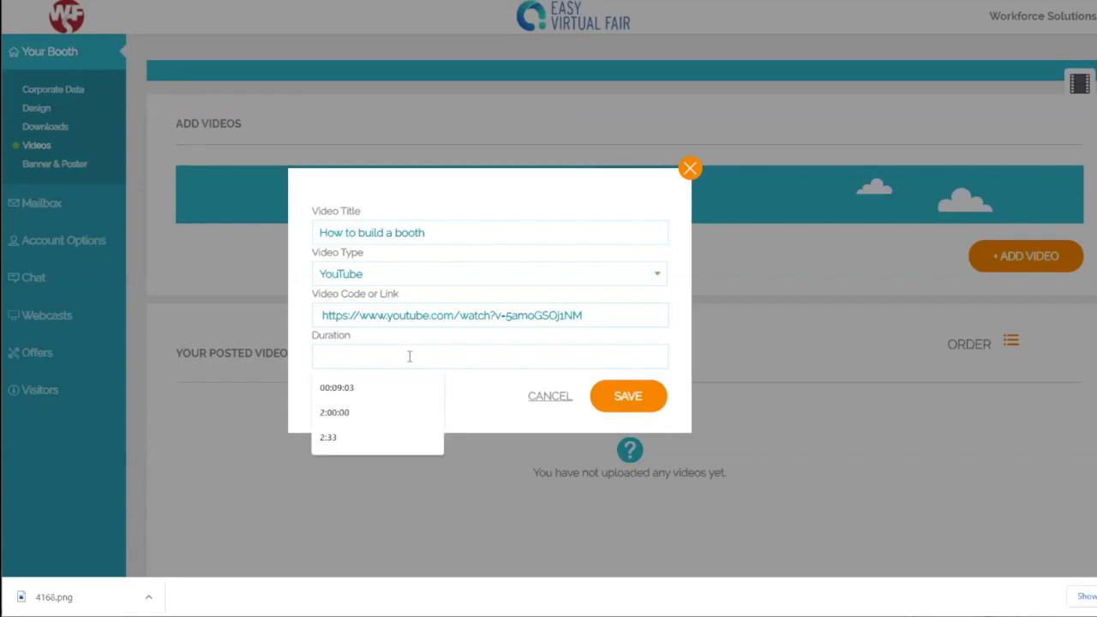
text(16:00)
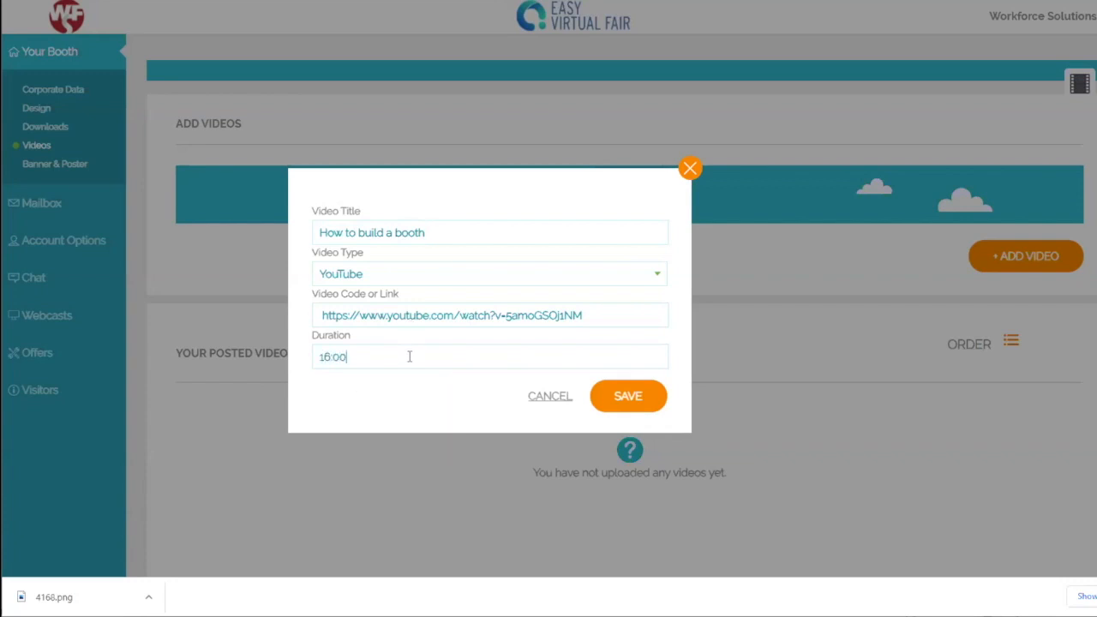
click(622, 403)
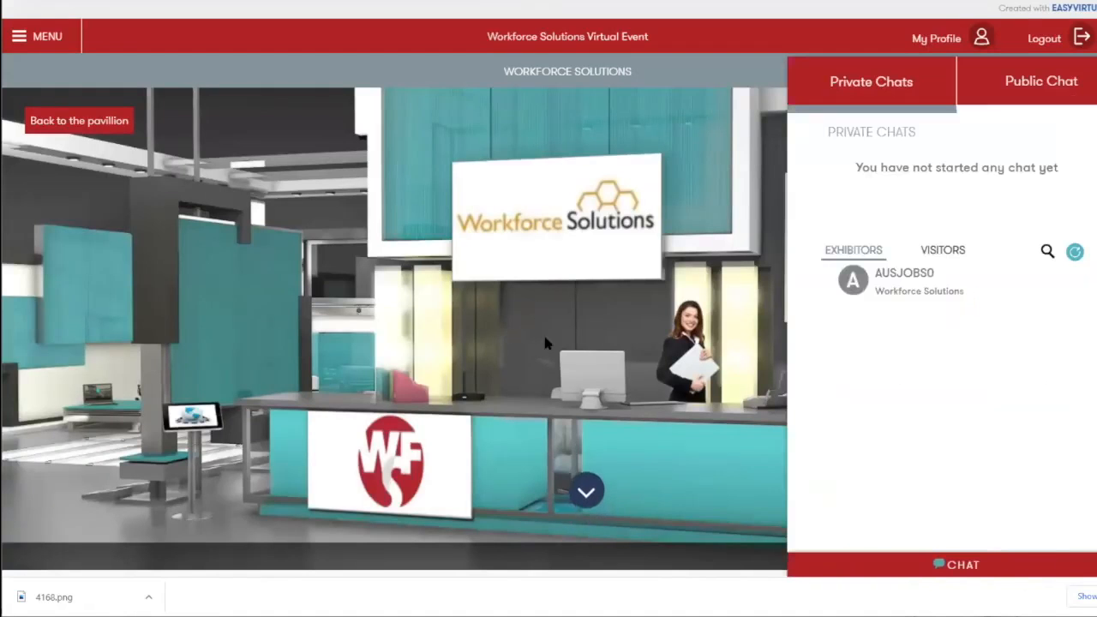
Step: Play 'How to build a booth' from the live booth's VIDEOS, then close the popup
scroll(549, 360, down, 5)
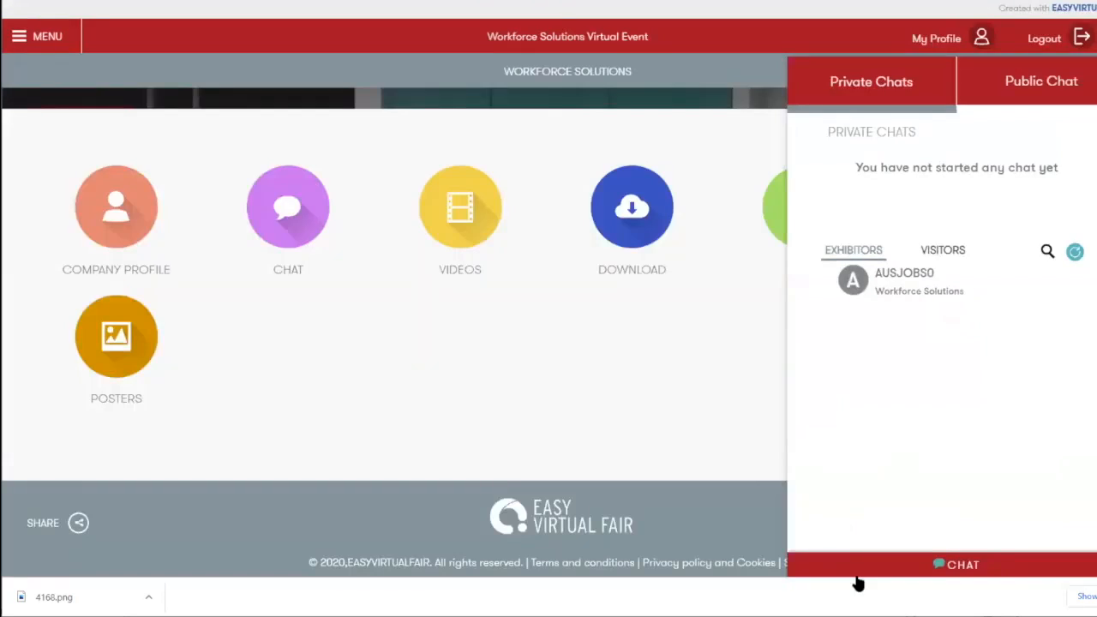
click(857, 572)
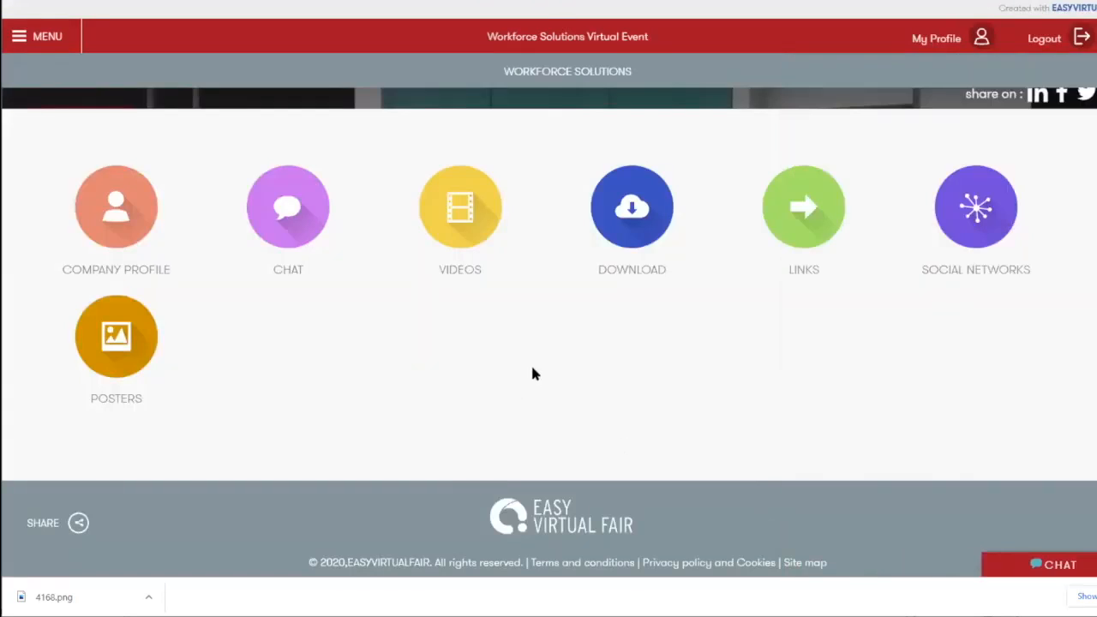
click(455, 215)
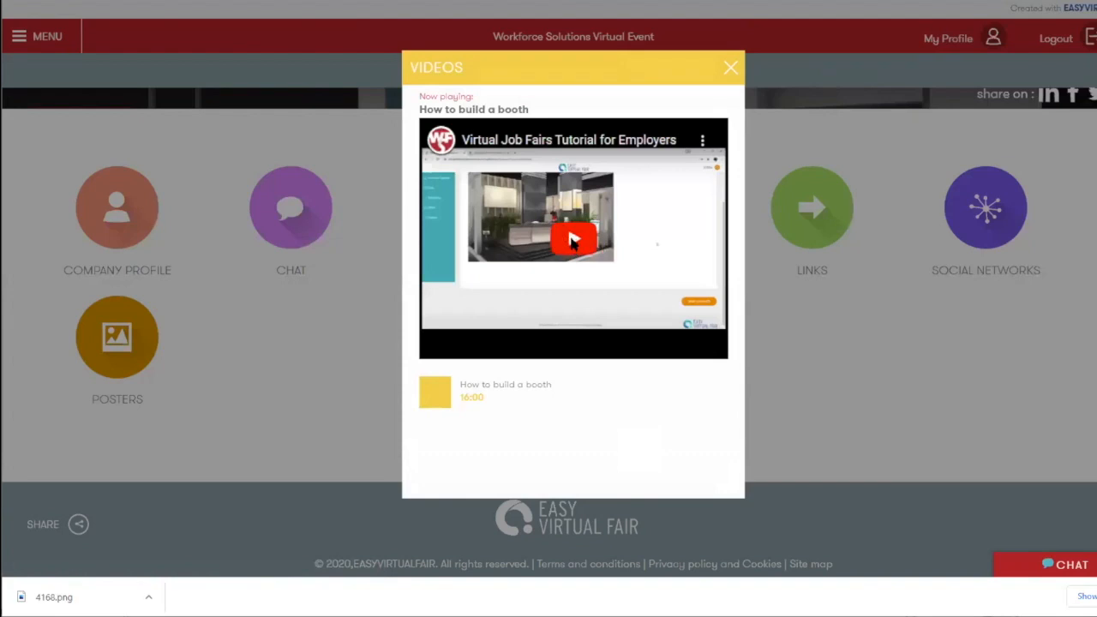
click(574, 241)
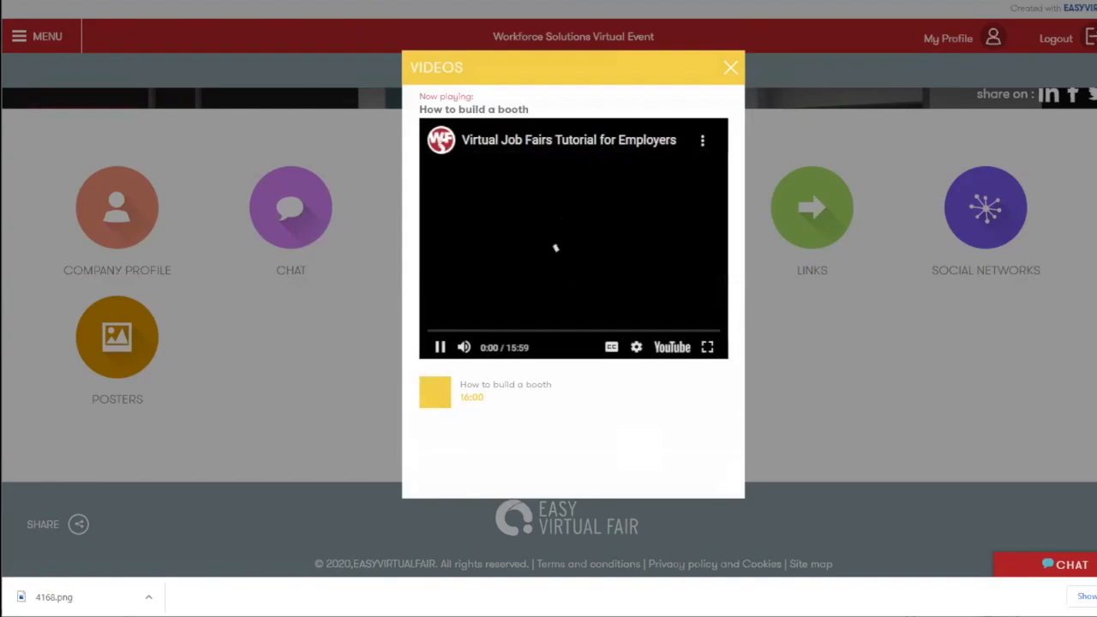
click(729, 65)
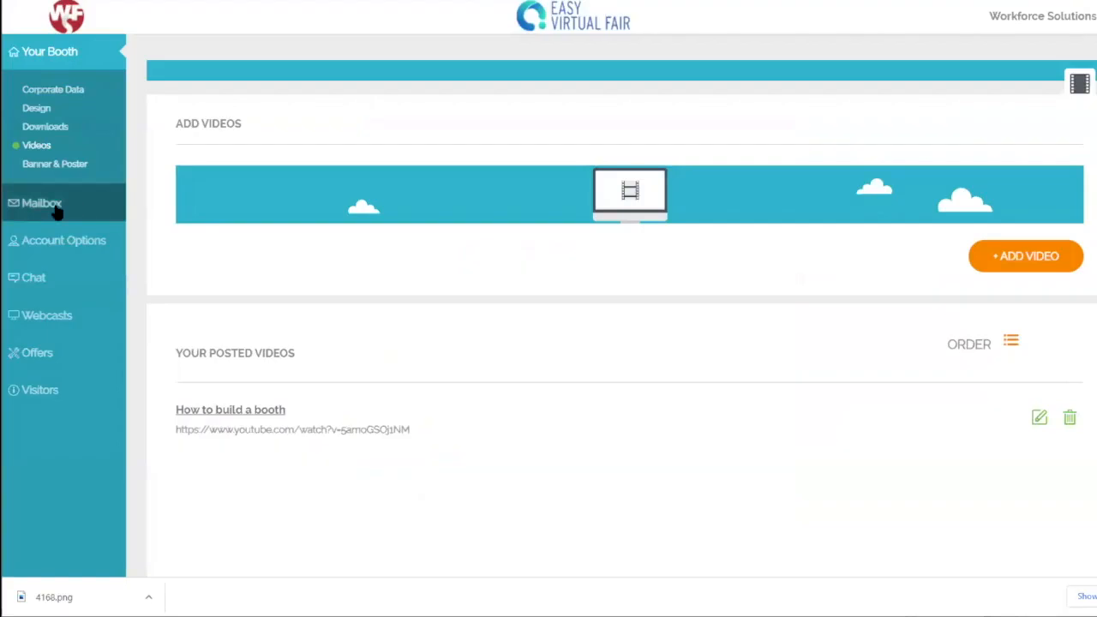
Step: Check the booth's Mailbox, then go to Account Options to view the login data
click(43, 203)
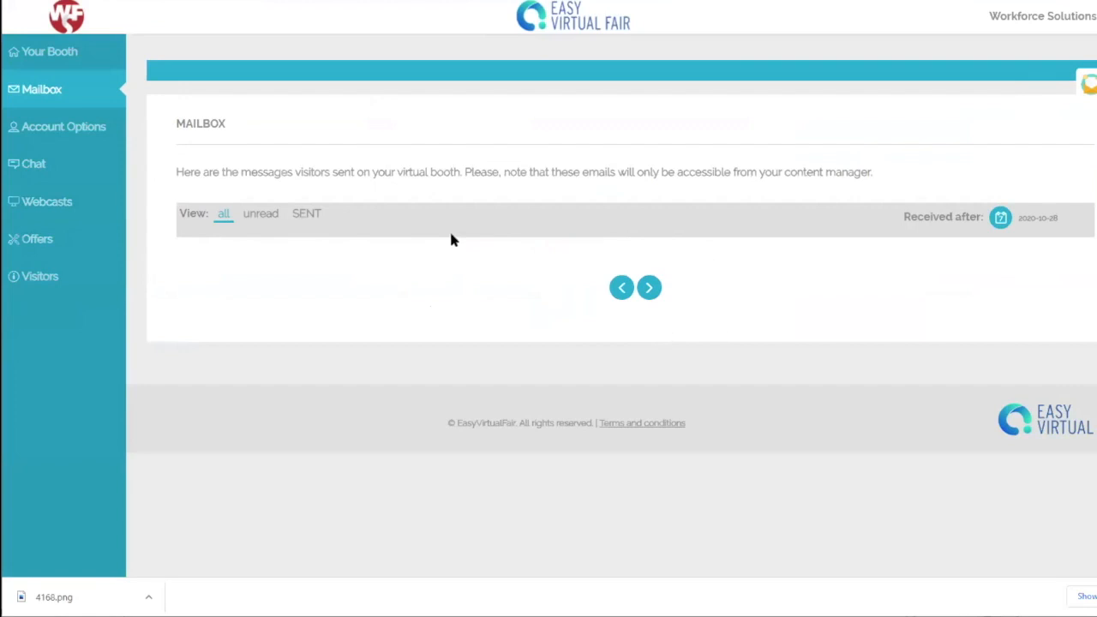
click(47, 136)
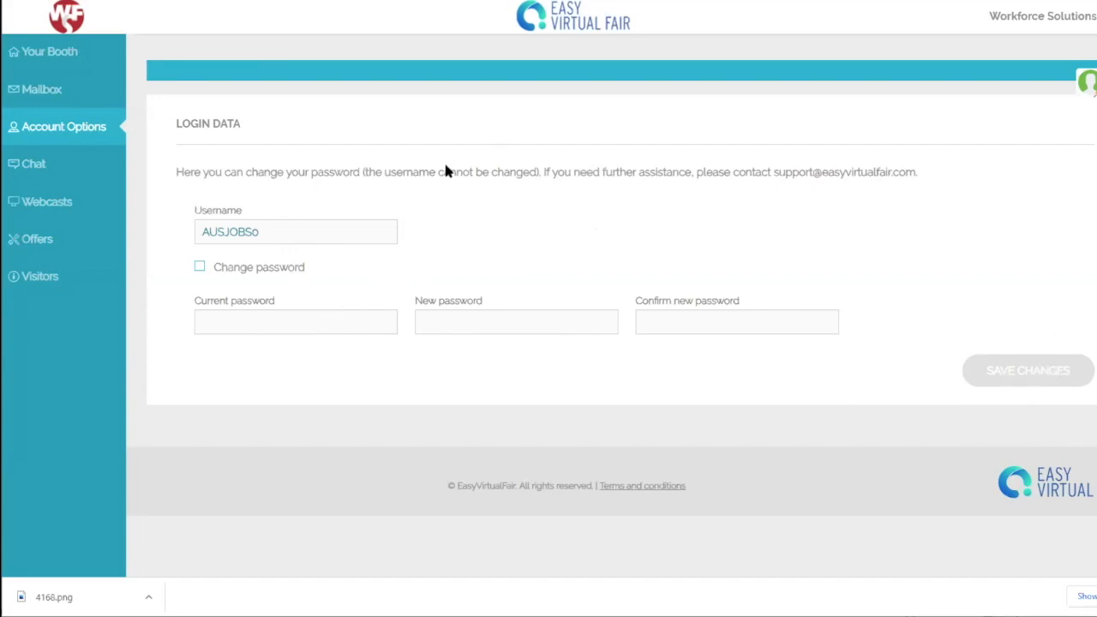
Step: Open the Chat Agenda page, which has no chat sessions yet
click(51, 170)
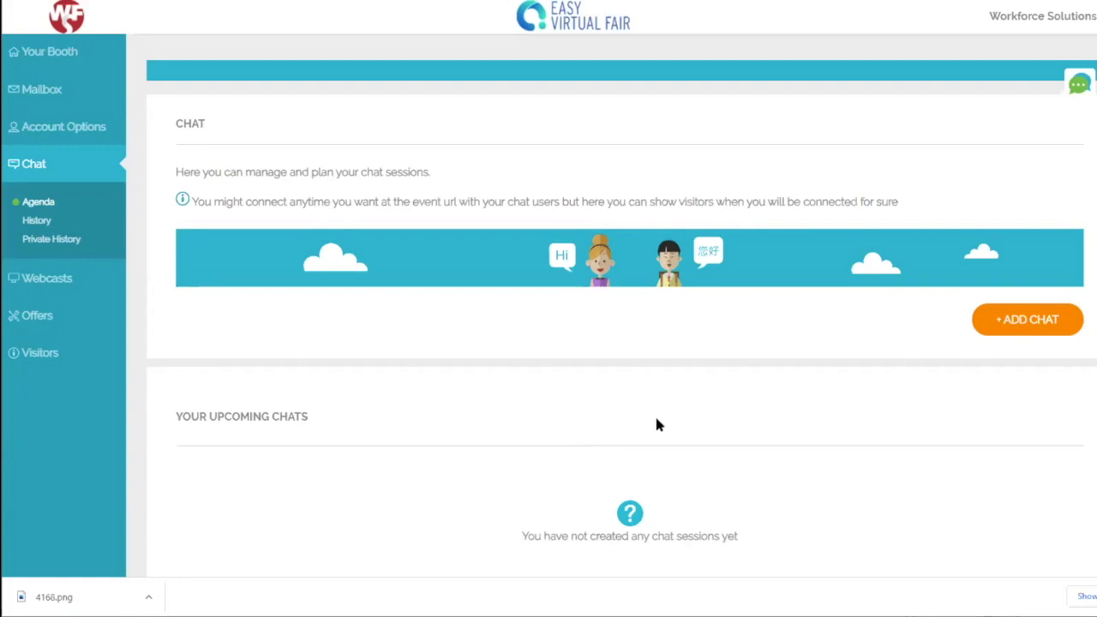
Step: Start a new chat session titled 'General Q$A' dated October 29, 2020
click(1043, 323)
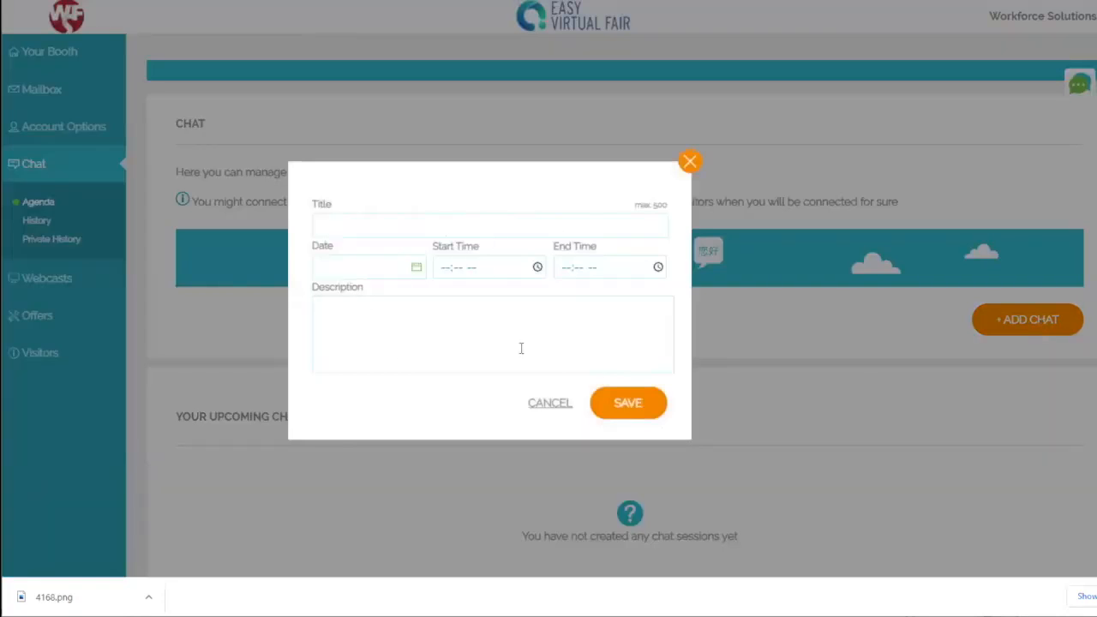
click(367, 221)
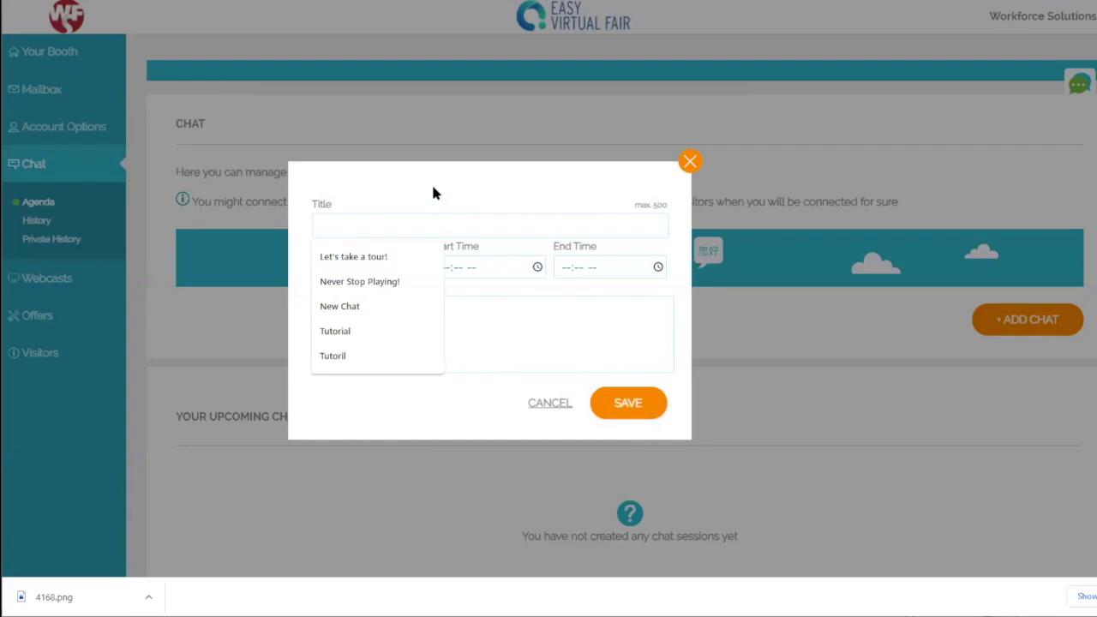
text(General )
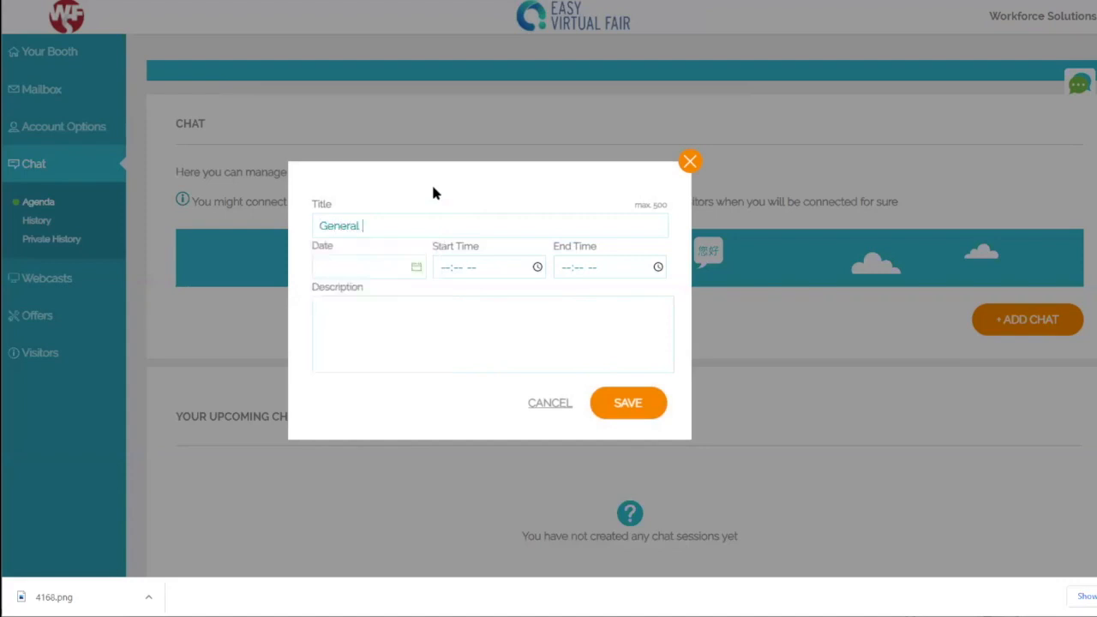
text(Q$A)
click(387, 266)
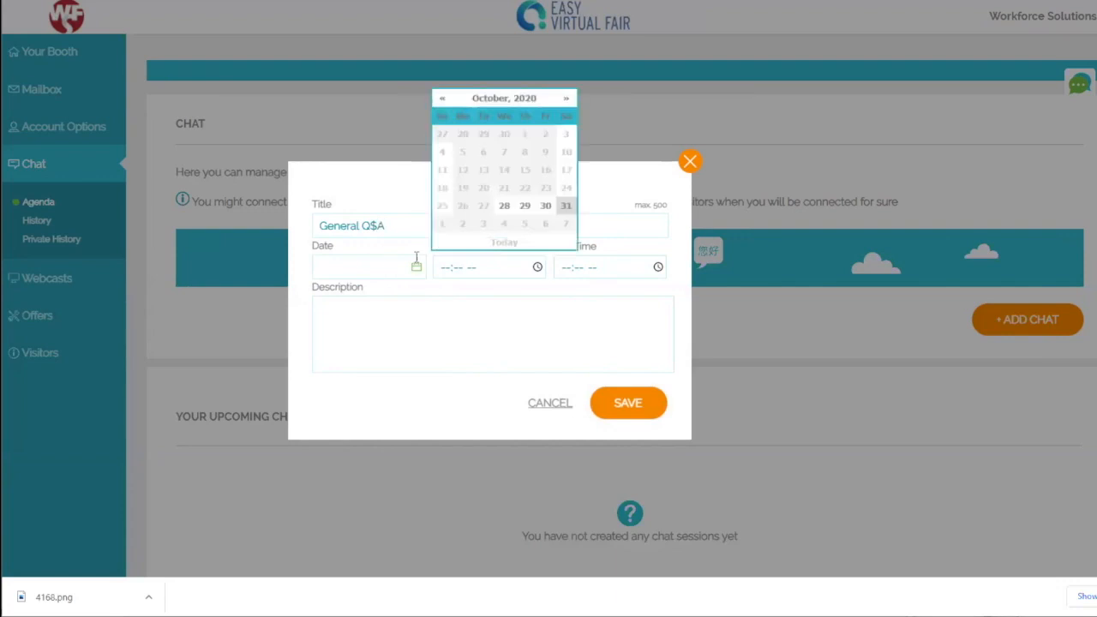
click(544, 206)
click(524, 208)
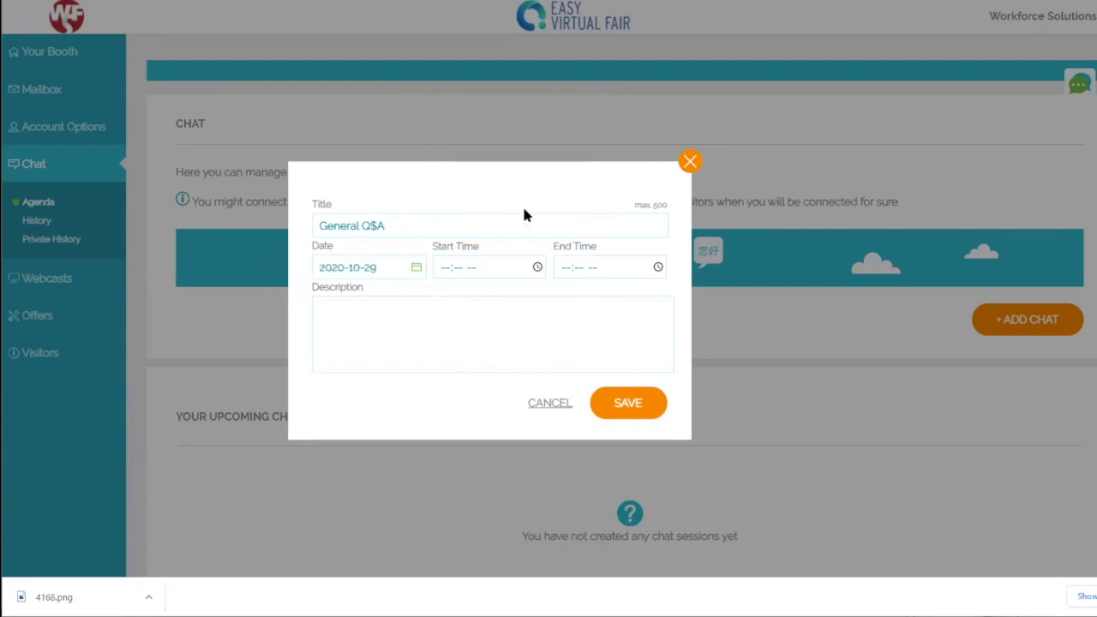
Step: Set the chat from 02:30 to 03:30 PM and describe it: 'Feel free to log on and ask question about the company.'
click(494, 267)
text(02:30 --)
click(566, 270)
text(0330)
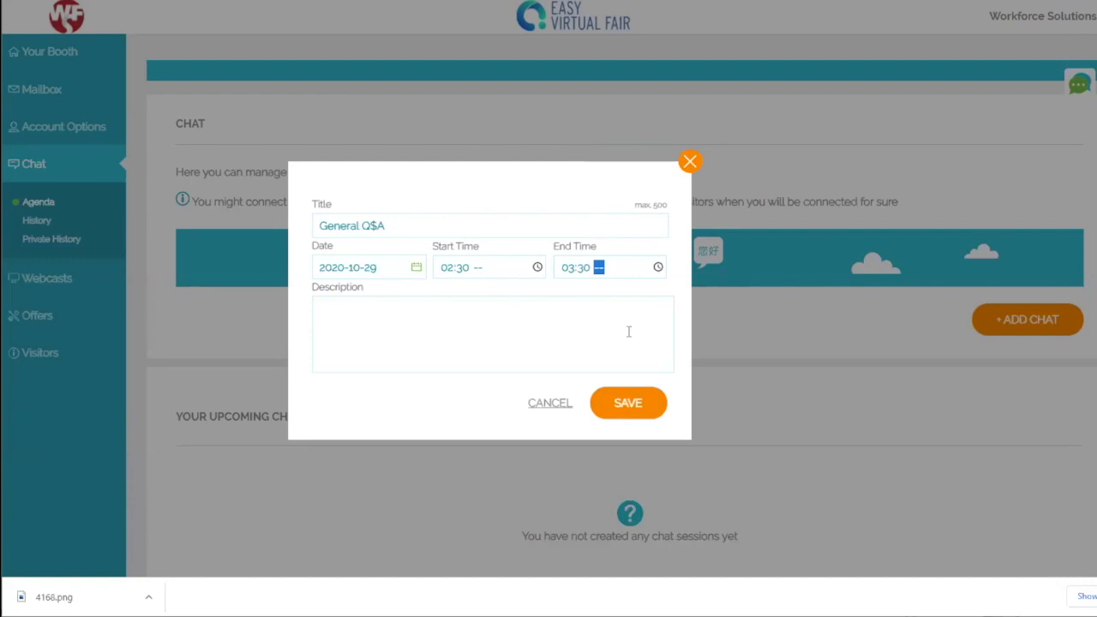
text(p)
click(483, 266)
text(p)
click(458, 328)
text(Feel free t)
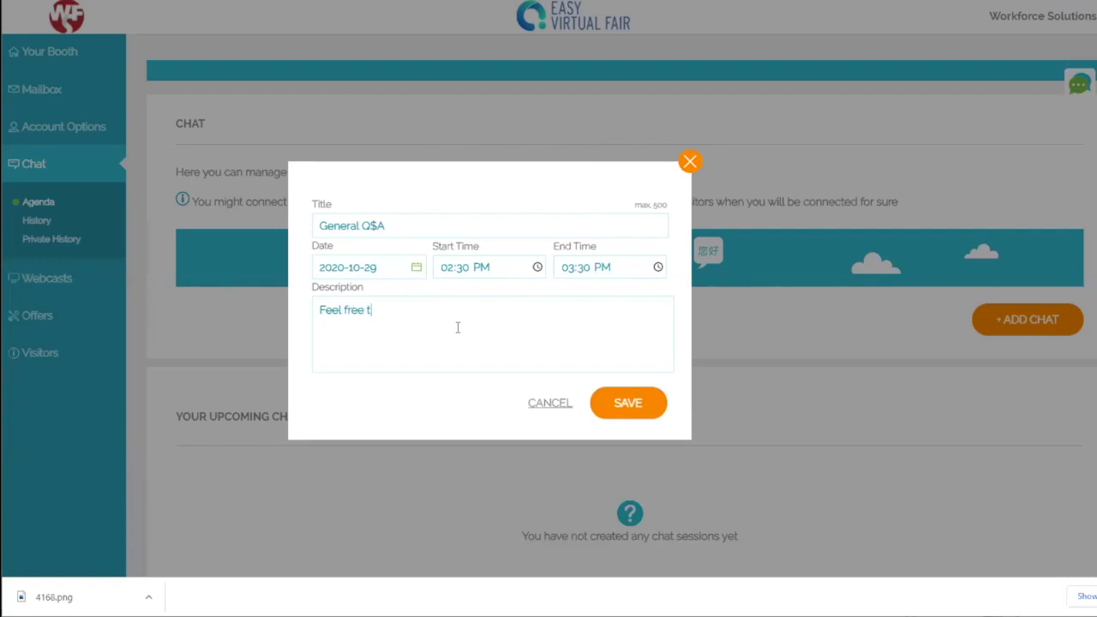
text(o log on and ask question about the )
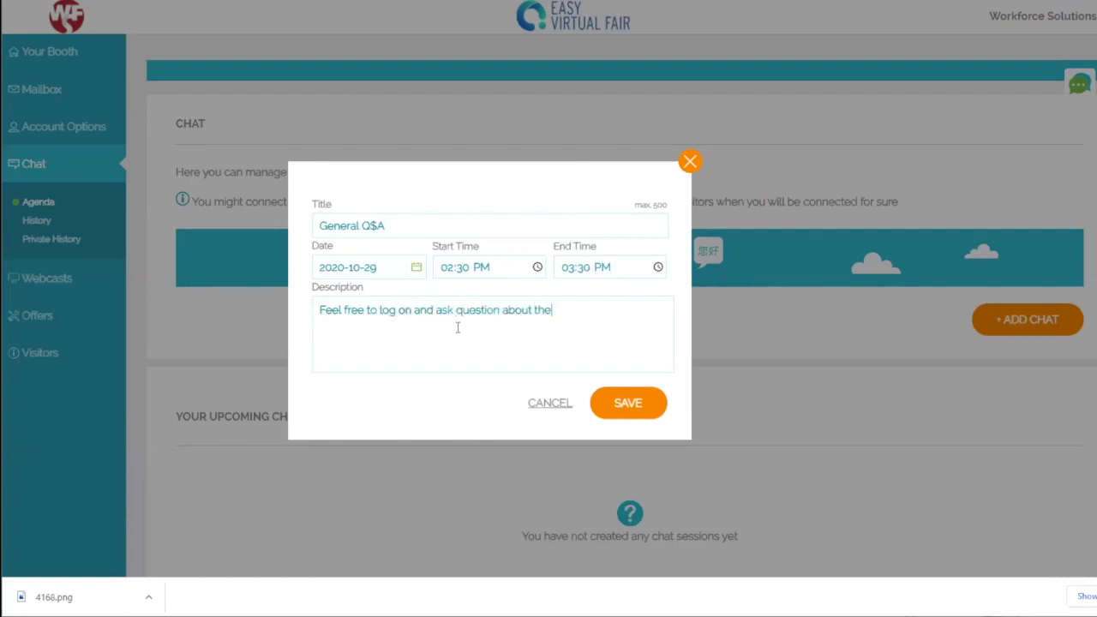
text(company.)
Step: Save the General Q&A chat and preview its details
click(624, 404)
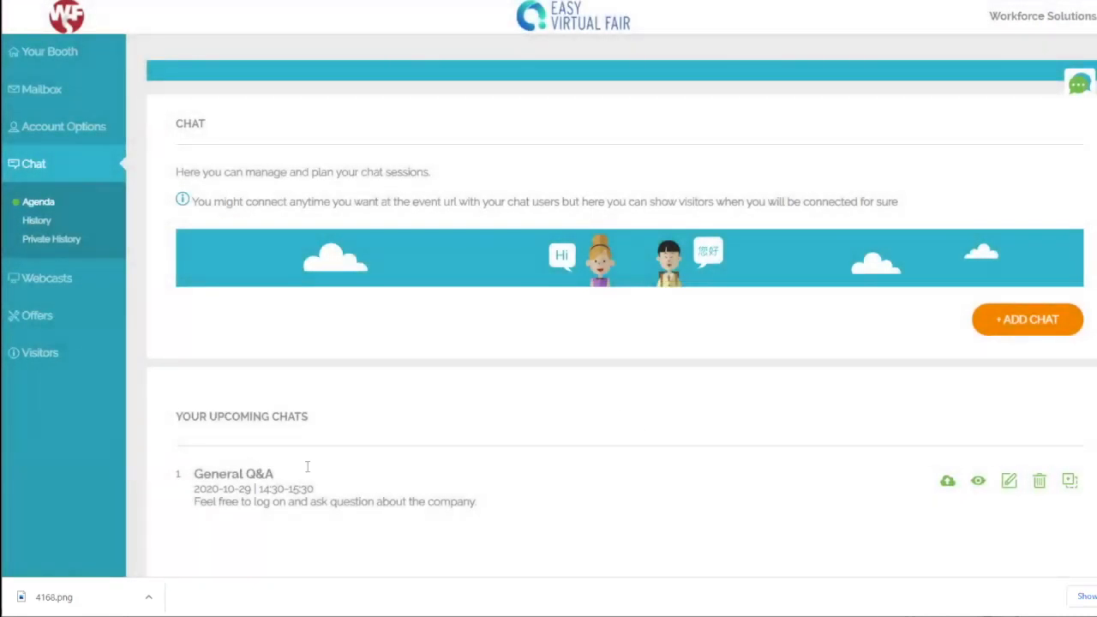
click(978, 481)
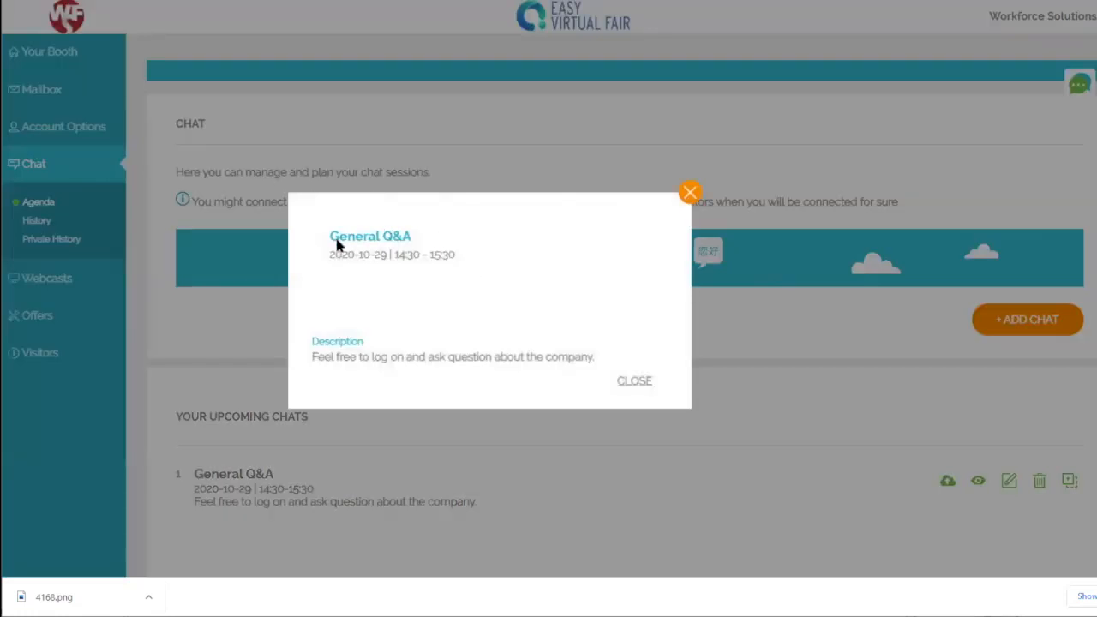
click(695, 196)
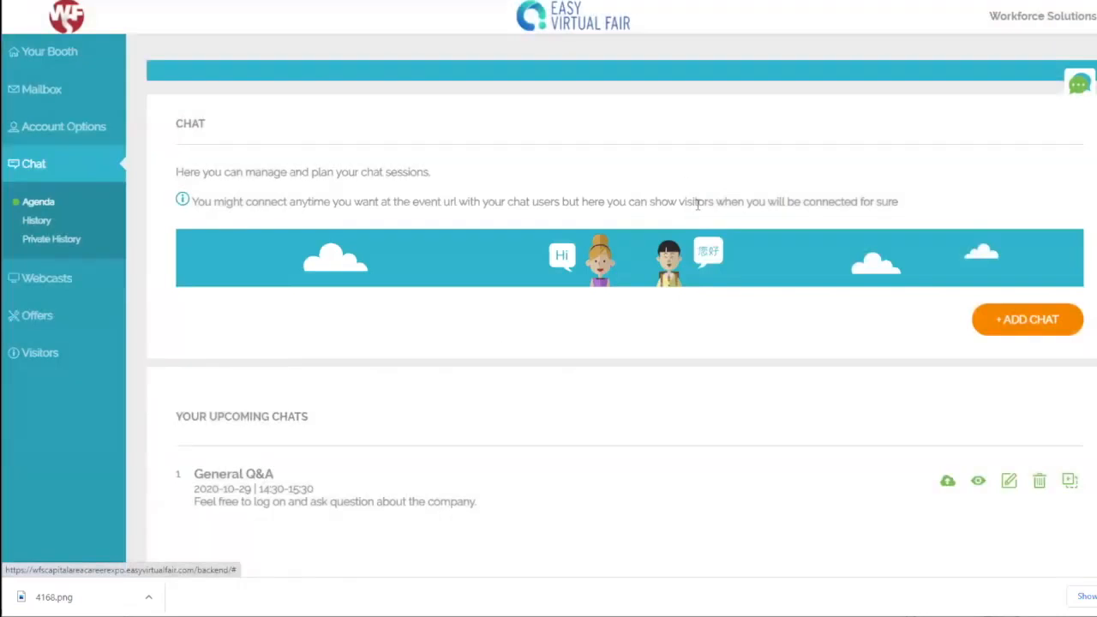
Step: Reopen the General Q&A chat, save it again, and cancel its deletion
click(1010, 482)
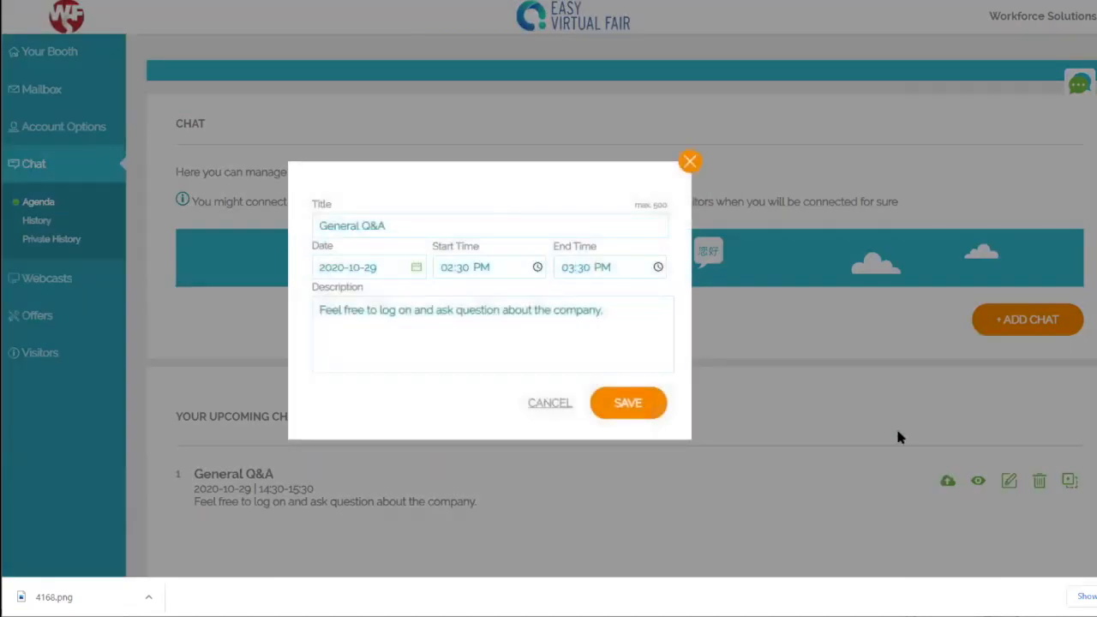
click(626, 406)
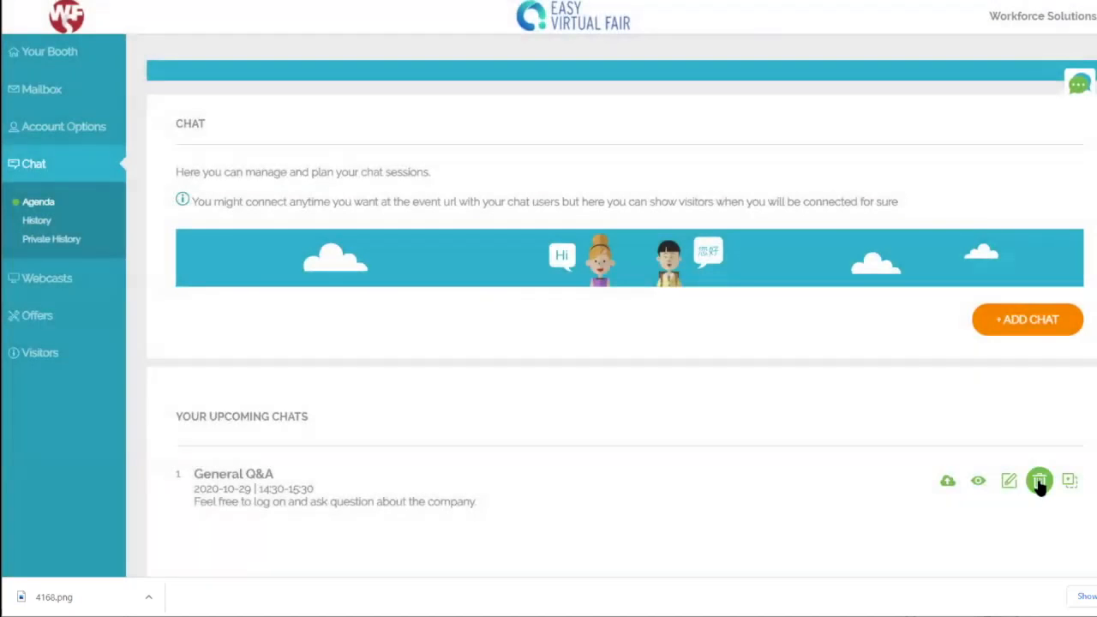
click(1037, 480)
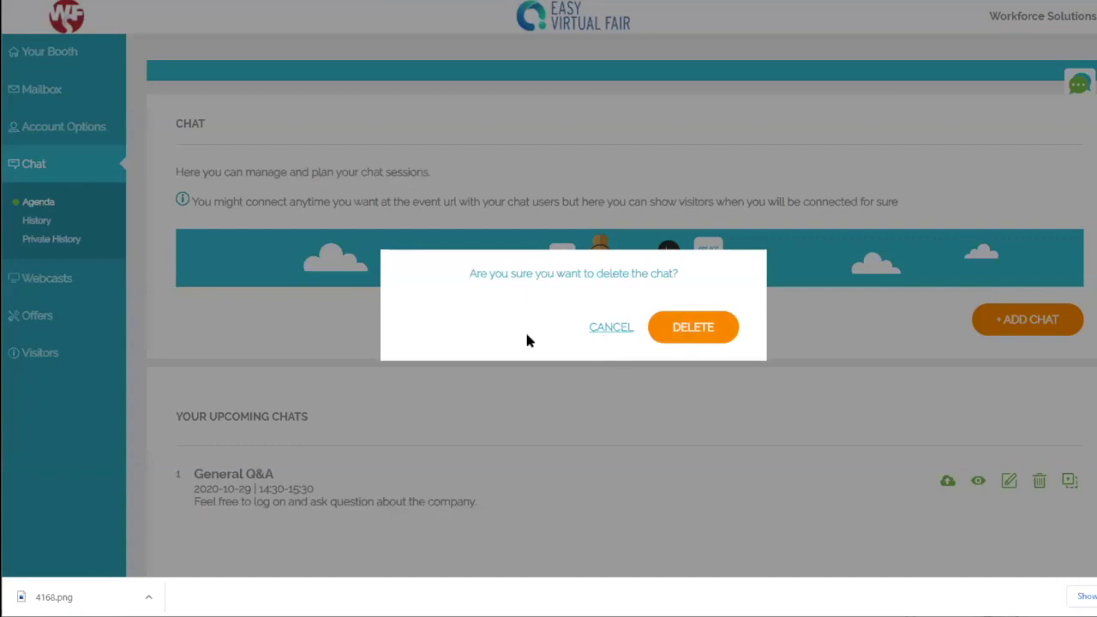
click(597, 333)
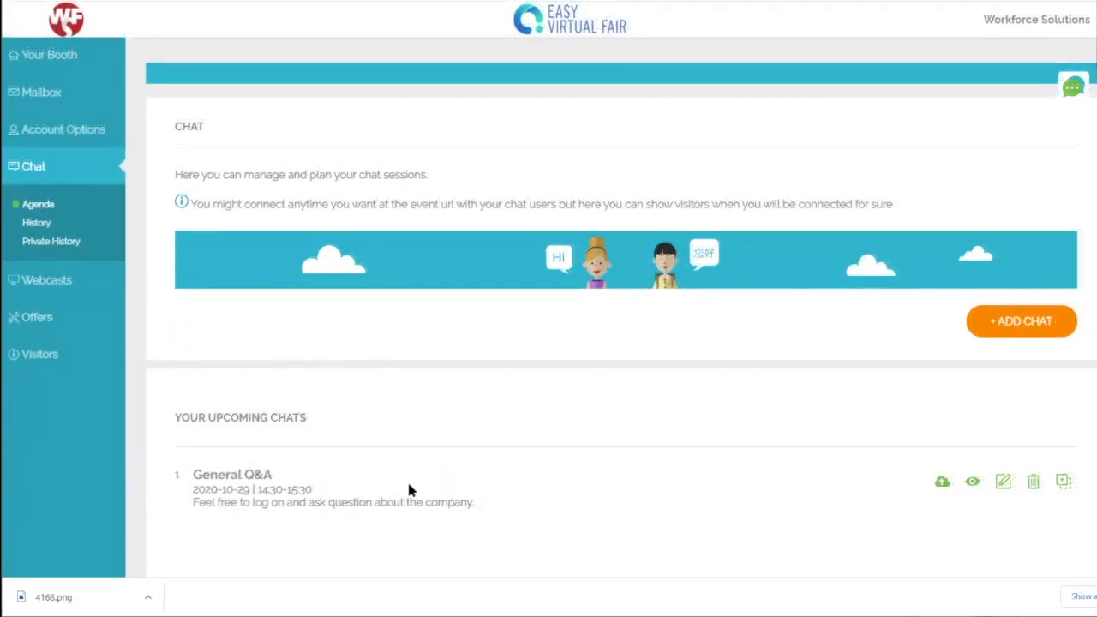
Step: Review Chat History and Private History, then go to the Webcasts page
click(37, 222)
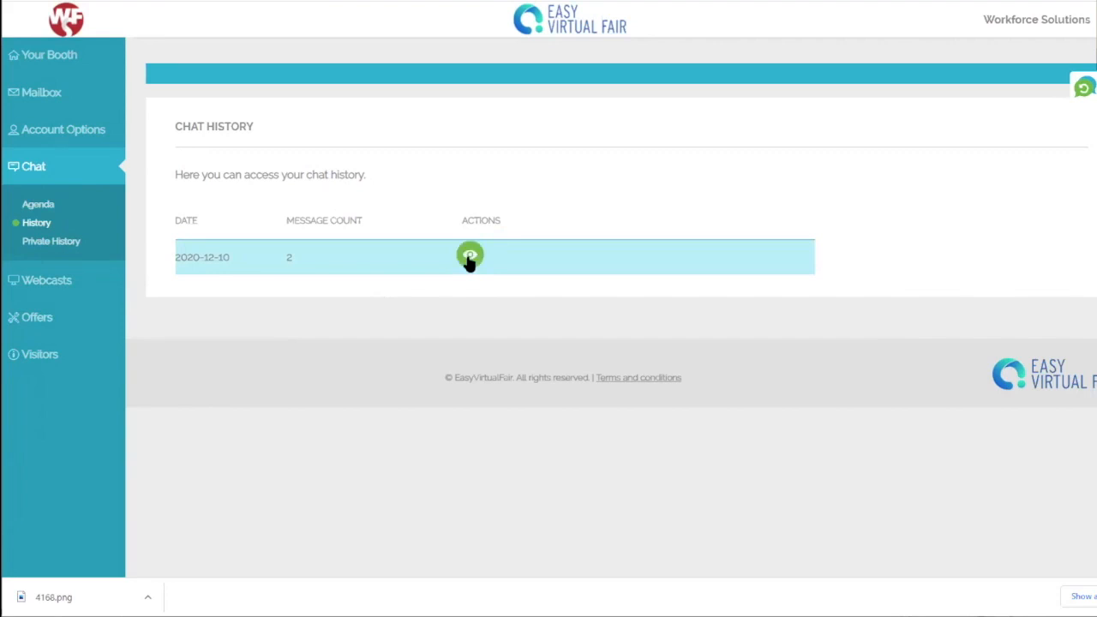
click(51, 242)
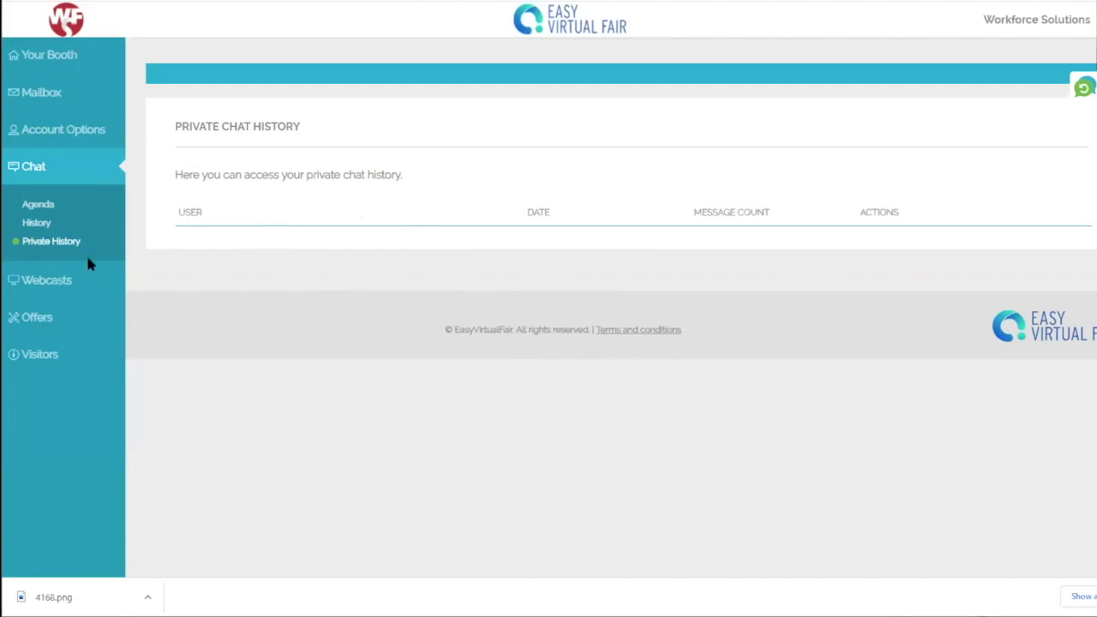
click(61, 284)
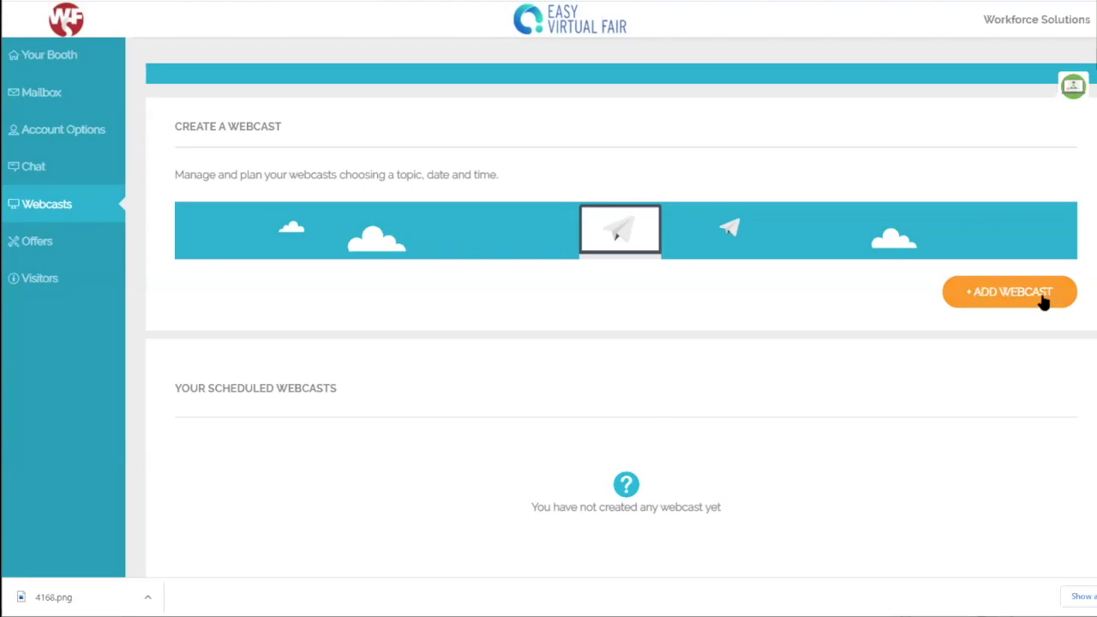
Step: Start a new webcast with the guest's name, dated October 29, 2020, 01:30–02:15 PM
click(1000, 302)
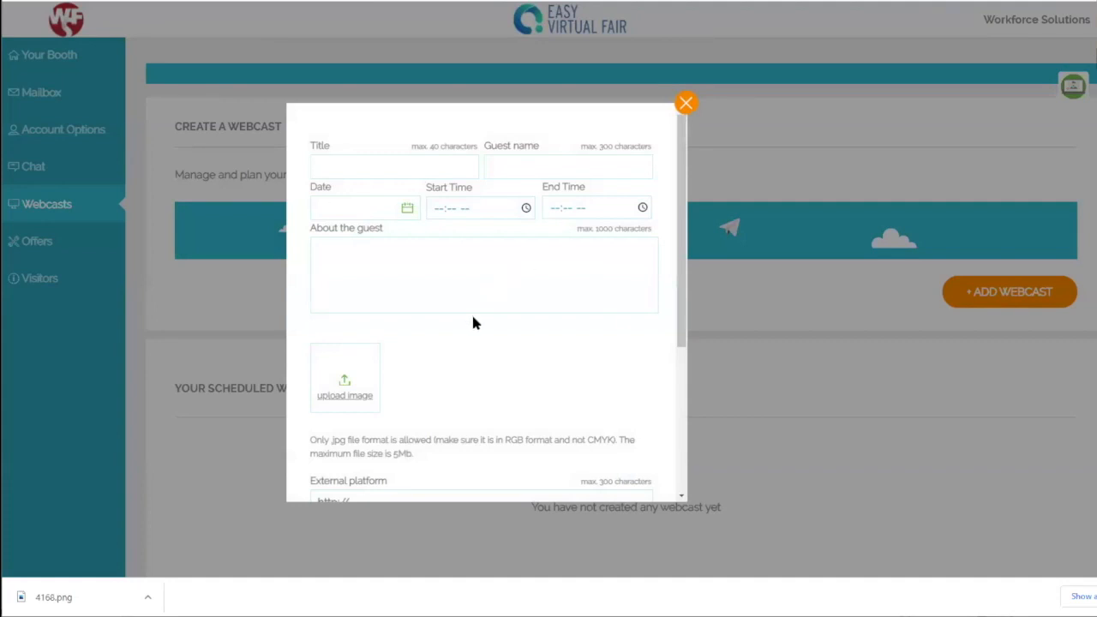
click(361, 167)
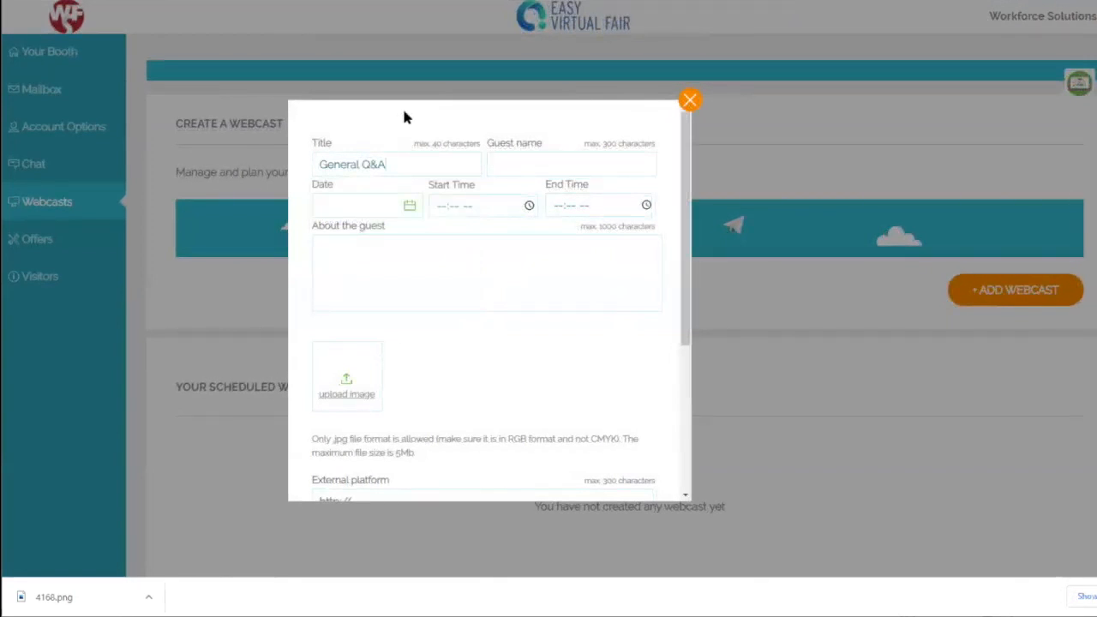
click(394, 204)
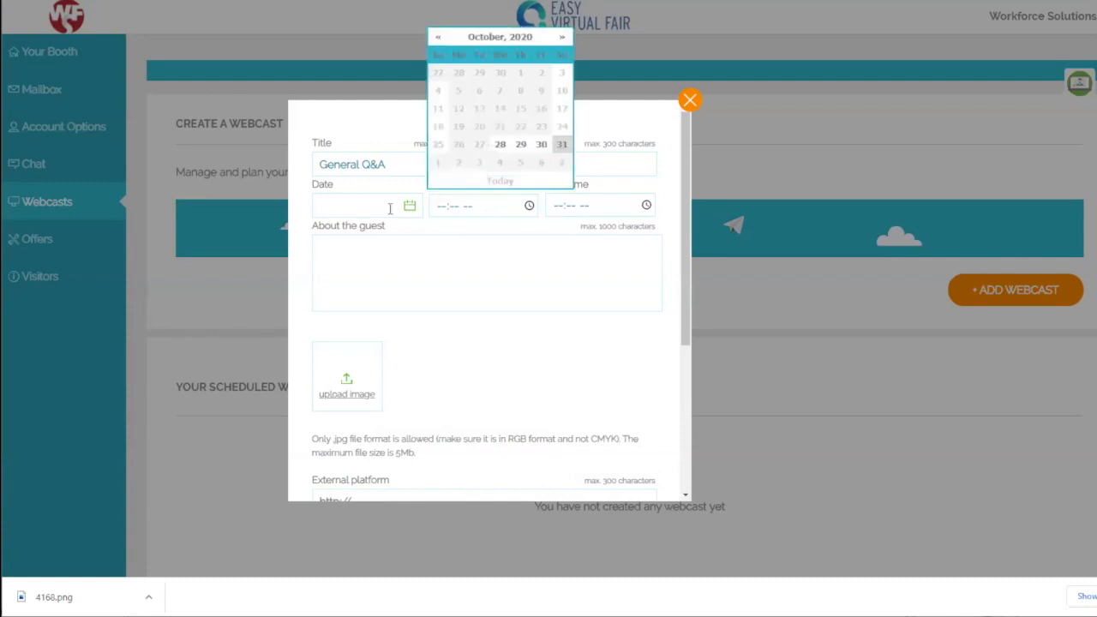
click(520, 144)
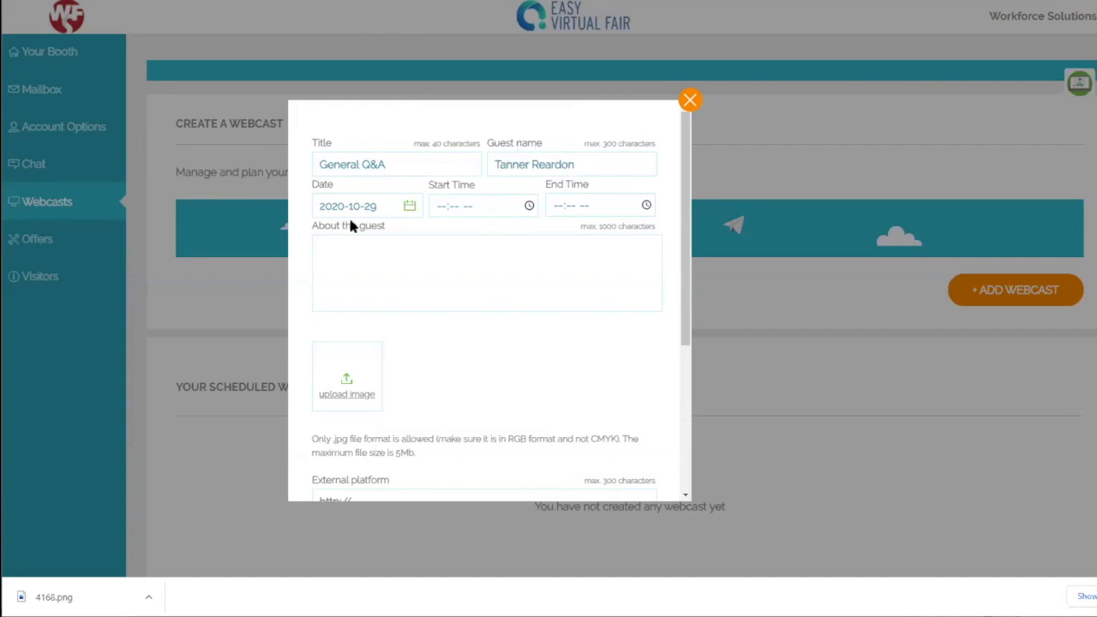
click(437, 210)
text(1:30 PM)
key(Tab)
text(30p)
key(Tab)
text(0215p)
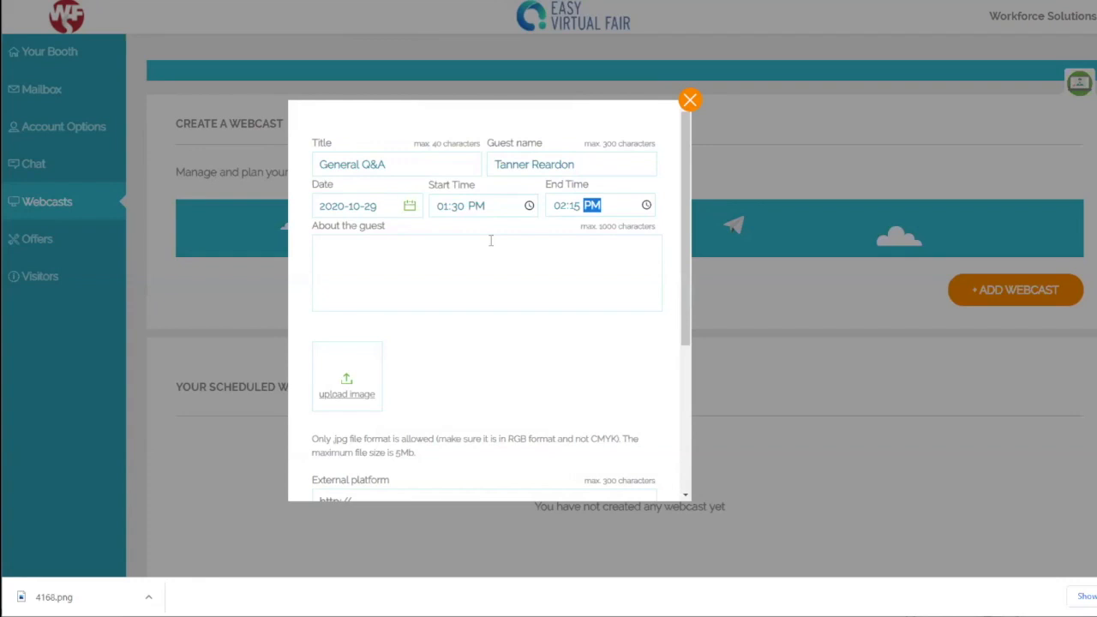
Step: Write the guest's bio: a BSR at Workforce Solutions for 8 months
click(490, 241)
text(Tanner is a BSR at)
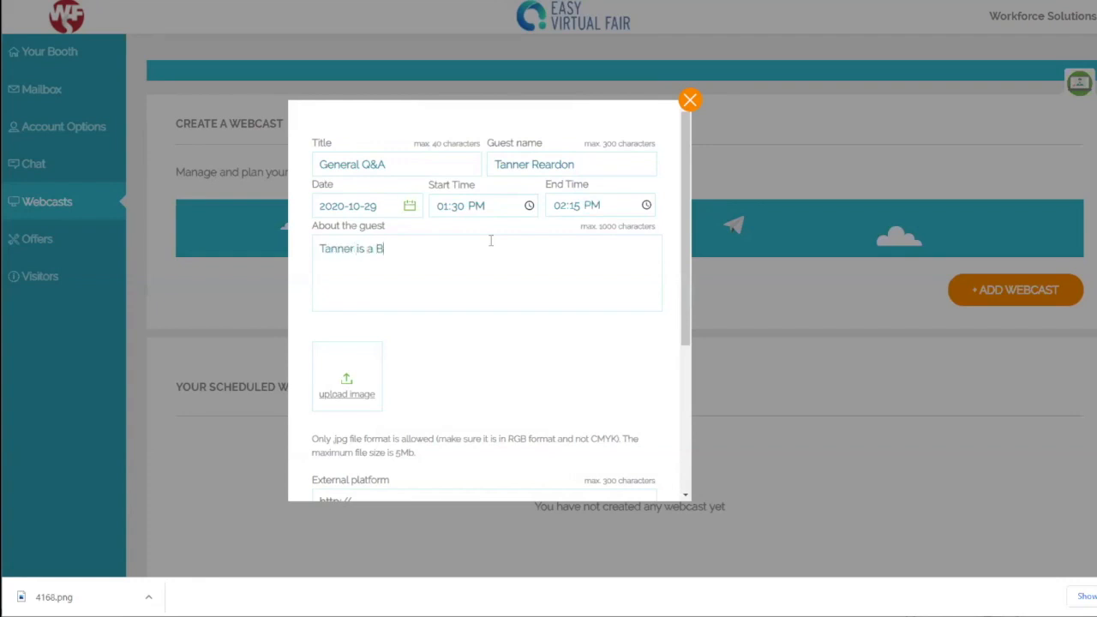
text( Workforce)
text(Solutions who has been with the company for 8 months.)
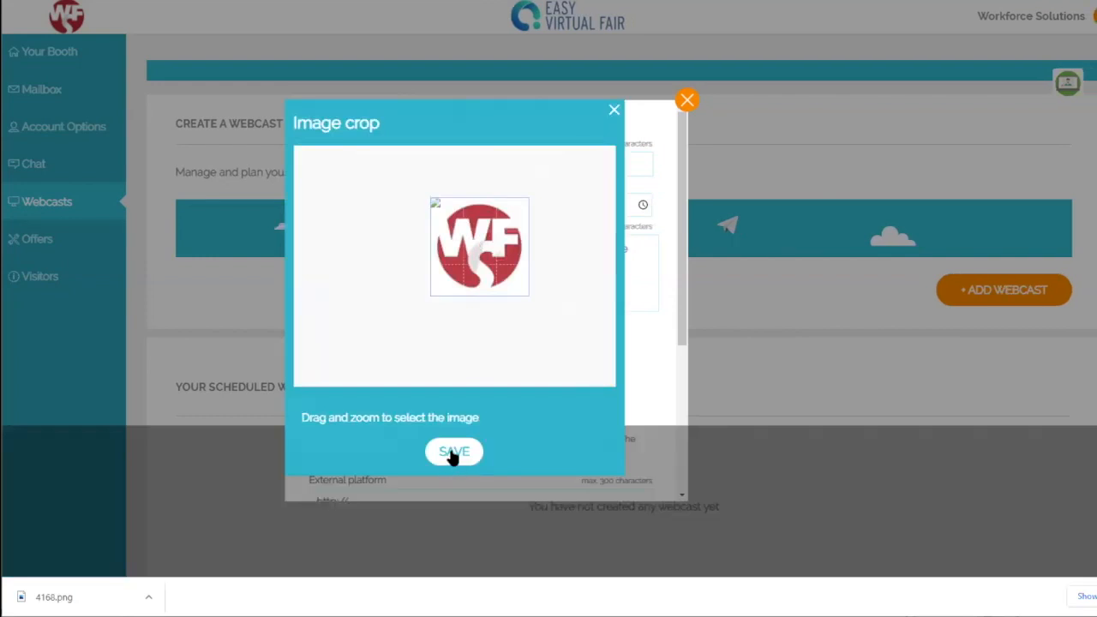
Step: Keep the cropped WF logo, paste the Zoom link, add the Job Seekers Q&A description, and save
click(453, 454)
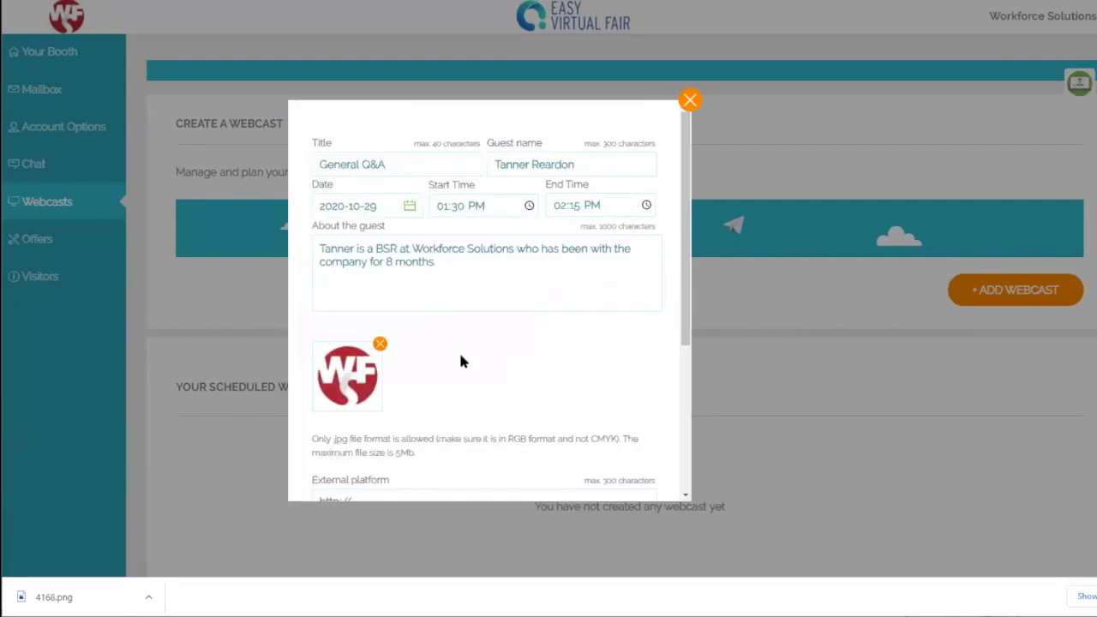
scroll(601, 321, down, 3)
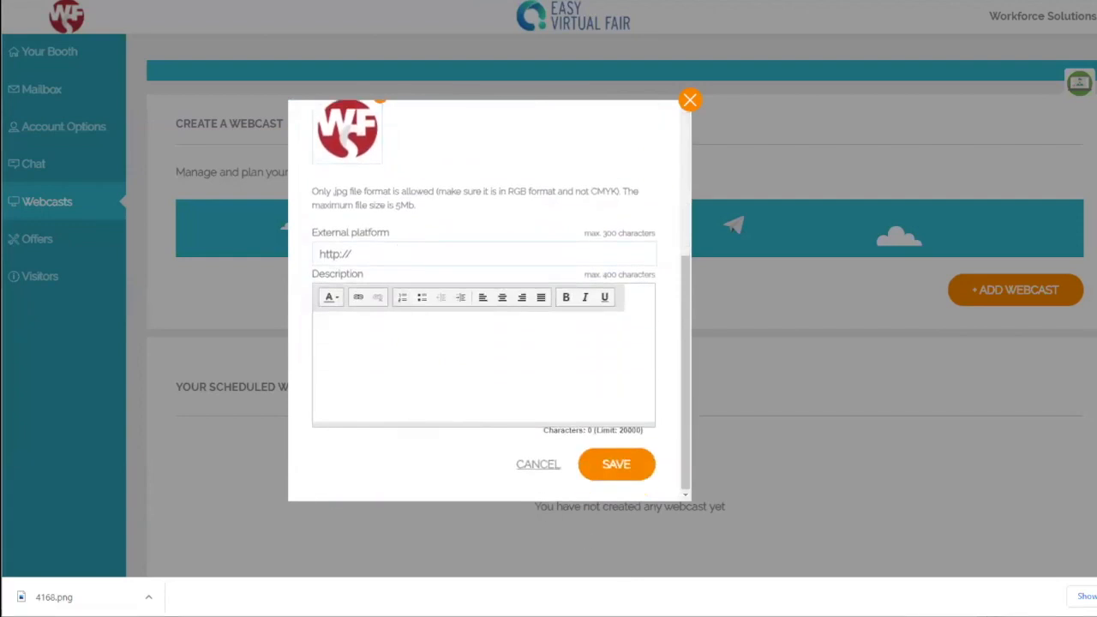
click(392, 254)
key(ctrl+v)
click(554, 360)
text(We )
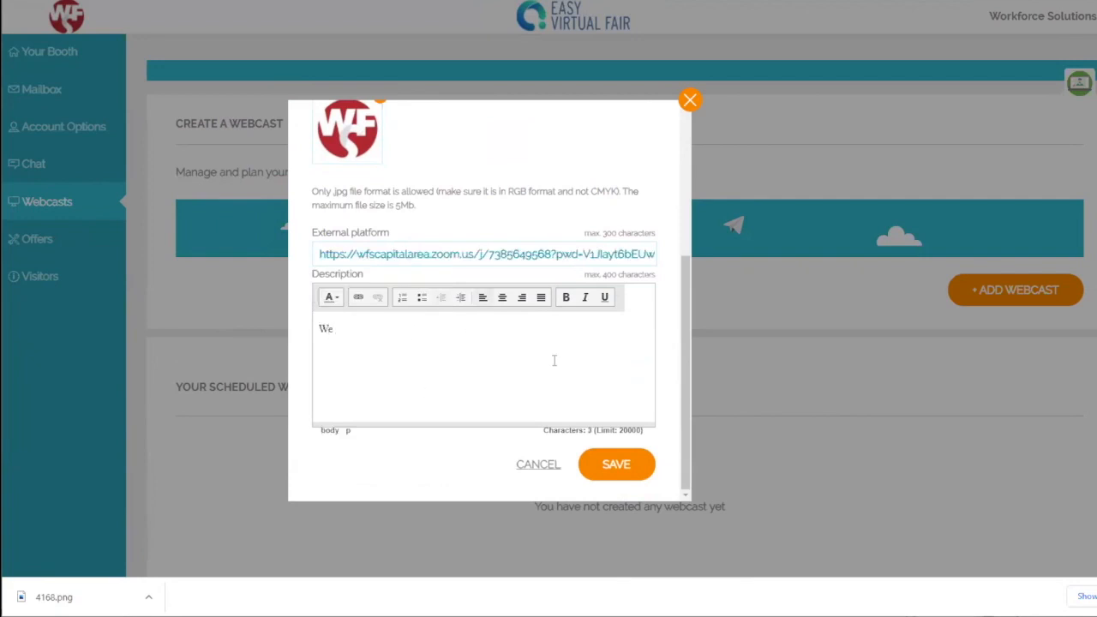
text(will allow time with Job Seekers to ask any questions they may have.)
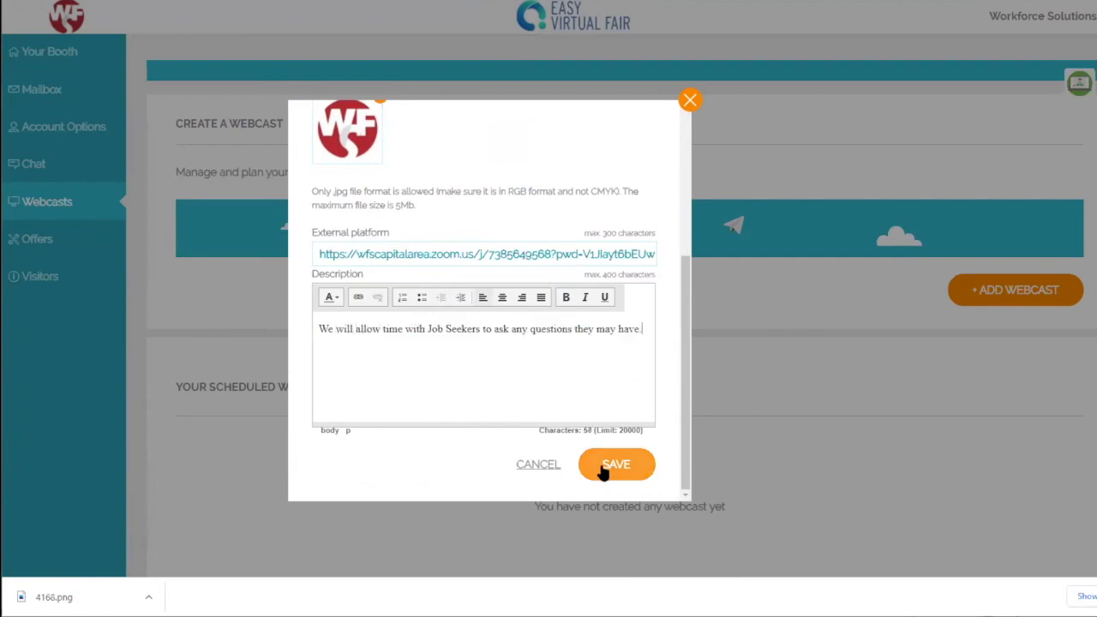
click(602, 467)
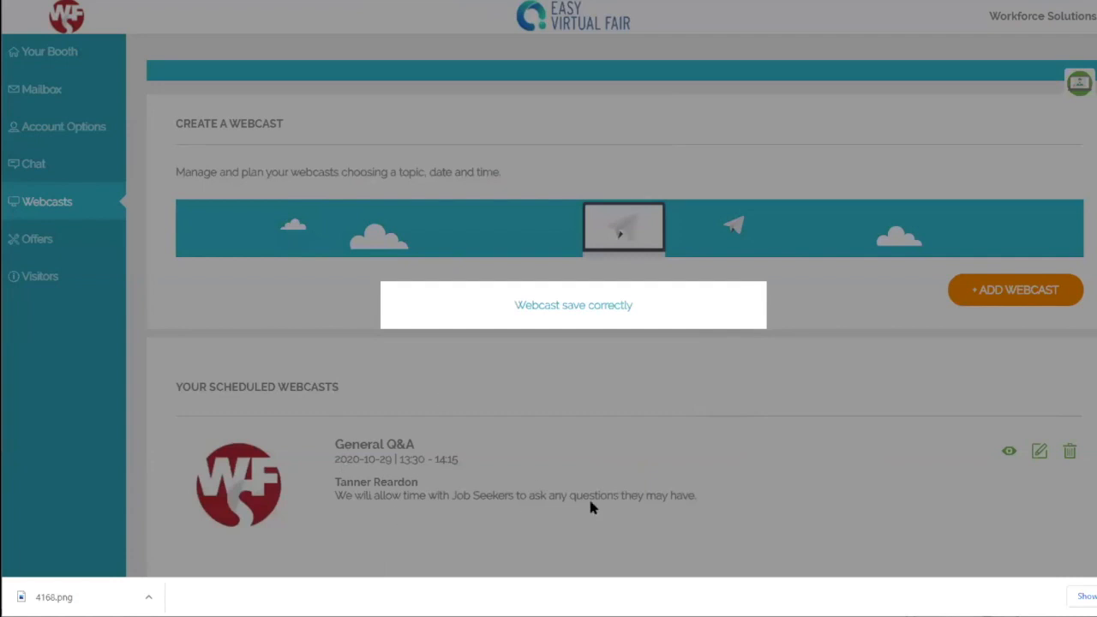
Step: Go to the Offers page, which has no offers posted yet
scroll(591, 342, down, 3)
scroll(629, 338, up, 3)
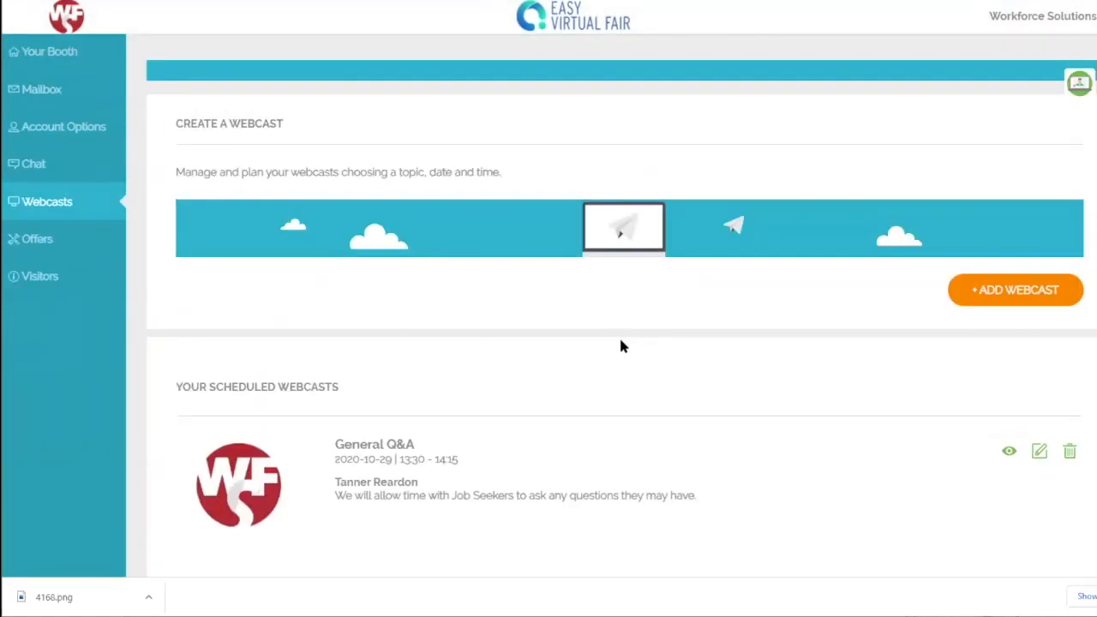
click(60, 244)
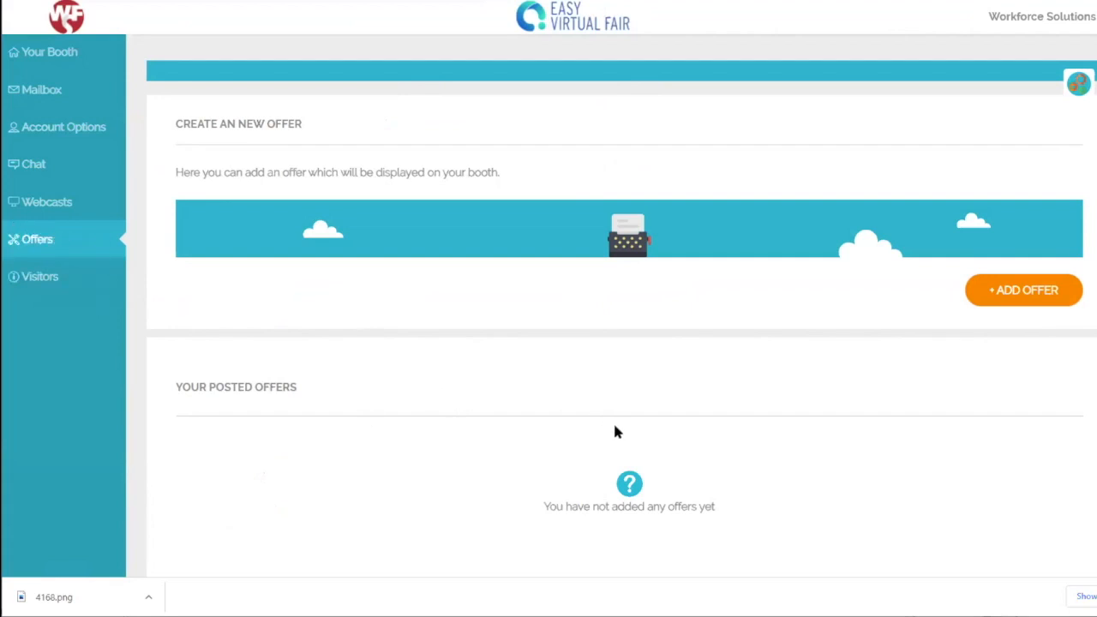
Step: Start a new offer named 'Hospital Screeners'
click(1024, 294)
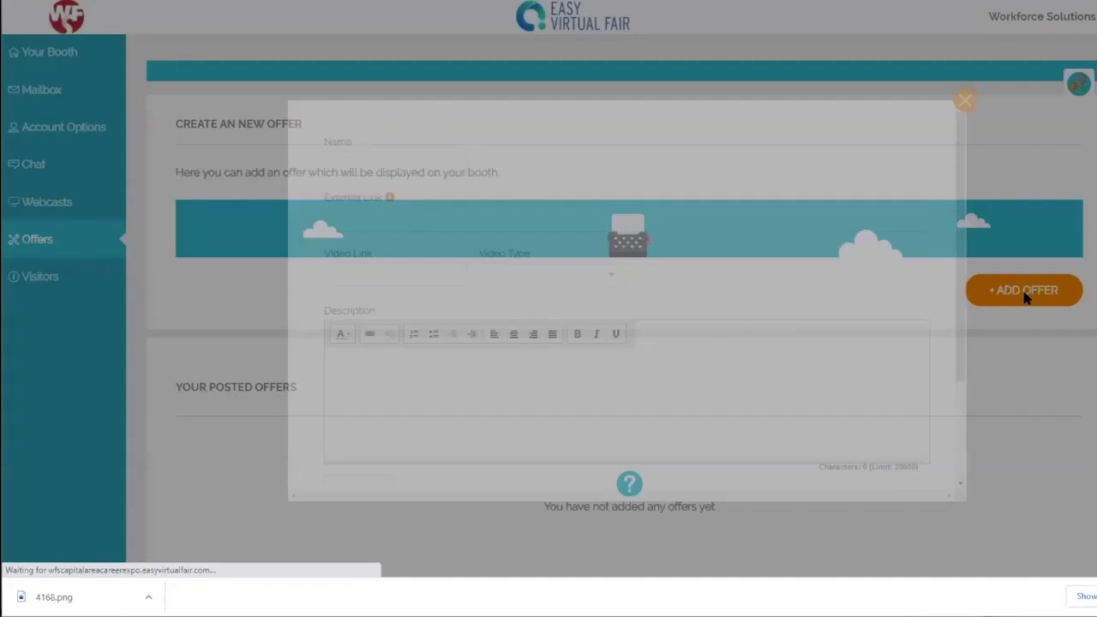
text(Hospital A)
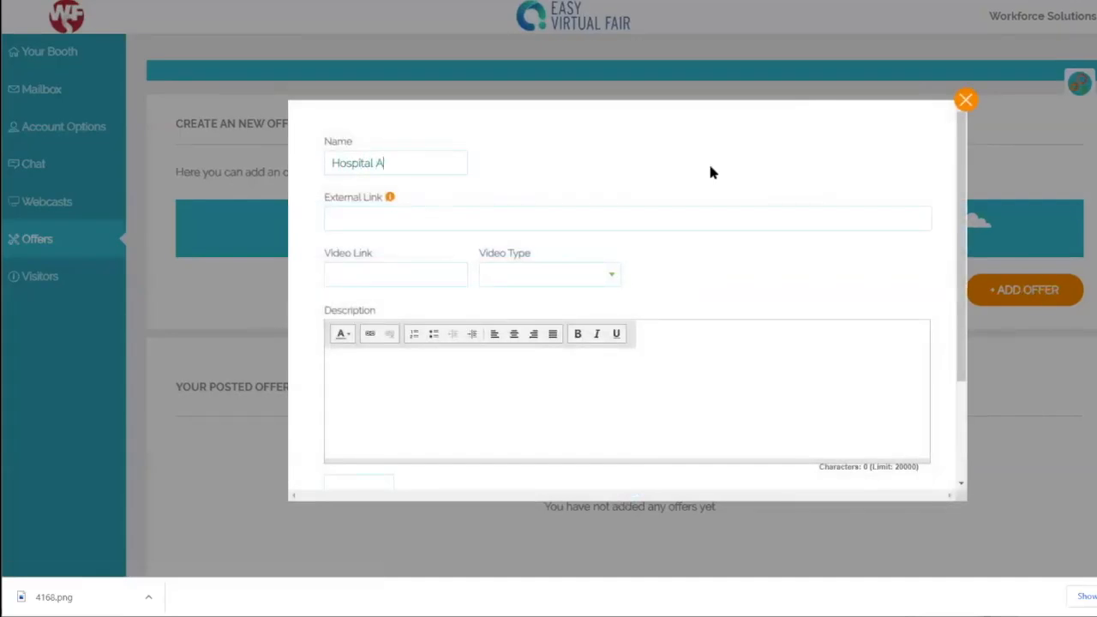
key(BackSpace)
text(Screeners)
Step: Set the offer's video type to Vimeo, then close the form without saving
click(458, 218)
scroll(765, 140, down, 3)
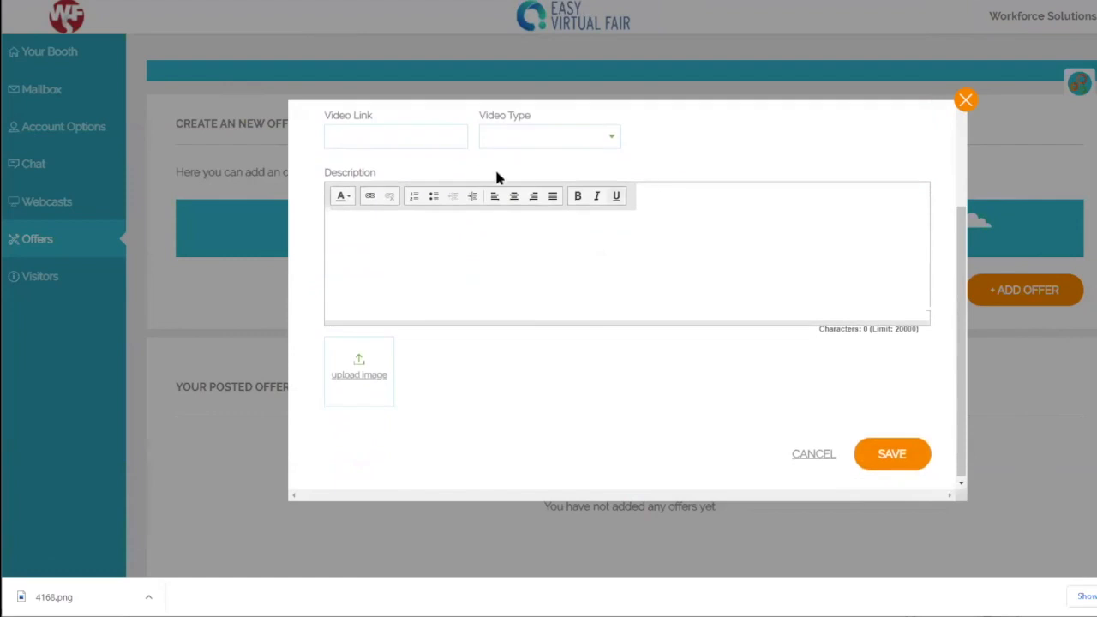
click(556, 135)
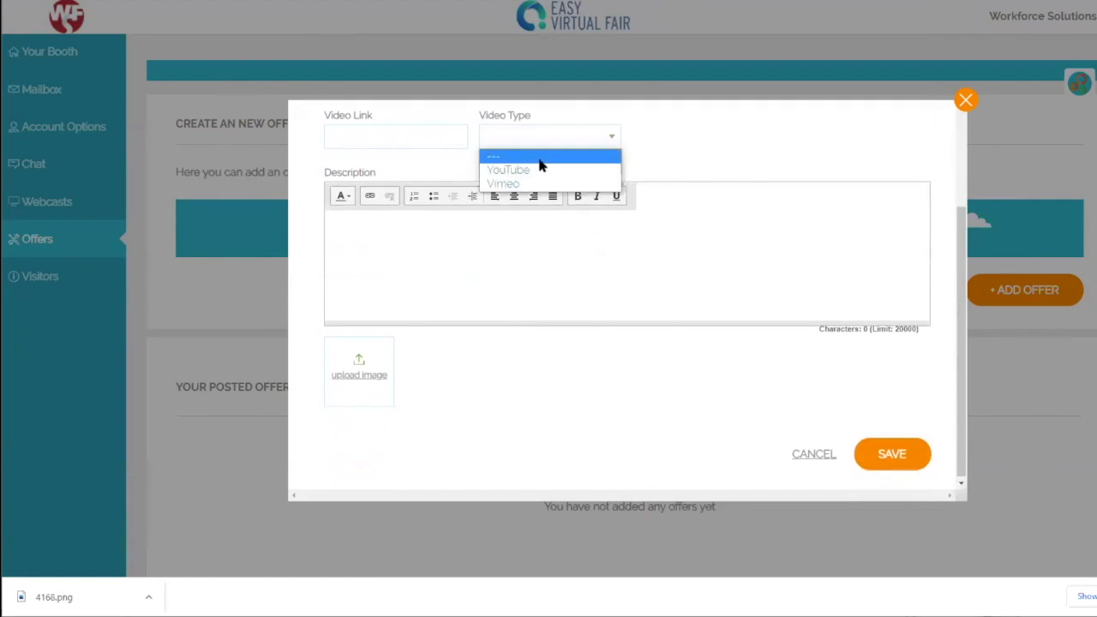
click(542, 182)
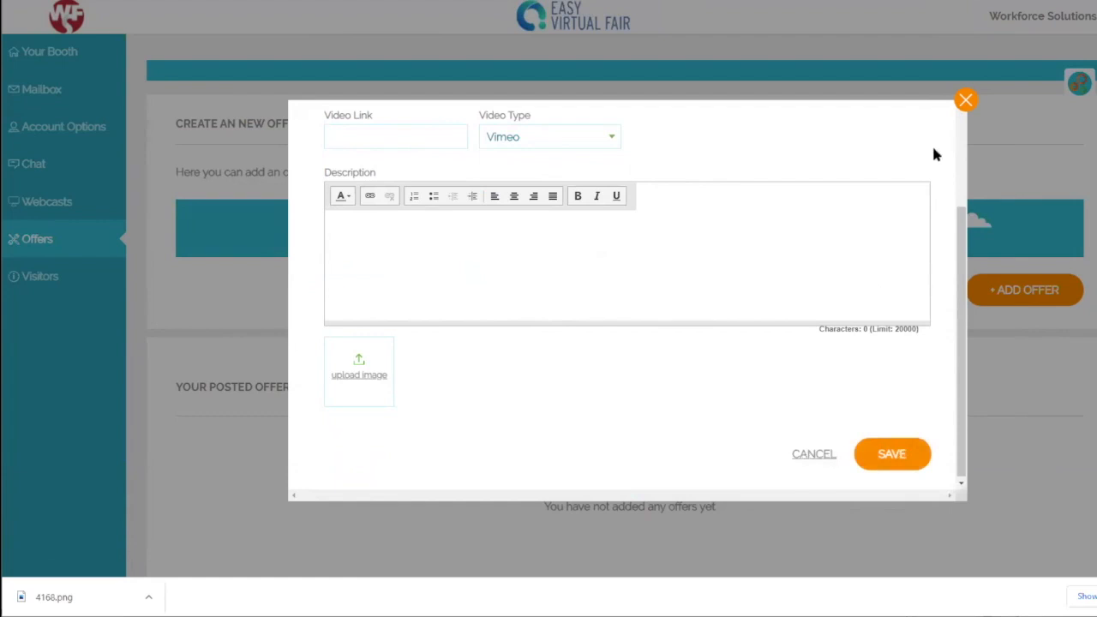
click(965, 101)
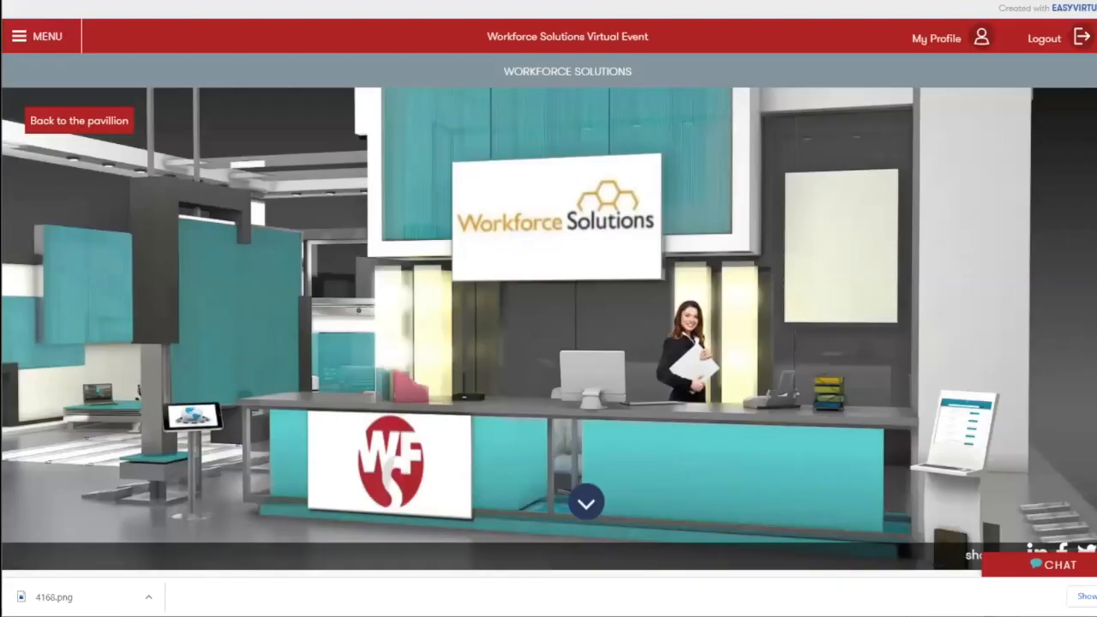
Step: Open the COVID Hospital Screener job posting in the Hospital Screeners booth
click(90, 122)
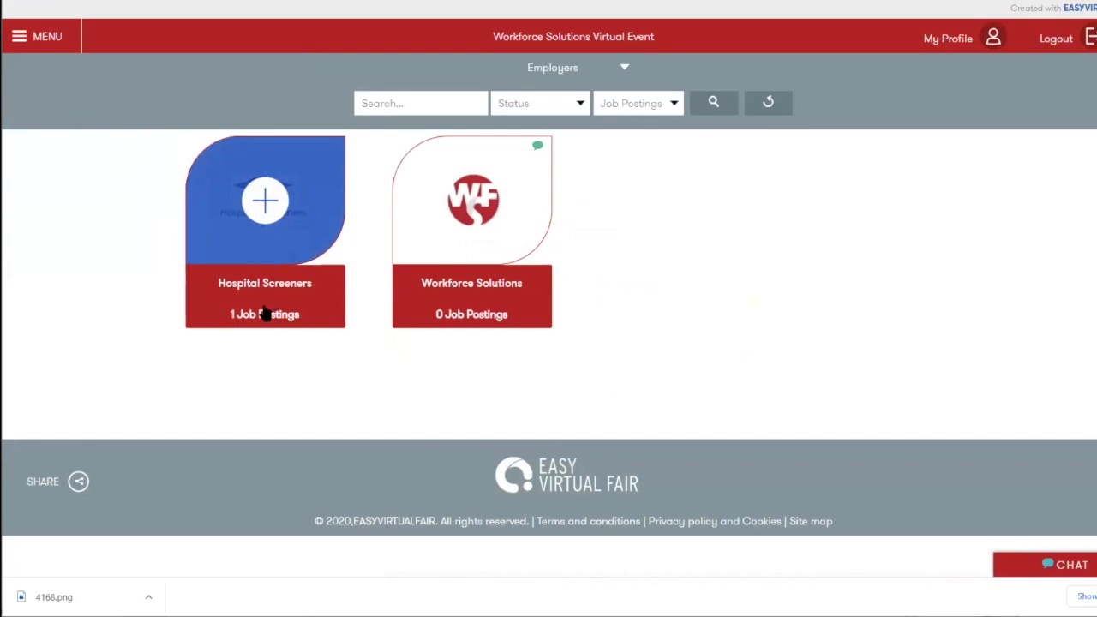
click(293, 240)
scroll(643, 335, down, 4)
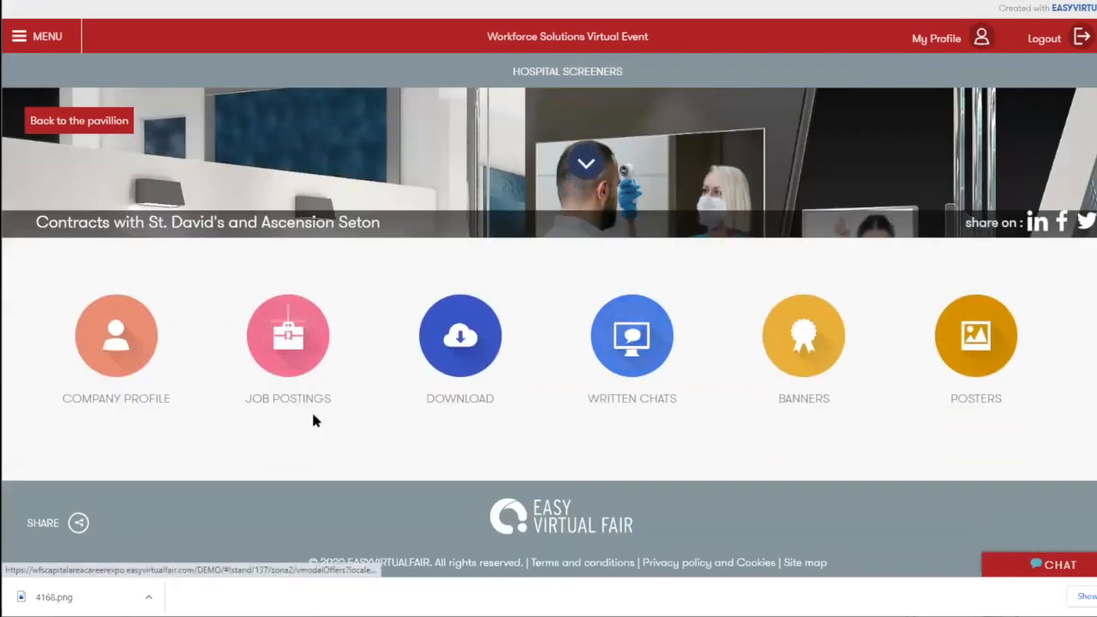
click(298, 349)
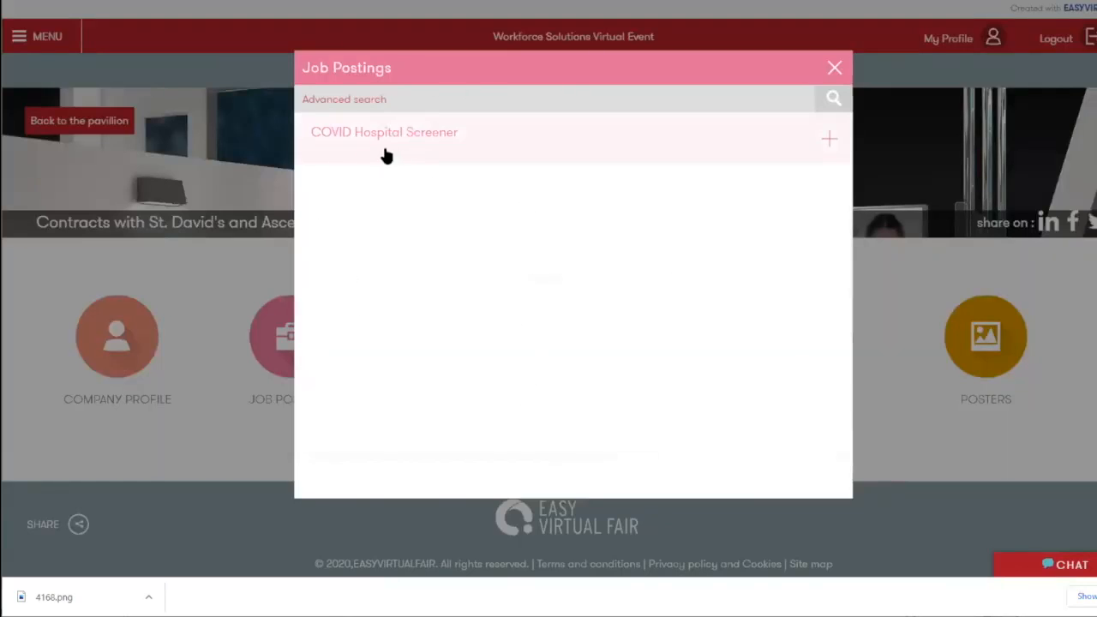
click(531, 147)
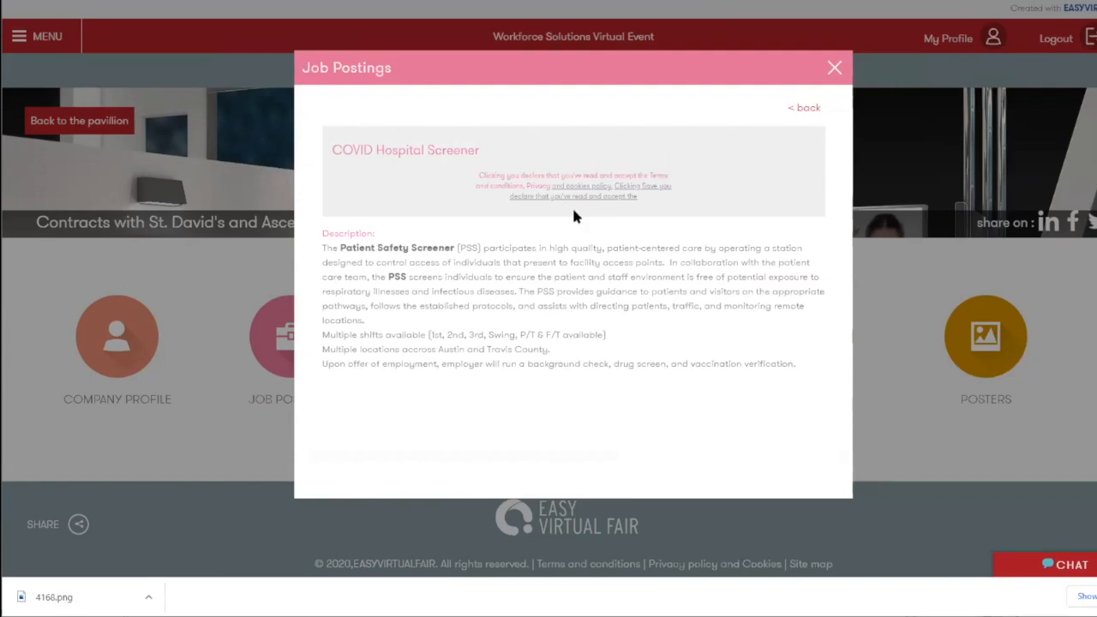
Step: Close the job postings and return to the admin Offers page
click(808, 110)
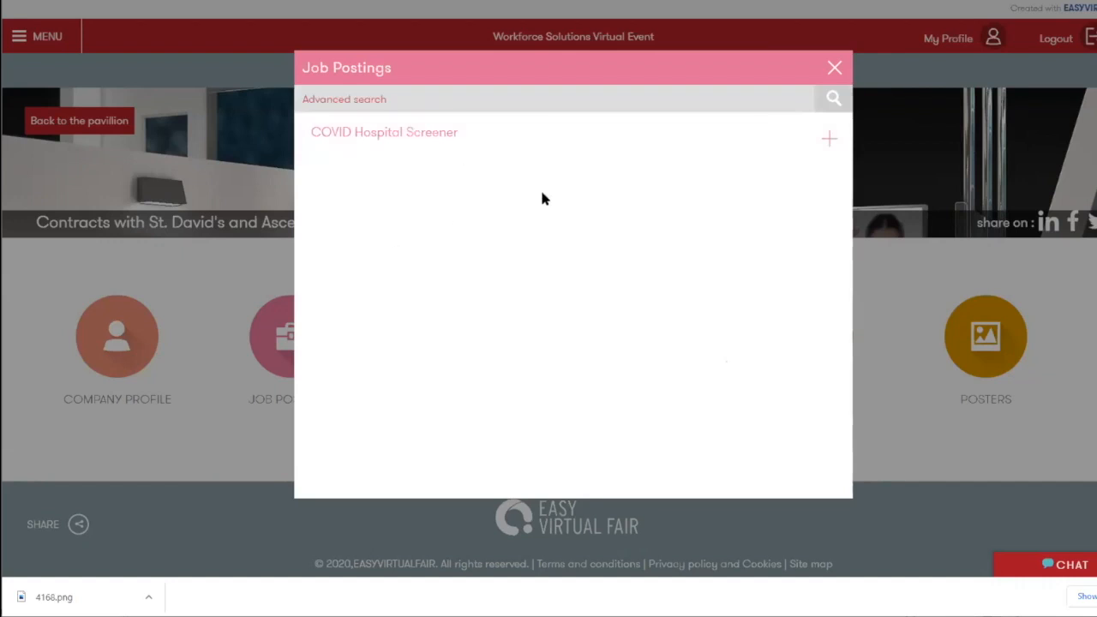
click(830, 65)
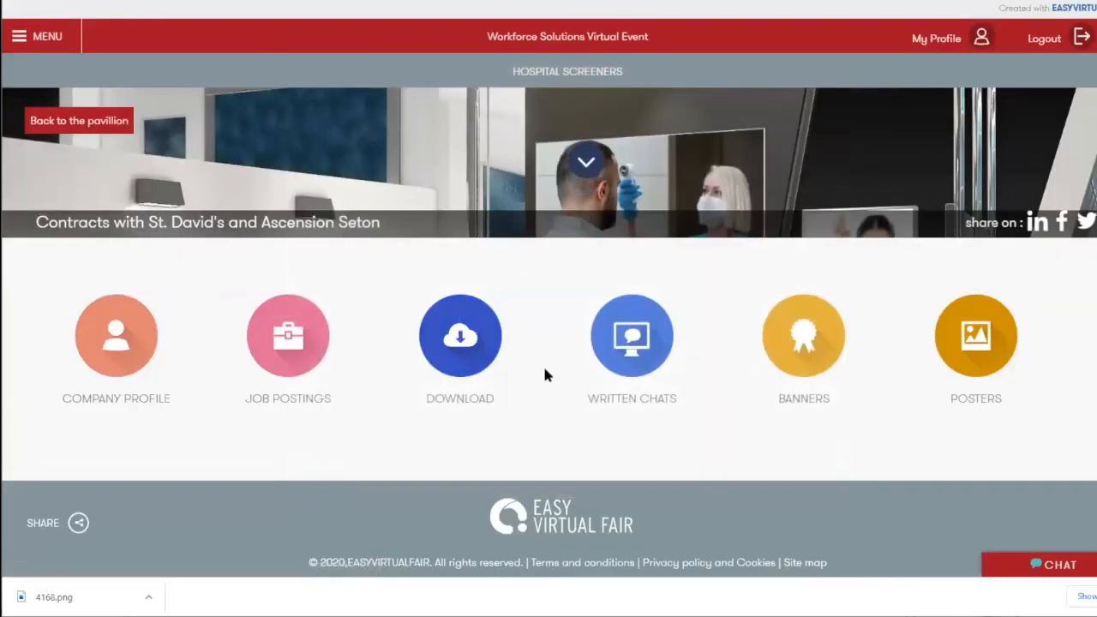
scroll(539, 353, up, 4)
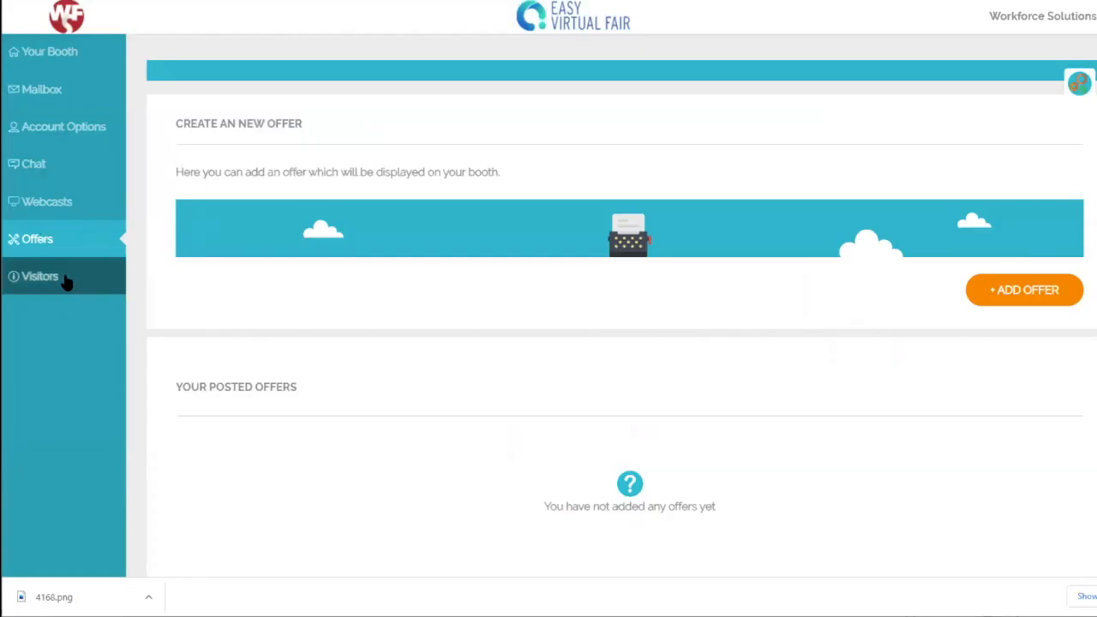
Step: Open Visitors and scroll through its filters and the export to xls / Send email options
click(49, 291)
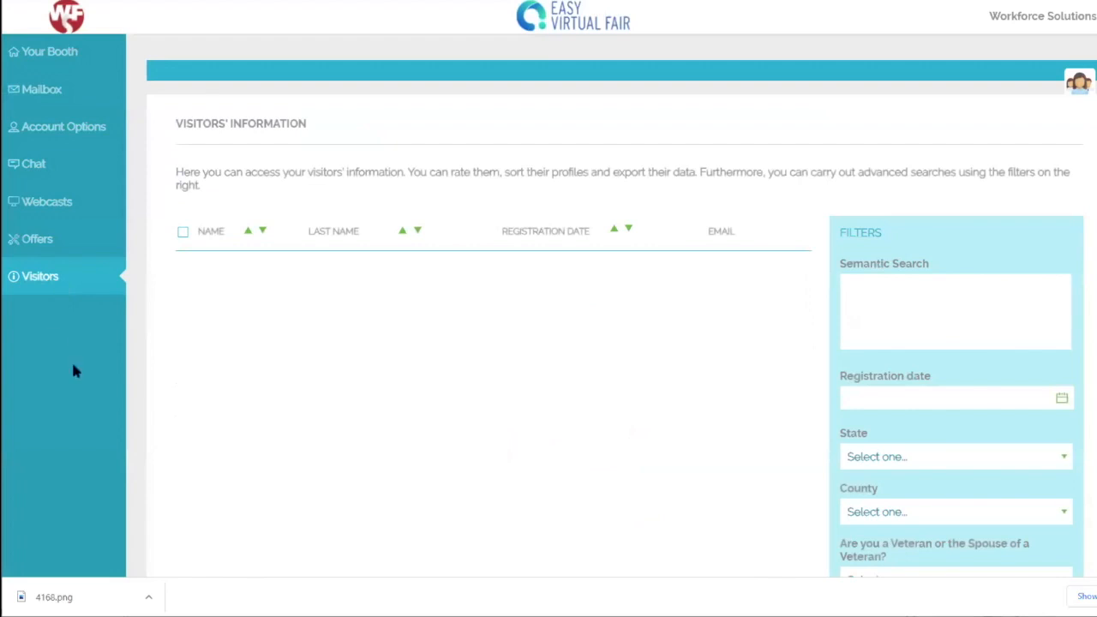
scroll(531, 300, down, 5)
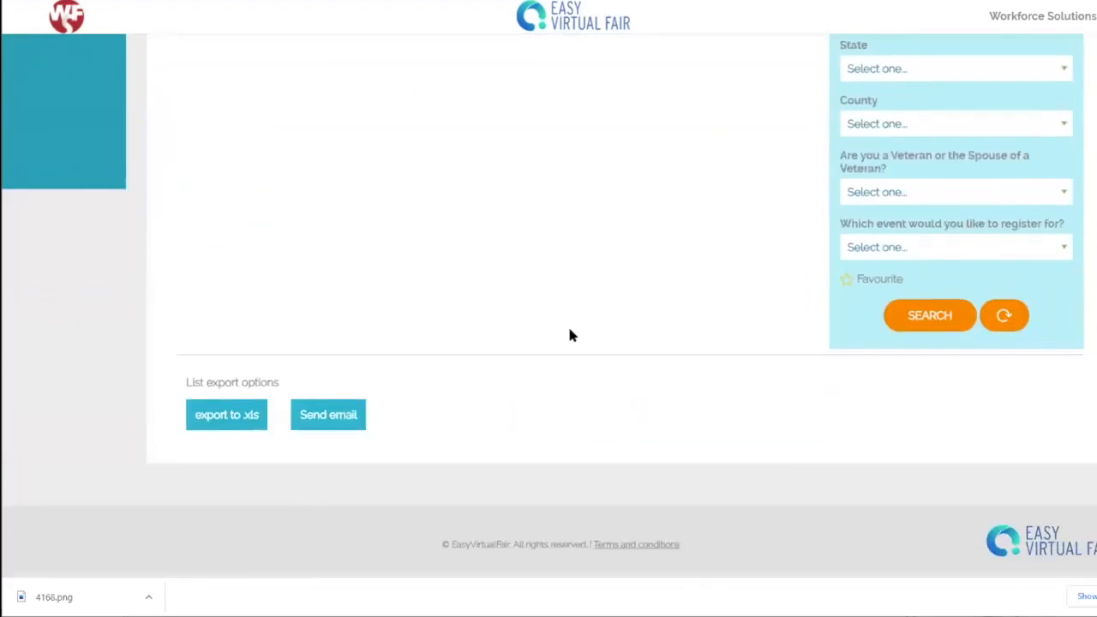
scroll(566, 330, up, 3)
scroll(562, 336, up, 2)
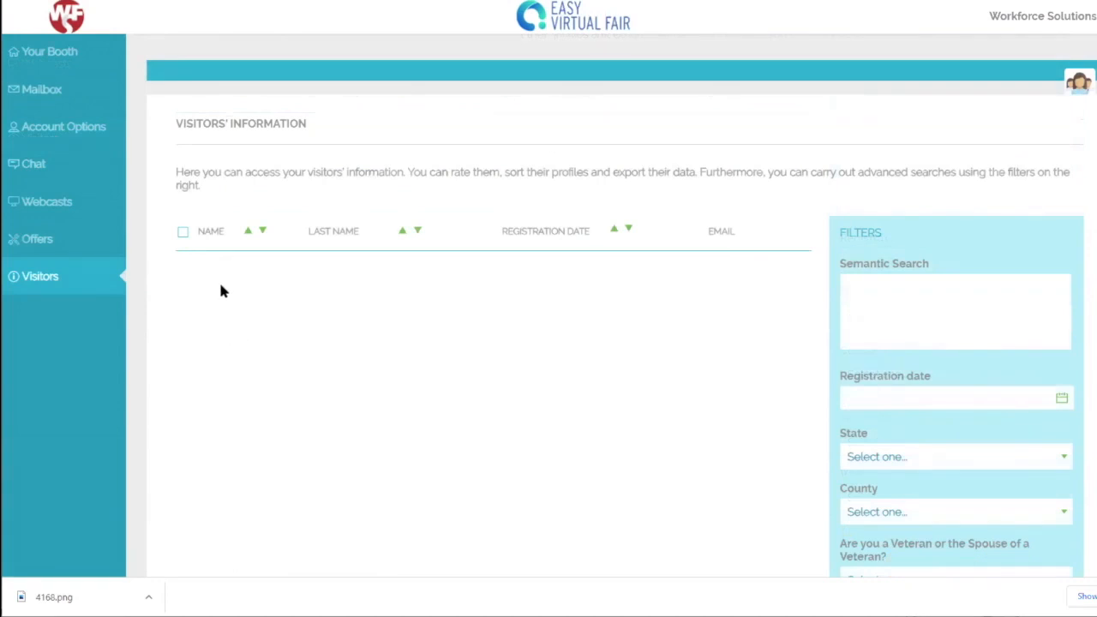
scroll(481, 416, down, 5)
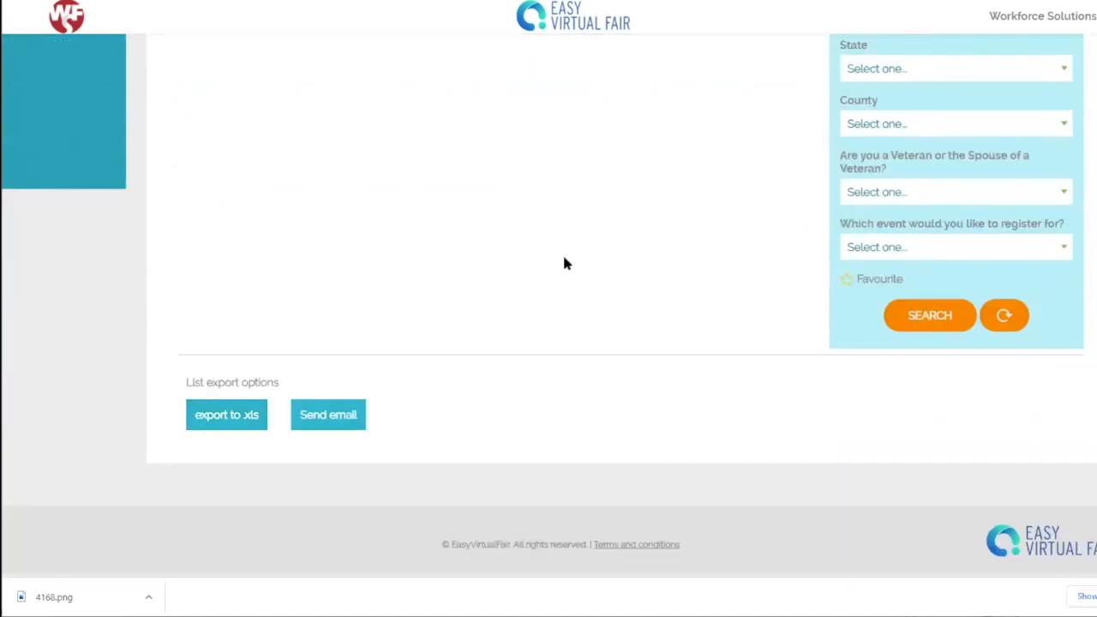
scroll(558, 264, up, 5)
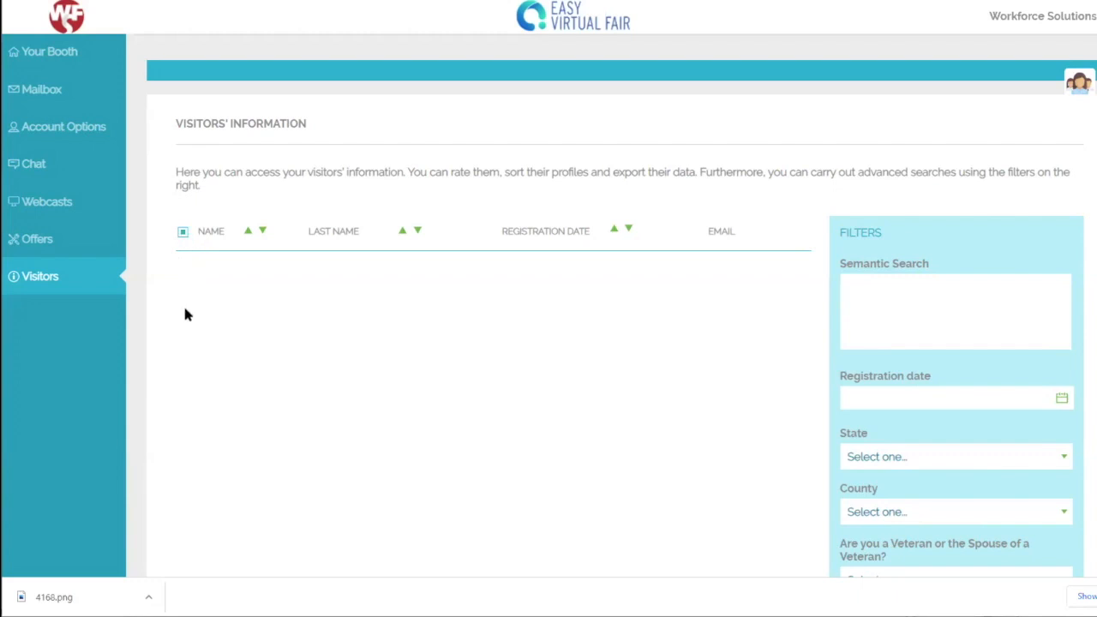
scroll(376, 404, down, 5)
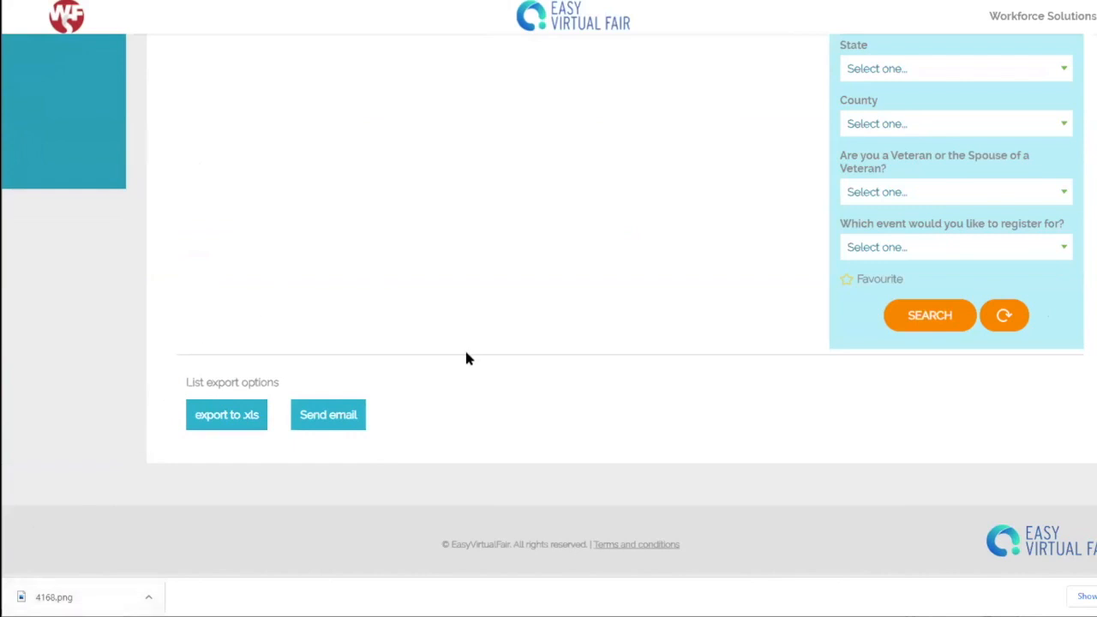
scroll(544, 318, up, 5)
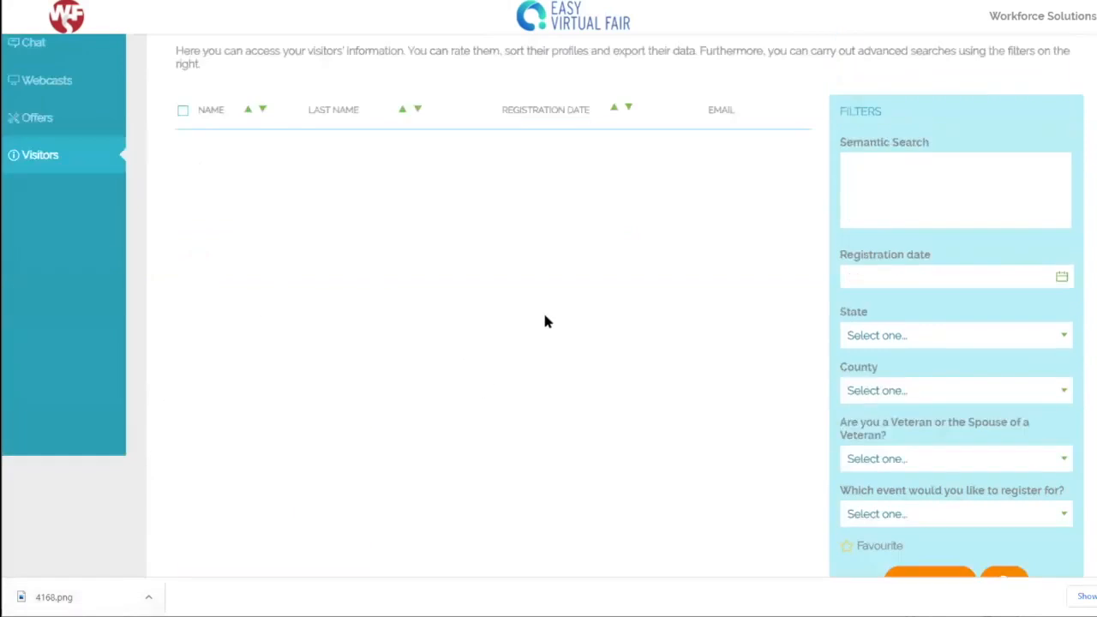